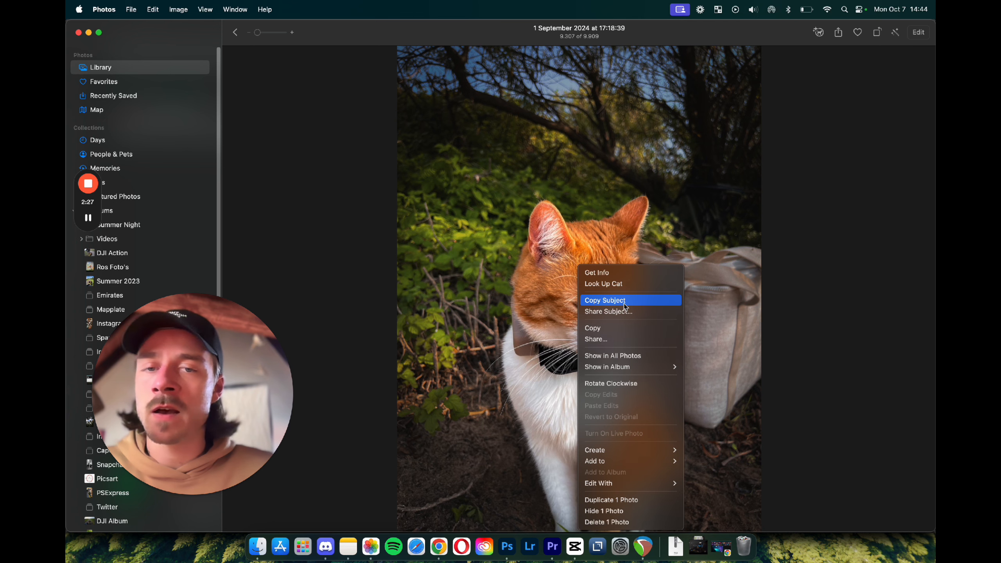
# Step: Copy the orange cat cut-out from Photos into the open Photoshop document and scale it down to about 731 px wide
pyautogui.click(624, 301)
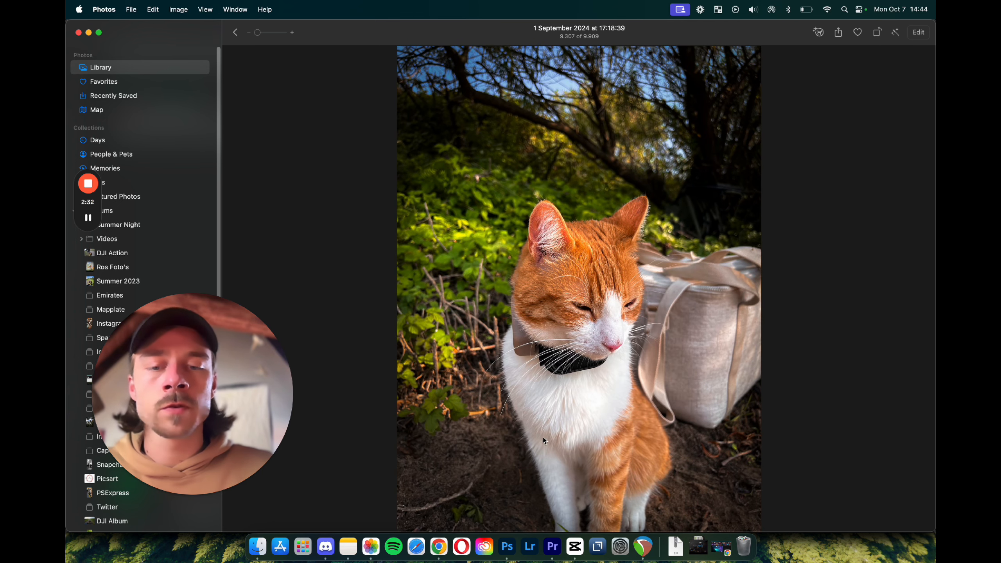
pyautogui.click(507, 547)
pyautogui.press('super+v')
pyautogui.press('v')
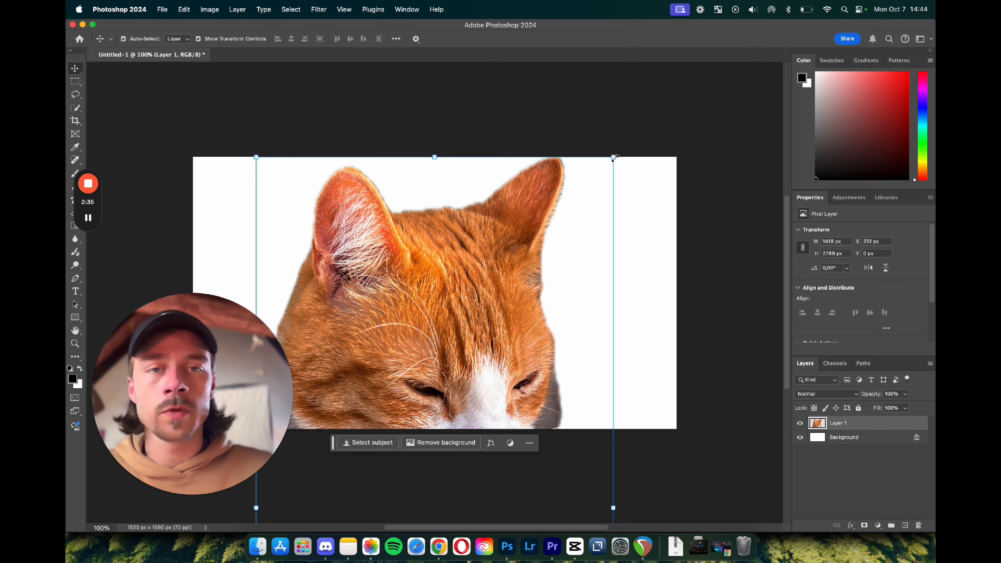
pyautogui.moveTo(613, 156); pyautogui.dragTo(435, 384)
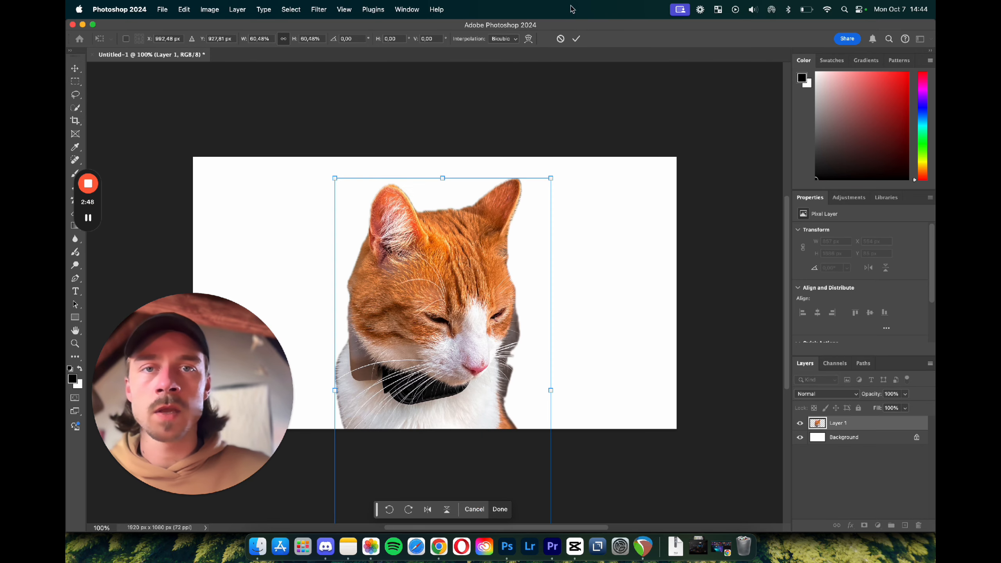
pyautogui.moveTo(550, 176); pyautogui.dragTo(478, 208)
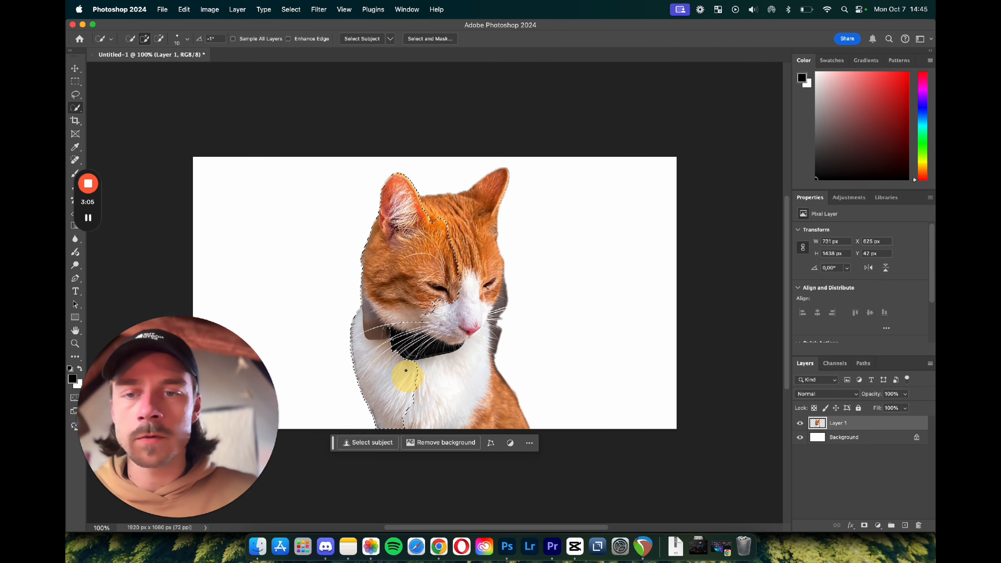
# Step: Select the background around the cat and fill it with Generative Fill using the prompt "dance nightclub"
pyautogui.moveTo(406, 370); pyautogui.dragTo(477, 410)
pyautogui.moveTo(463, 337); pyautogui.dragTo(512, 319)
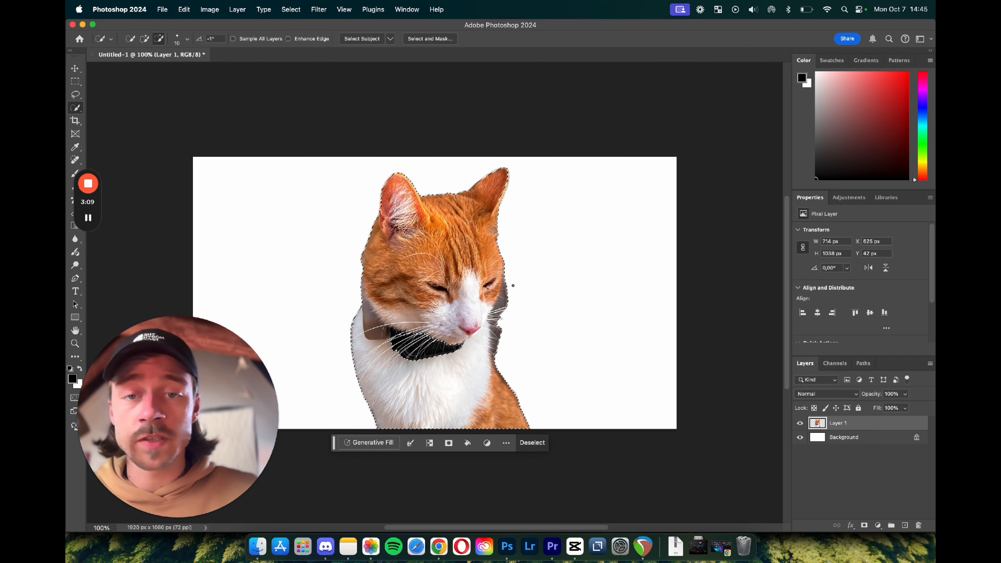
pyautogui.click(430, 443)
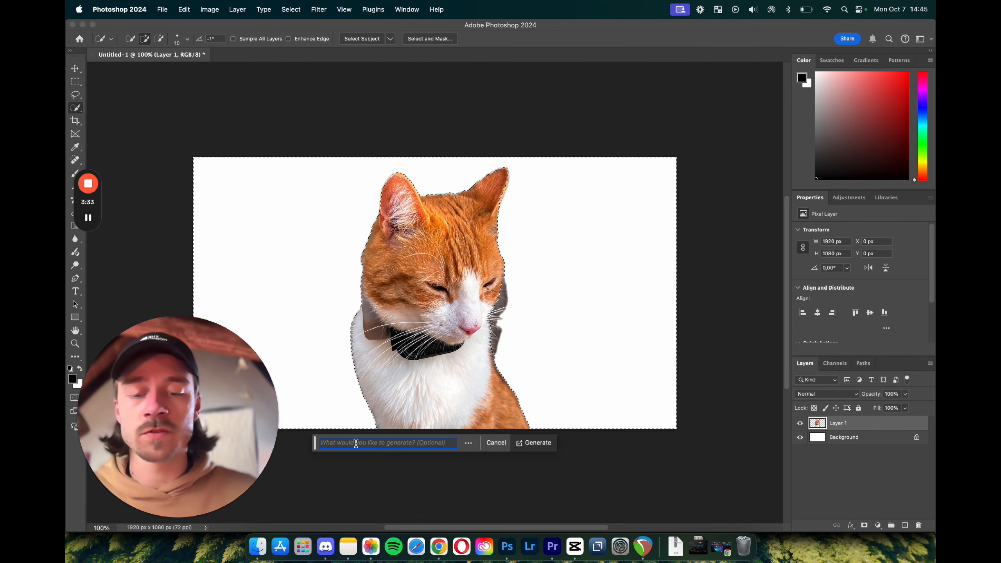
pyautogui.click(535, 442)
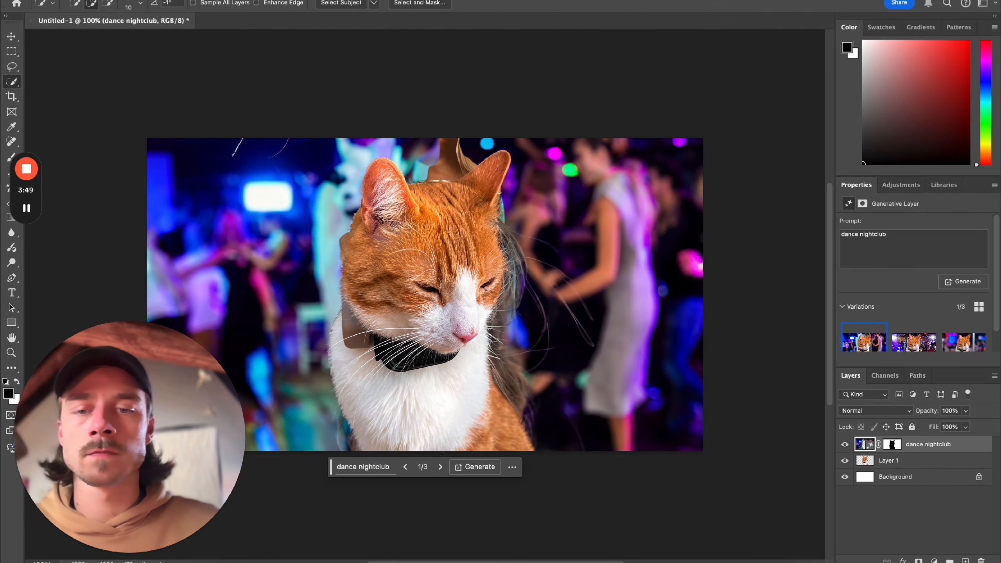
# Step: Review the generated variations and regenerate the background with the prompt "dance nightclub with lights and lasers"
pyautogui.click(438, 467)
pyautogui.click(440, 467)
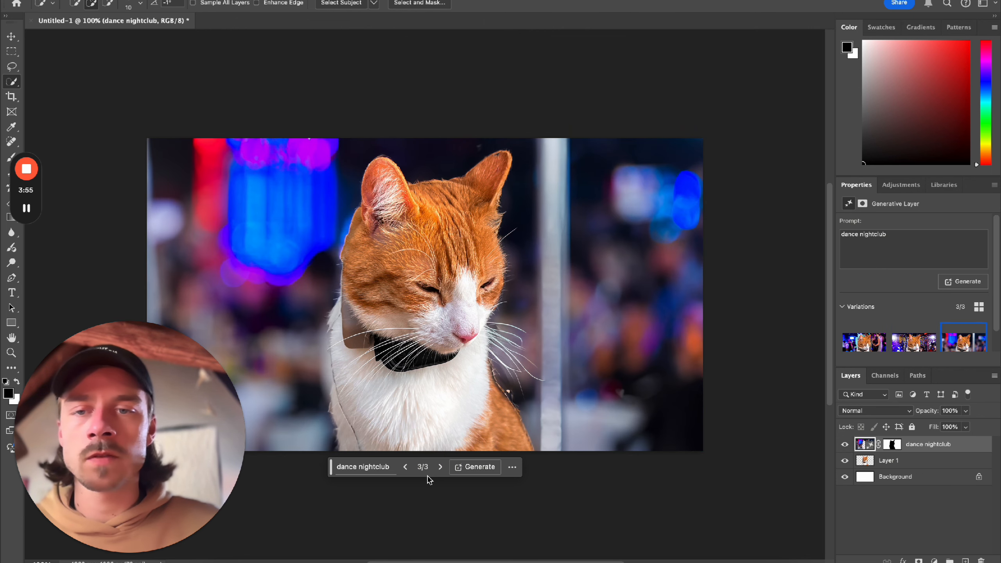
pyautogui.click(537, 467)
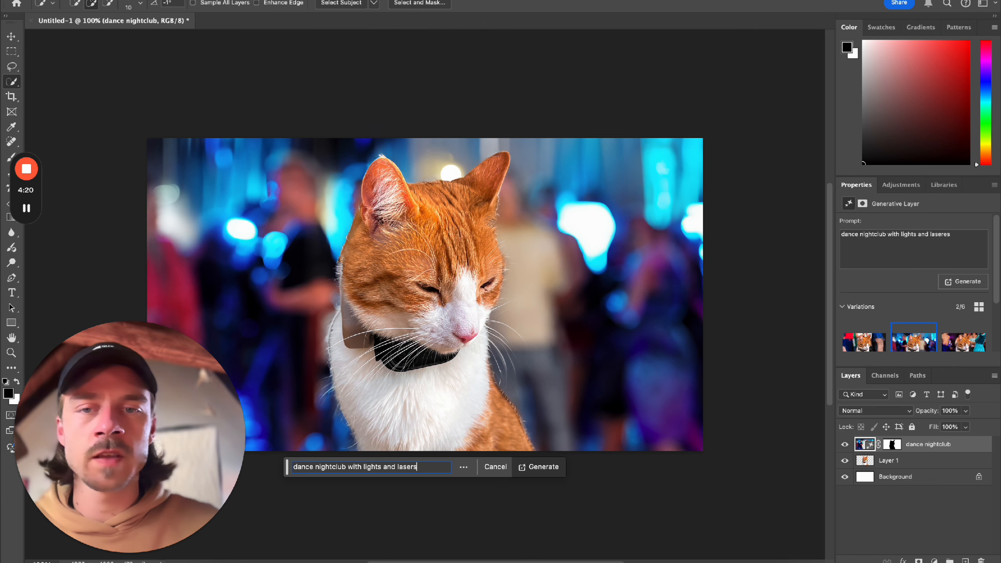
pyautogui.press('Return')
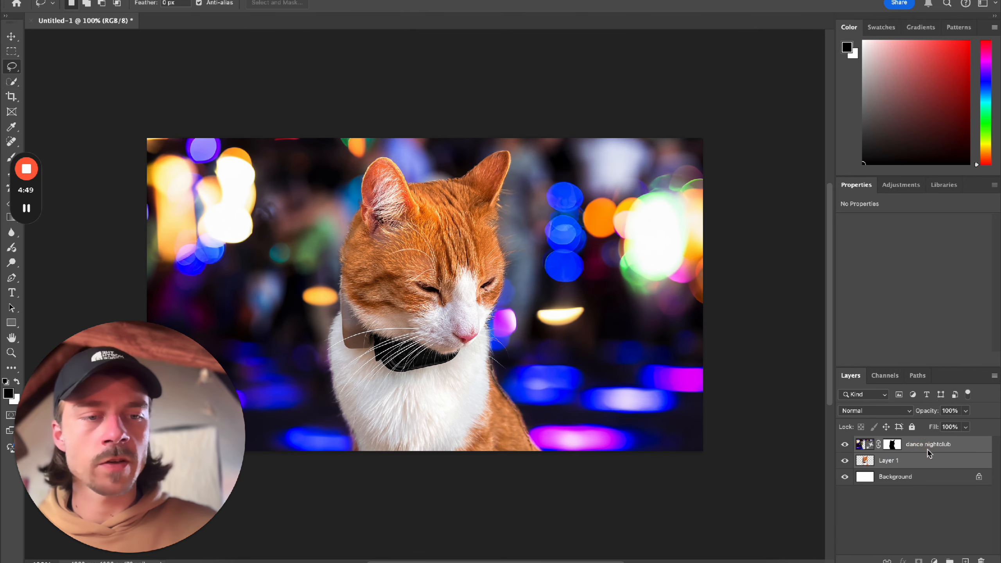
# Step: Try merging the nightclub and cat layers and generating "dj decks" in a lassoed area across the bottom of the image
pyautogui.rightClick(929, 453)
pyautogui.click(859, 360)
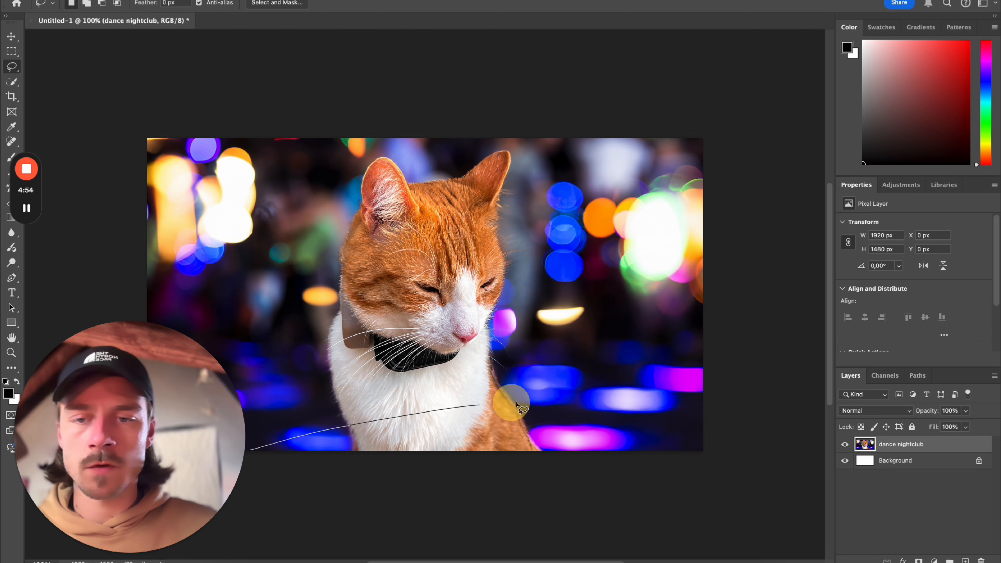
pyautogui.moveTo(514, 391); pyautogui.dragTo(706, 372)
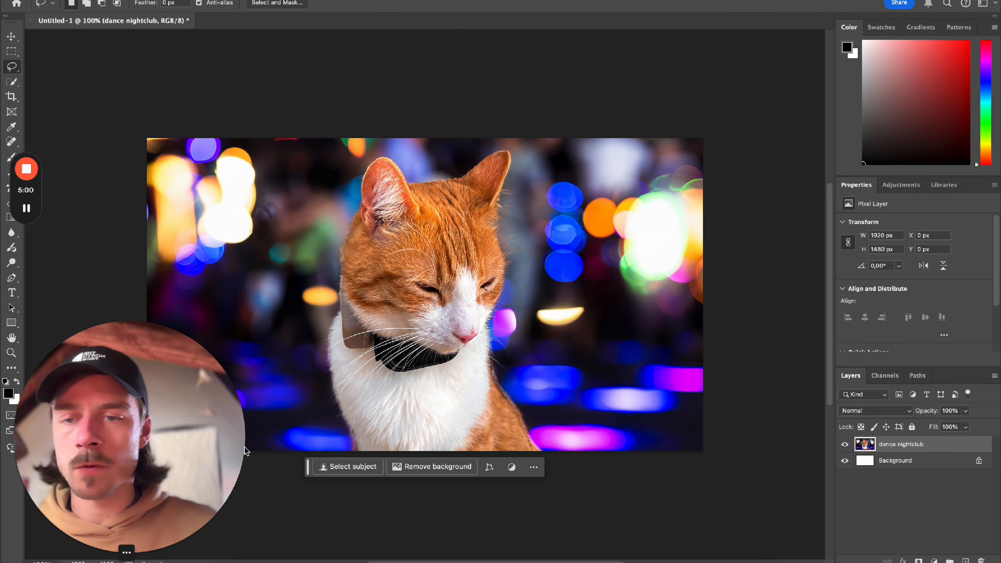
pyautogui.moveTo(251, 451)
pyautogui.mouseDown()
pyautogui.moveTo(418, 390)
pyautogui.moveTo(767, 319)
pyautogui.moveTo(773, 356)
pyautogui.moveTo(743, 499)
pyautogui.moveTo(247, 524)
pyautogui.mouseUp()
pyautogui.write('dj decks')
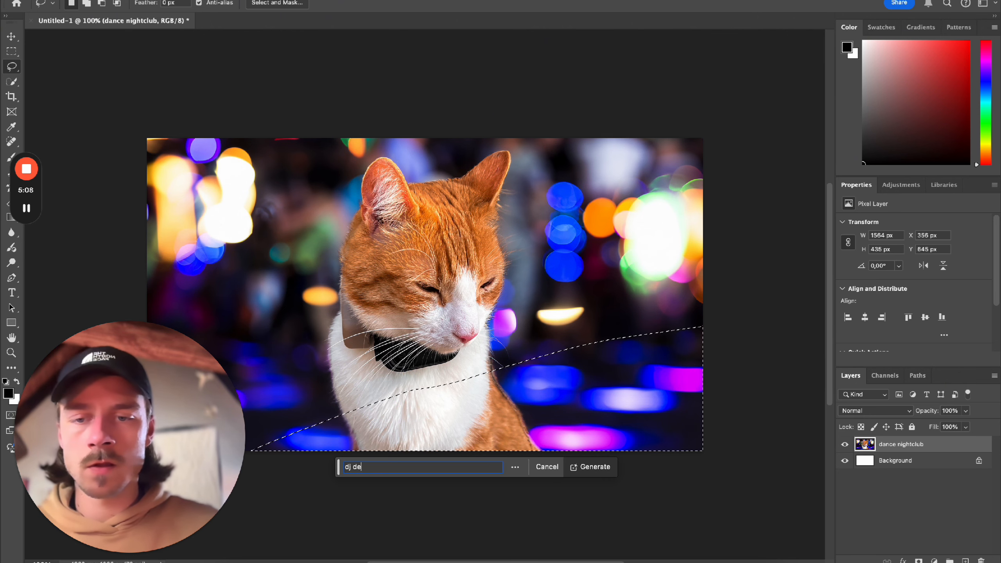
pyautogui.click(591, 466)
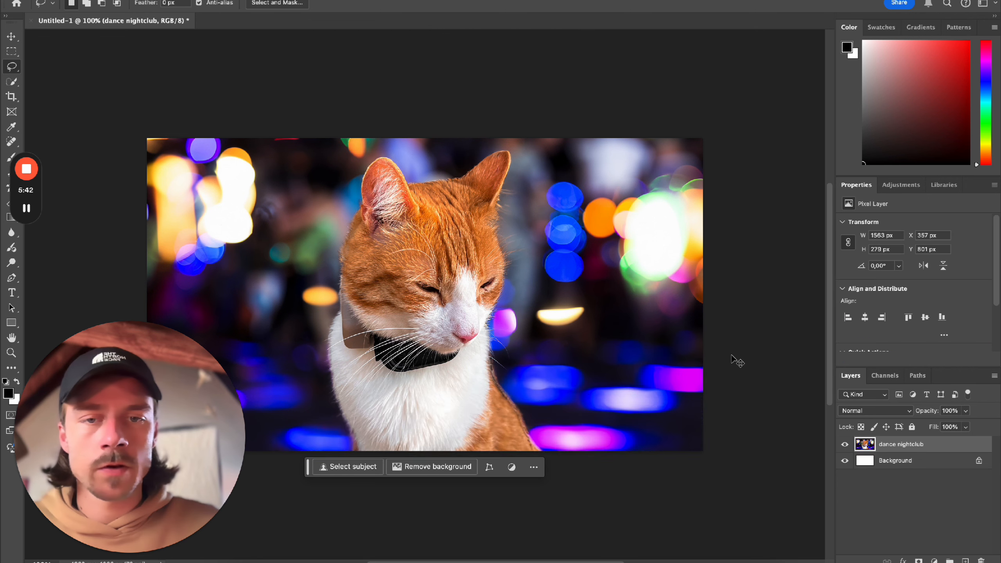
# Step: Clear the lasso selection and undo back to the separate cat and dance nightclub layers
pyautogui.hotkey('ctrl', 'z')
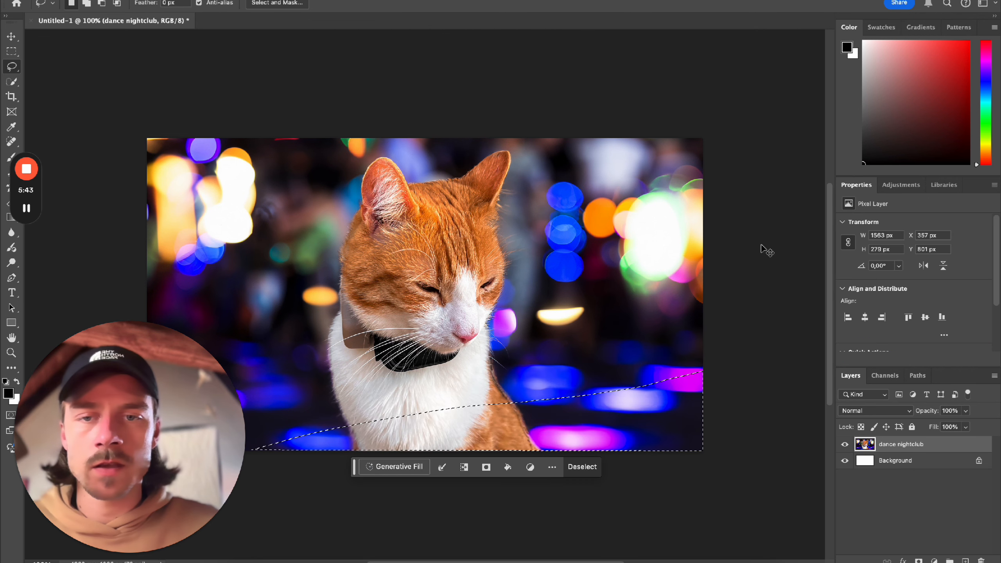
pyautogui.hotkey('ctrl', 'd')
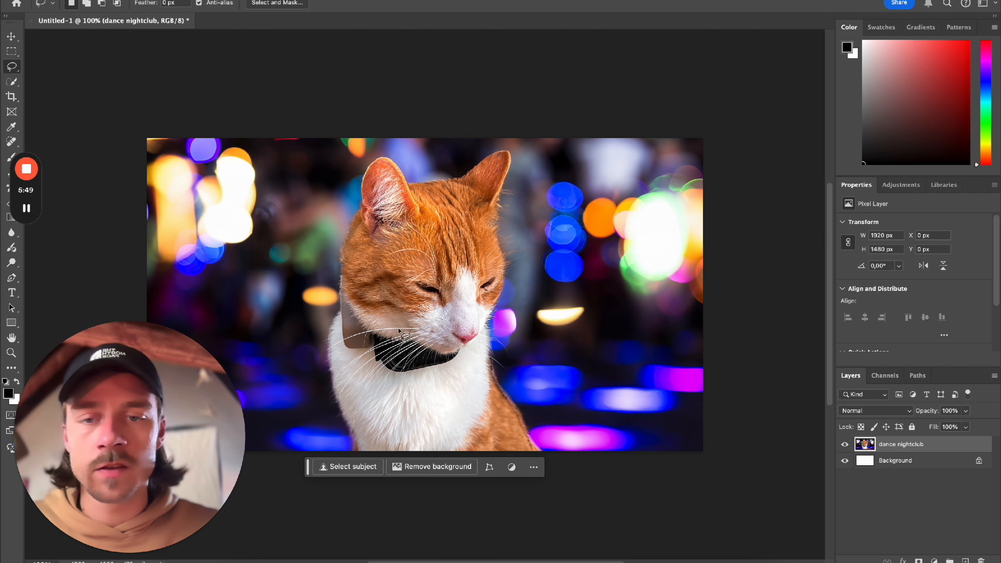
pyautogui.press('super+z')
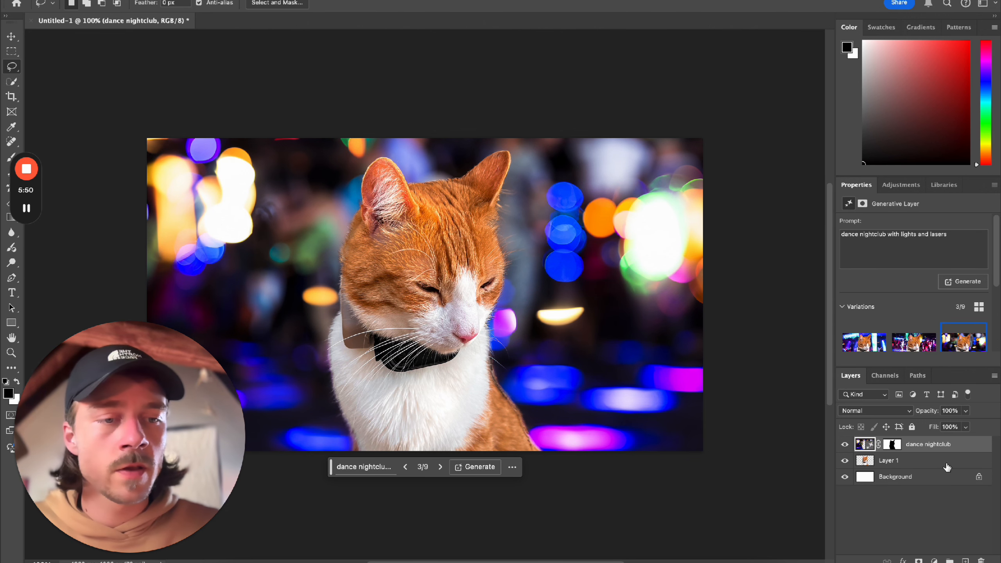
# Step: Hide the dance nightclub layer and paste the green laser show image directly above the cat layer
pyautogui.click(844, 444)
pyautogui.click(888, 460)
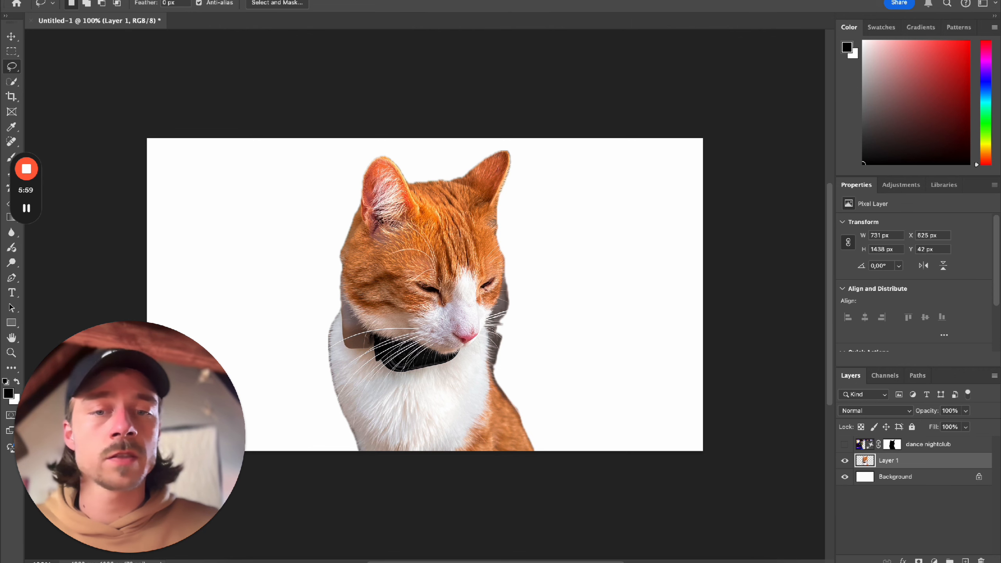
pyautogui.hotkey('ctrl', 'v')
pyautogui.press('v')
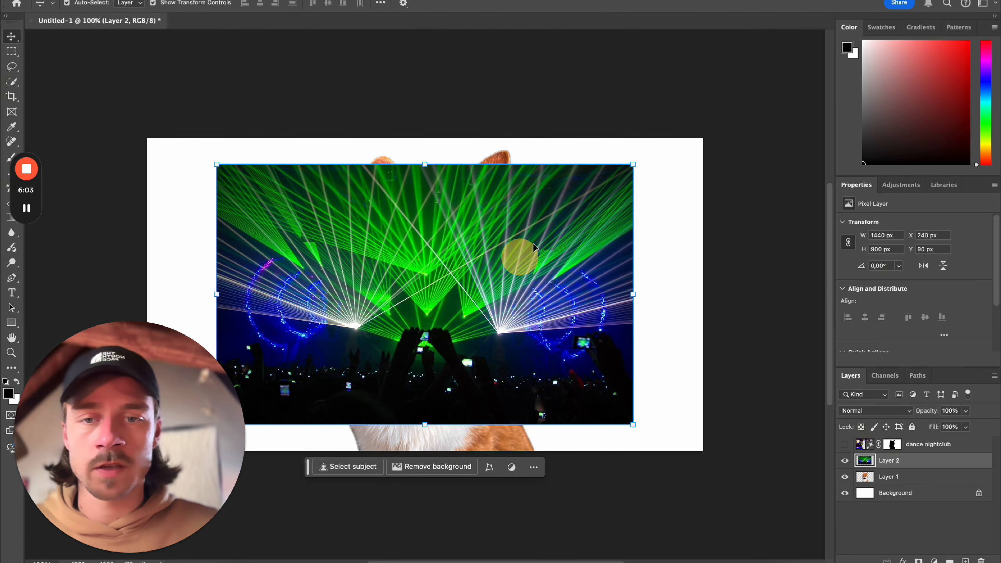
pyautogui.moveTo(633, 164); pyautogui.dragTo(710, 134)
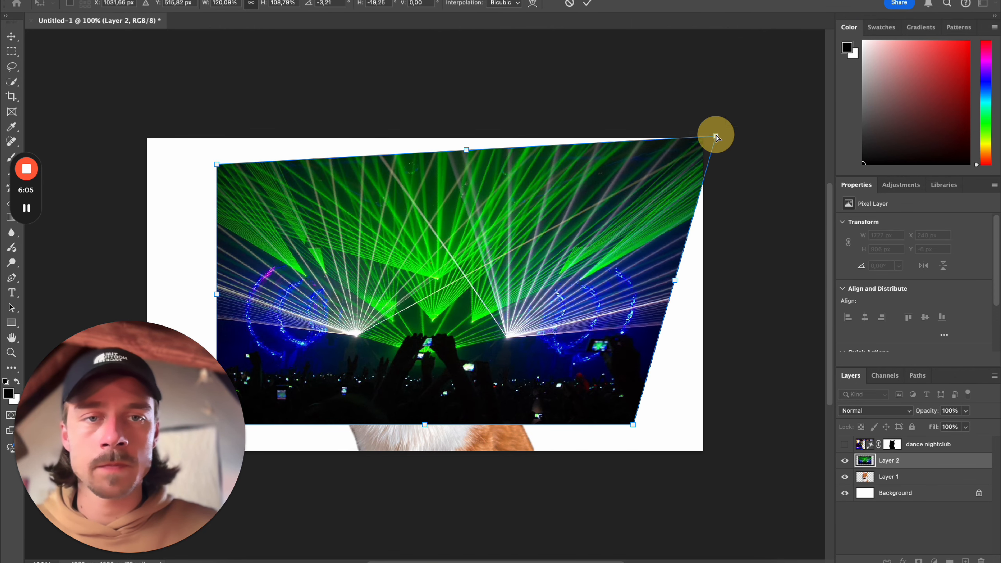
pyautogui.hotkey('ctrl', 'z')
pyautogui.moveTo(635, 162); pyautogui.dragTo(742, 121)
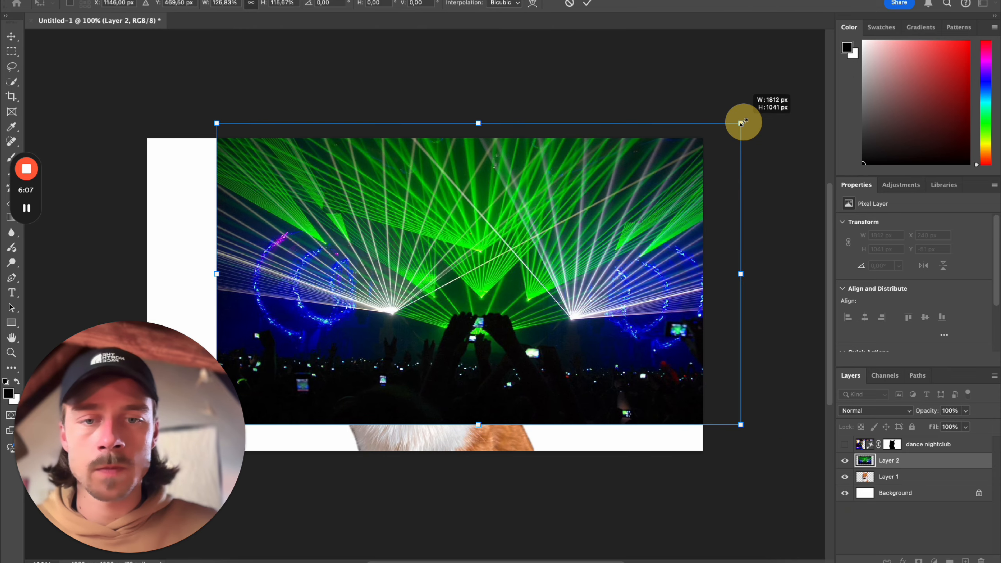
pyautogui.hotkey('ctrl', 'z')
# Step: Enlarge the laser show image proportionally to cover the whole canvas and place its layer beneath the cat layer
pyautogui.moveTo(634, 163); pyautogui.dragTo(766, 101)
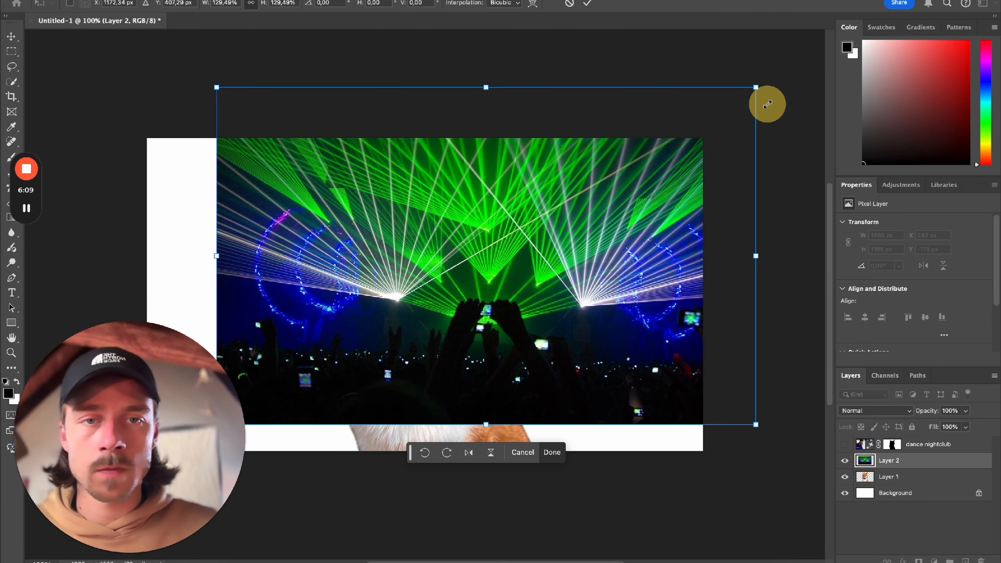
pyautogui.moveTo(648, 188); pyautogui.dragTo(589, 215)
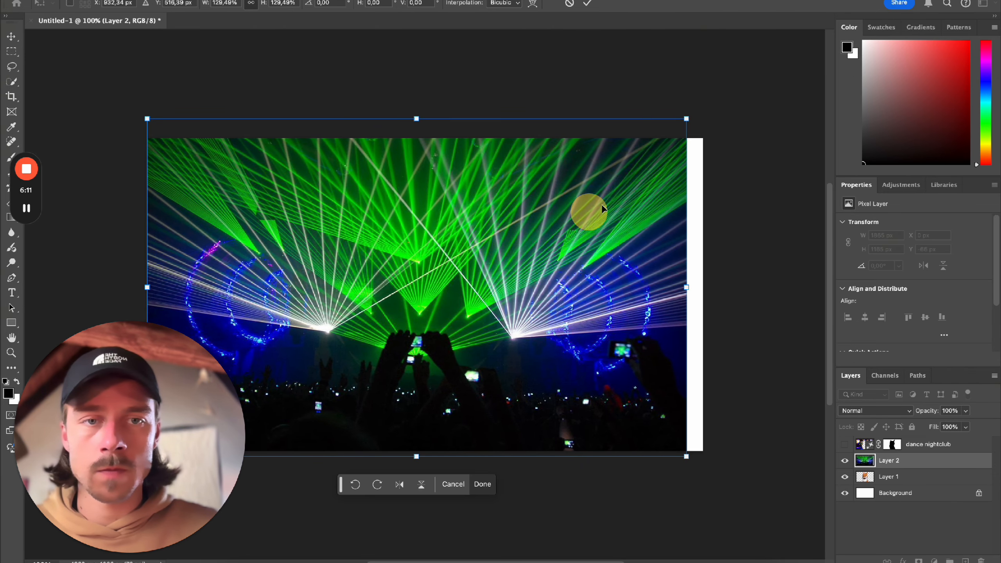
pyautogui.moveTo(693, 123); pyautogui.dragTo(715, 107)
pyautogui.moveTo(894, 477); pyautogui.dragTo(894, 457)
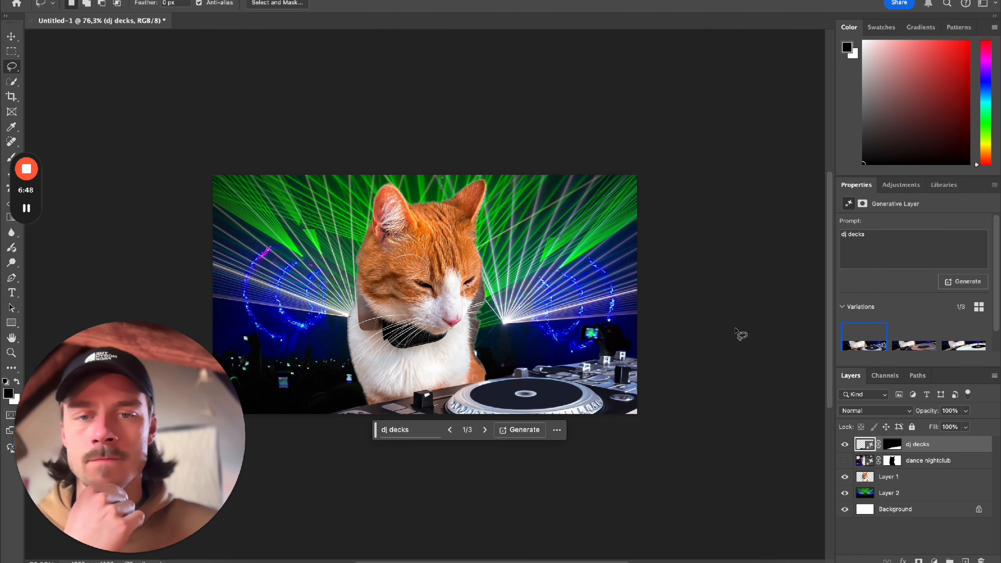
# Step: Compare the three generated dj decks variations, return to the first one and examine the whole composition at different sizes
pyautogui.click(484, 430)
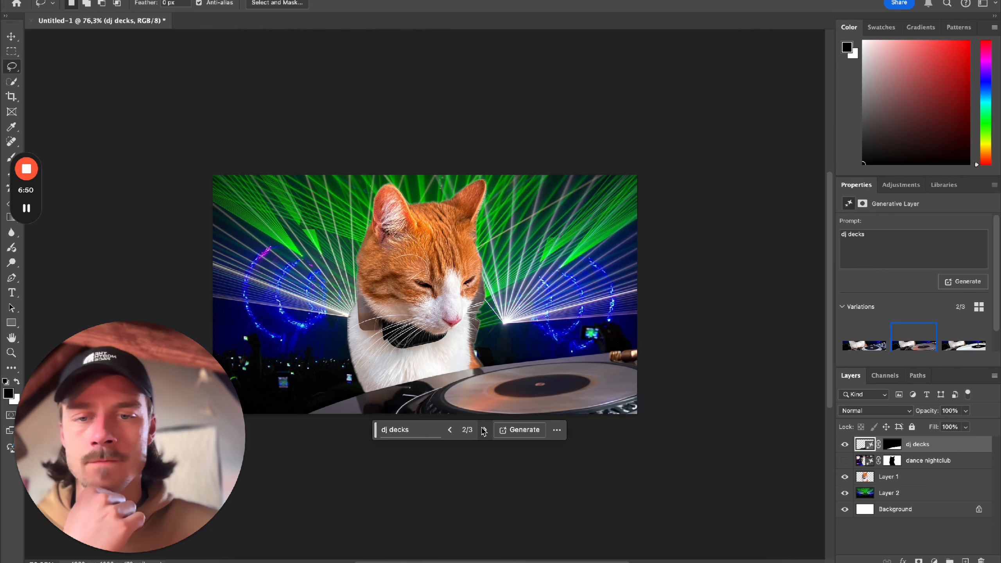
pyautogui.click(486, 431)
pyautogui.click(452, 430)
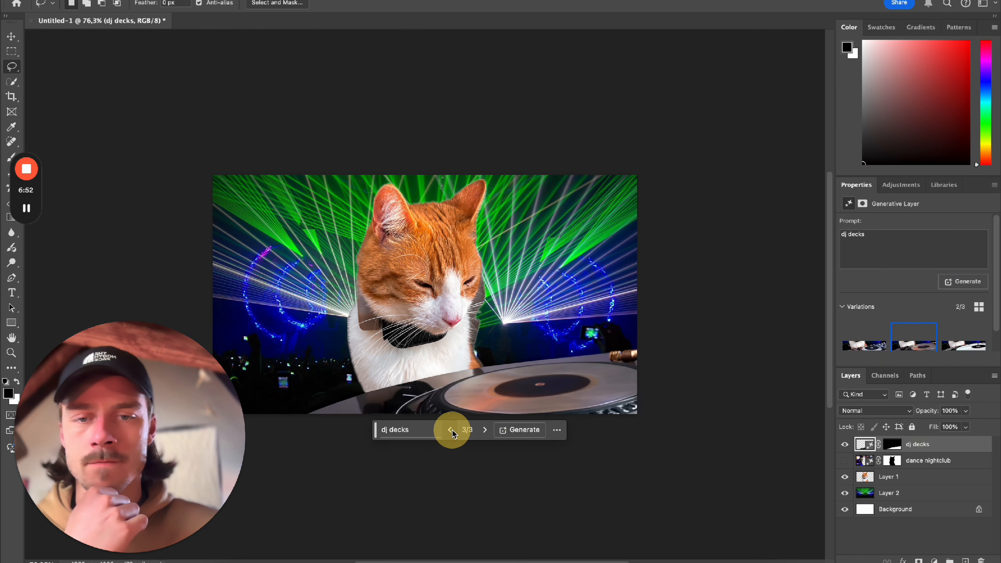
pyautogui.click(451, 430)
pyautogui.scroll(-5, 735, 249)
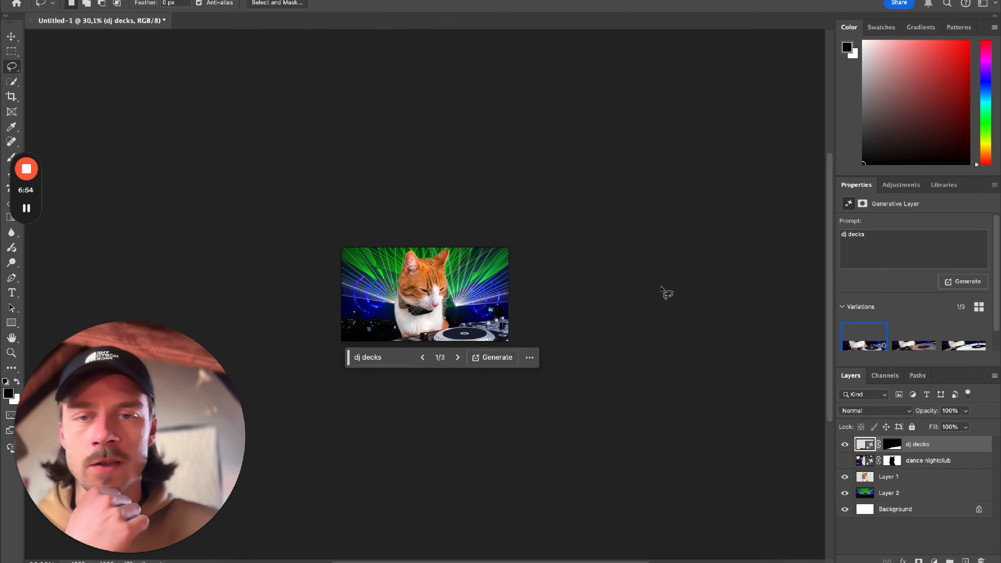
pyautogui.scroll(-3, 575, 302)
pyautogui.scroll(3, 505, 286)
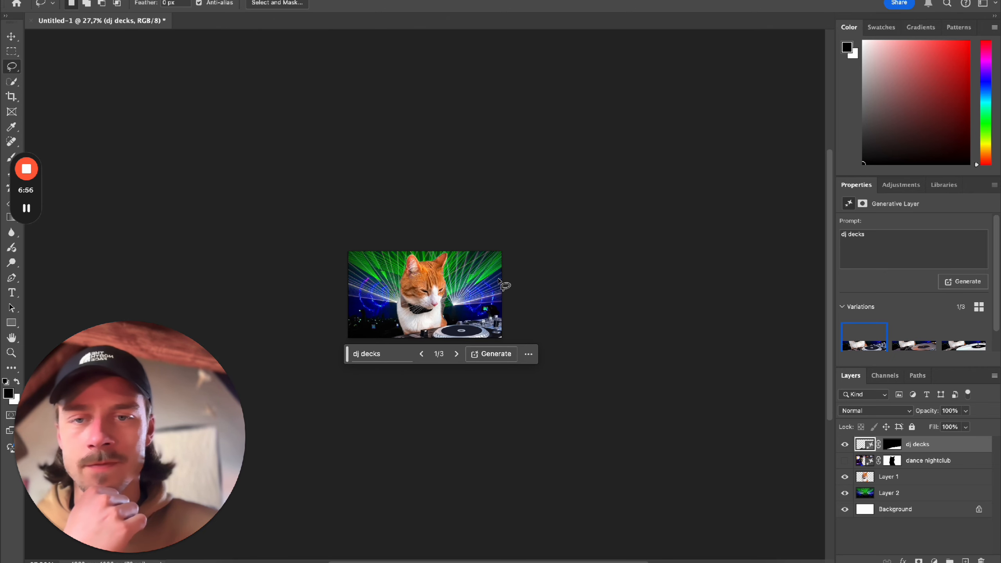
pyautogui.scroll(-4, 499, 281)
pyautogui.scroll(6, 499, 281)
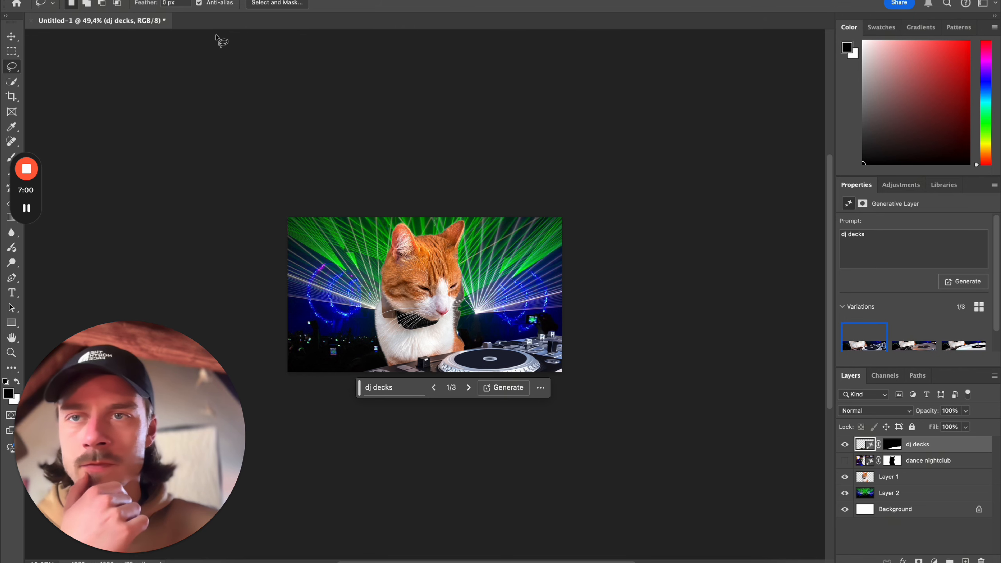
# Step: Create a new 1920 x 1080 px document at 72 ppi with a white background
pyautogui.press('super+n')
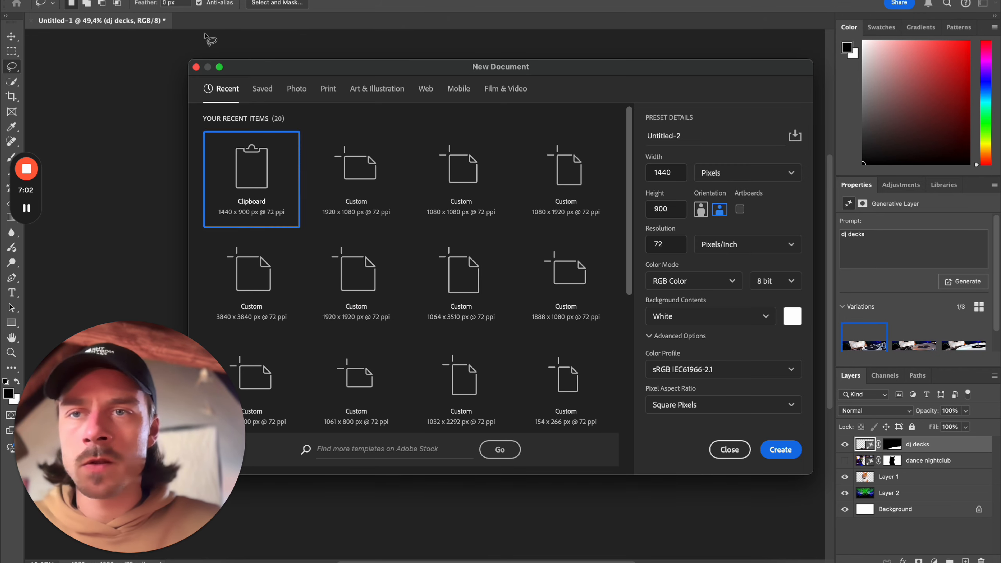
pyautogui.click(357, 178)
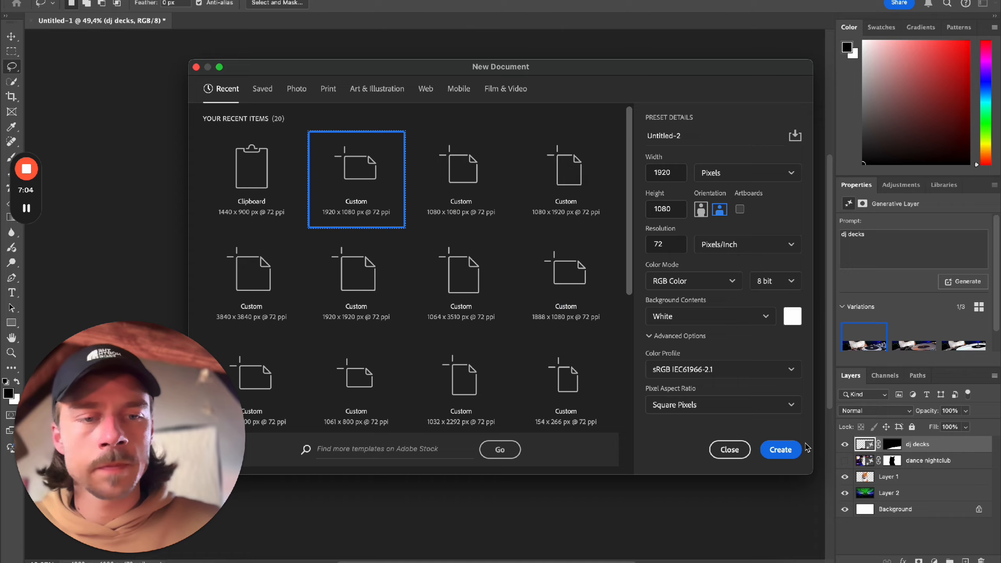
pyautogui.click(782, 450)
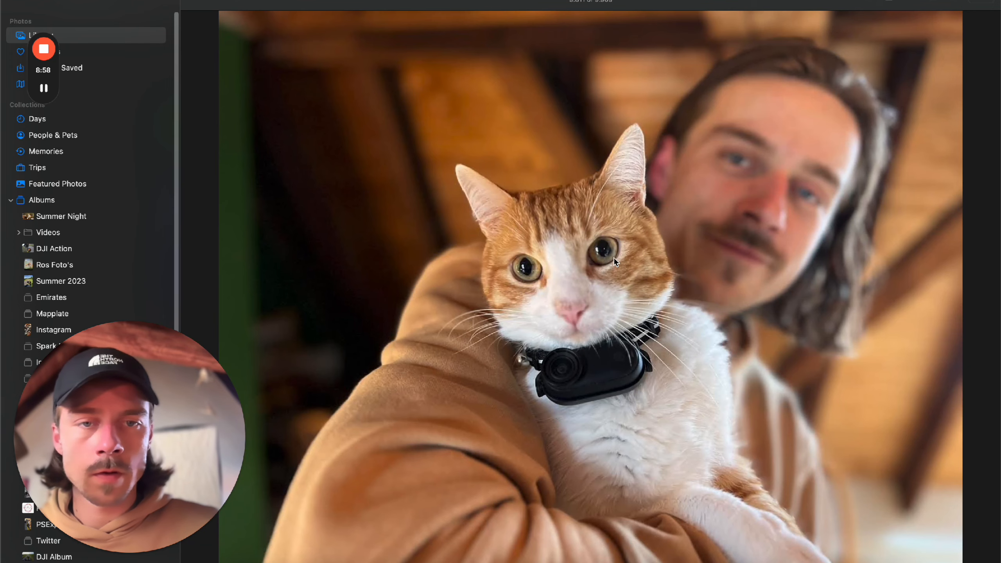
# Step: Copy the subject from the photo of the man holding the cat in Photos and switch back to Photoshop
pyautogui.rightClick(560, 283)
pyautogui.click(544, 282)
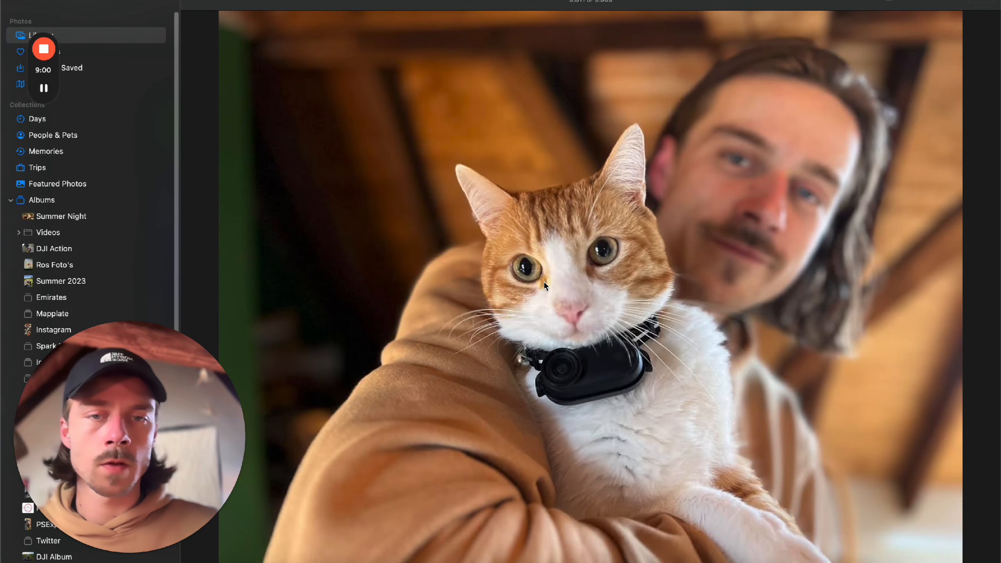
pyautogui.rightClick(544, 282)
pyautogui.click(587, 300)
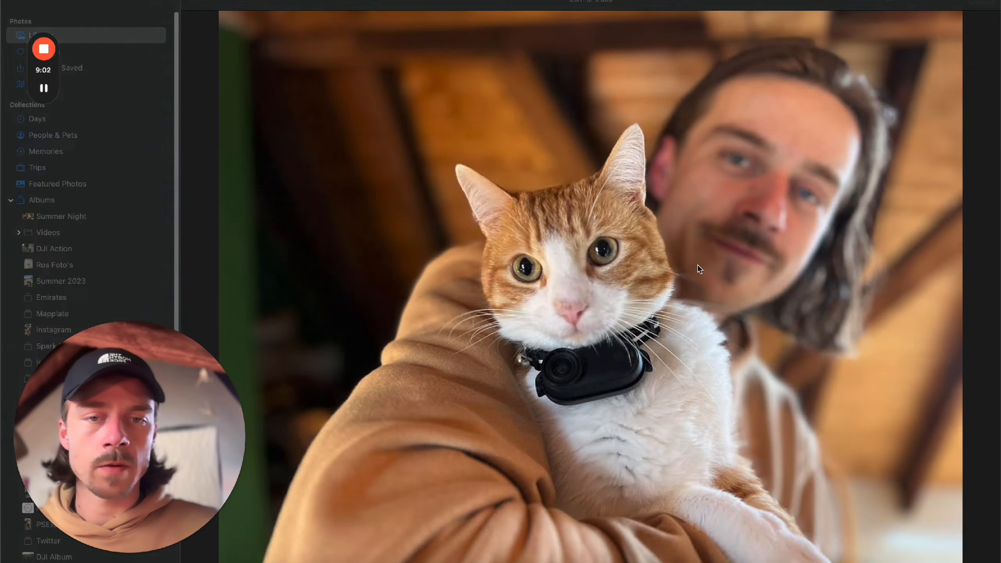
pyautogui.press('super+Tab')
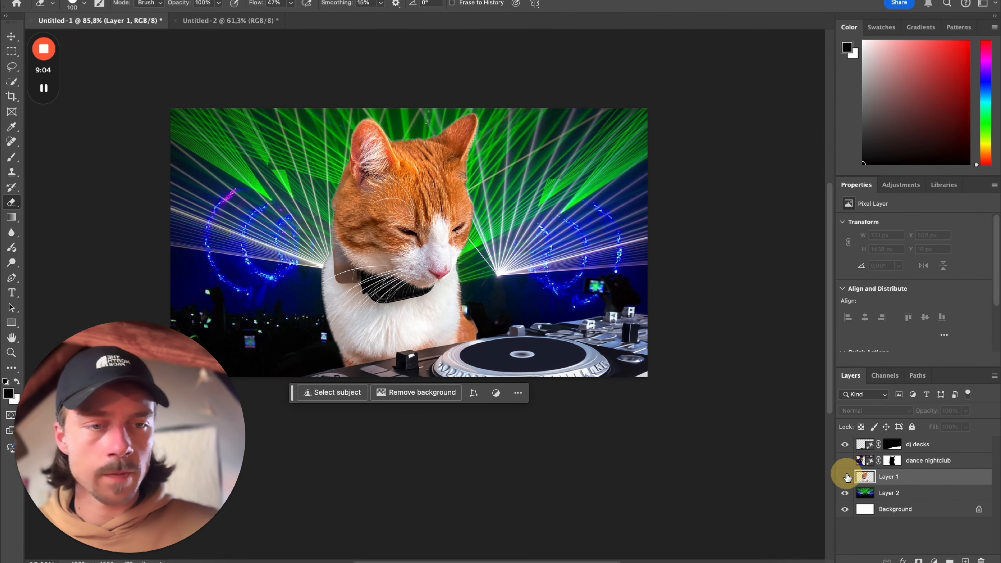
# Step: Hide Layer 1 and the dj decks layer, and paste the copied cut-out of the man holding the cat
pyautogui.click(844, 476)
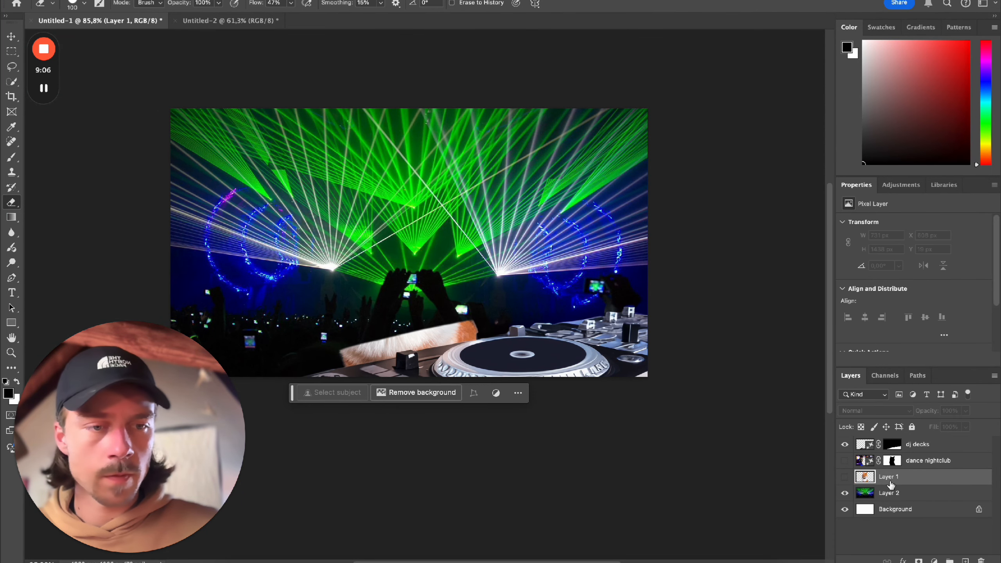
pyautogui.click(845, 444)
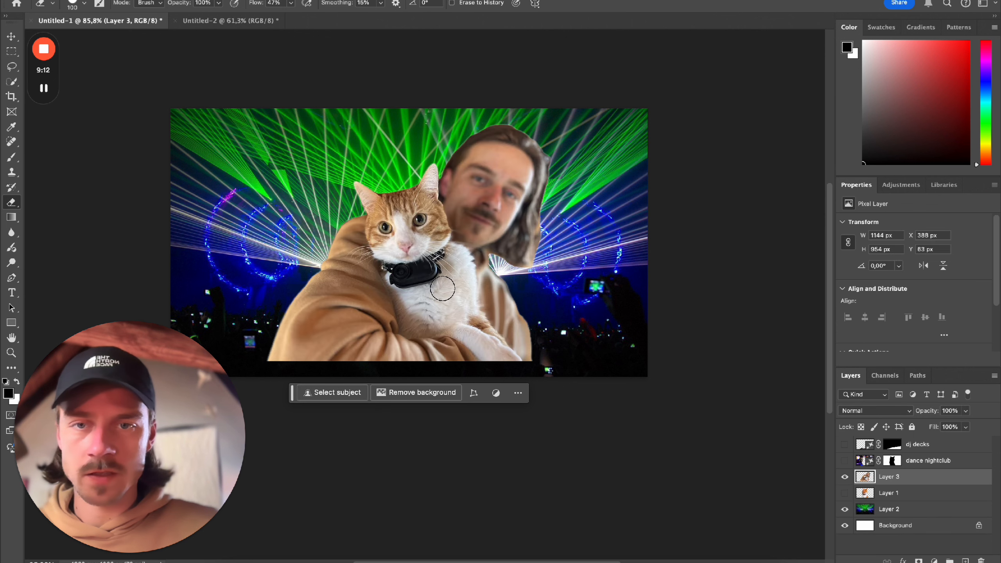
# Step: Select only the cat in the pasted cut-out with the Quick Selection tool, leaving out the man
pyautogui.moveTo(414, 235)
pyautogui.mouseDown()
pyautogui.moveTo(434, 243)
pyautogui.moveTo(337, 186)
pyautogui.moveTo(383, 207)
pyautogui.moveTo(405, 186)
pyautogui.moveTo(405, 164)
pyautogui.moveTo(391, 256)
pyautogui.mouseUp()
pyautogui.click(12, 71)
pyautogui.click(12, 81)
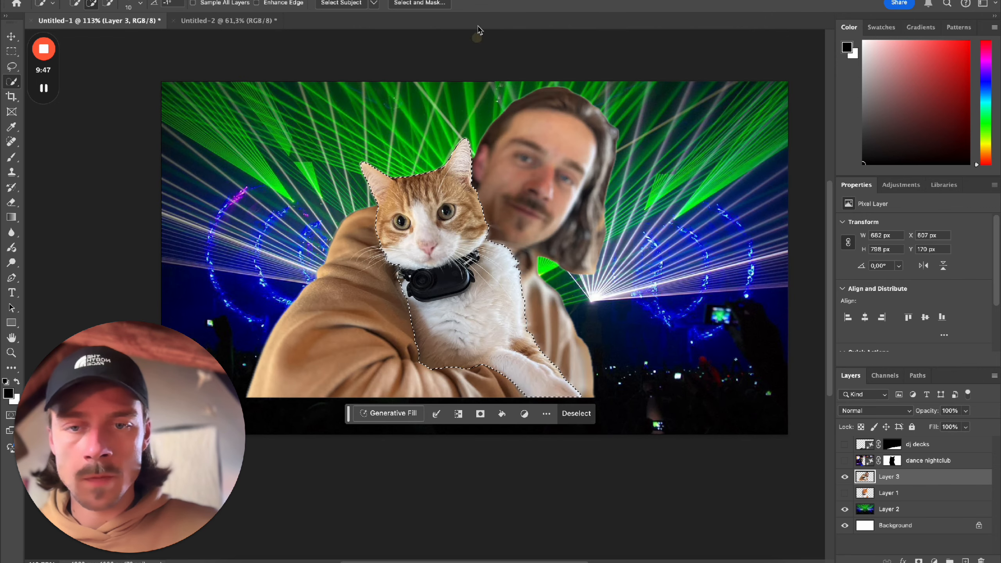
# Step: Refine the cat selection in Select and Mask with 1.5 px feather and smooth 7, and output it to a new layer
pyautogui.click(419, 3)
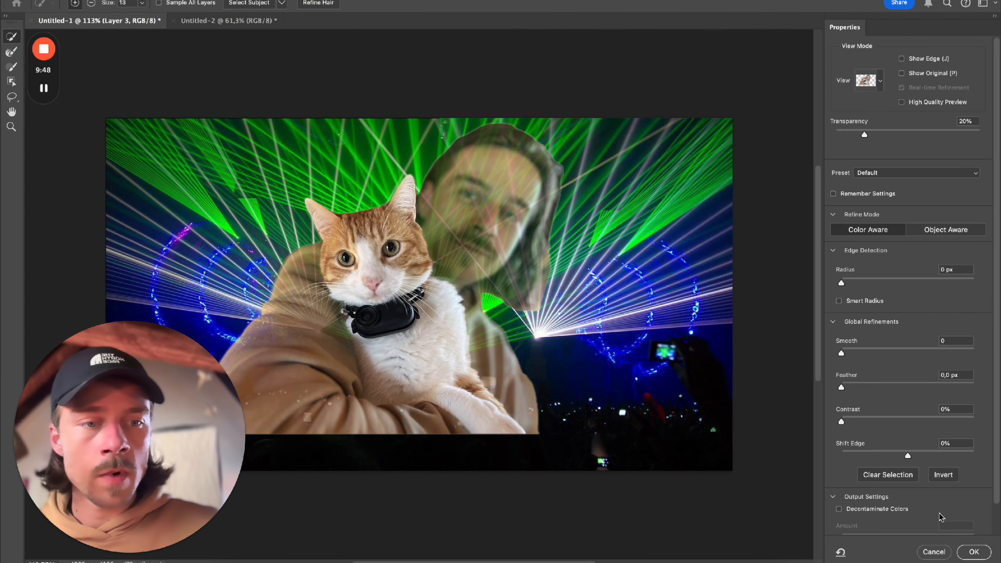
pyautogui.scroll(-1, 923, 480)
pyautogui.moveTo(841, 355); pyautogui.dragTo(852, 355)
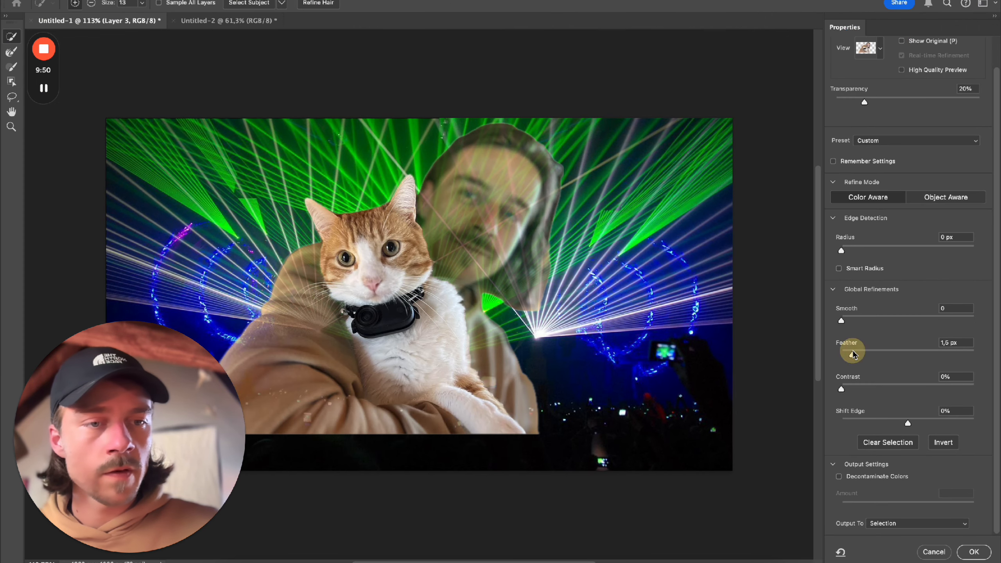
pyautogui.click(856, 318)
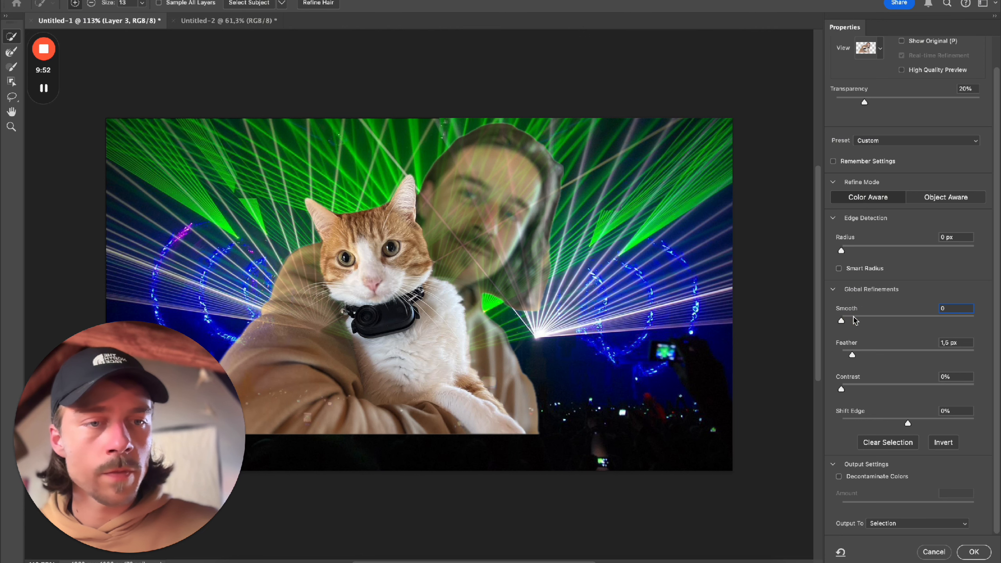
pyautogui.moveTo(848, 320); pyautogui.dragTo(851, 323)
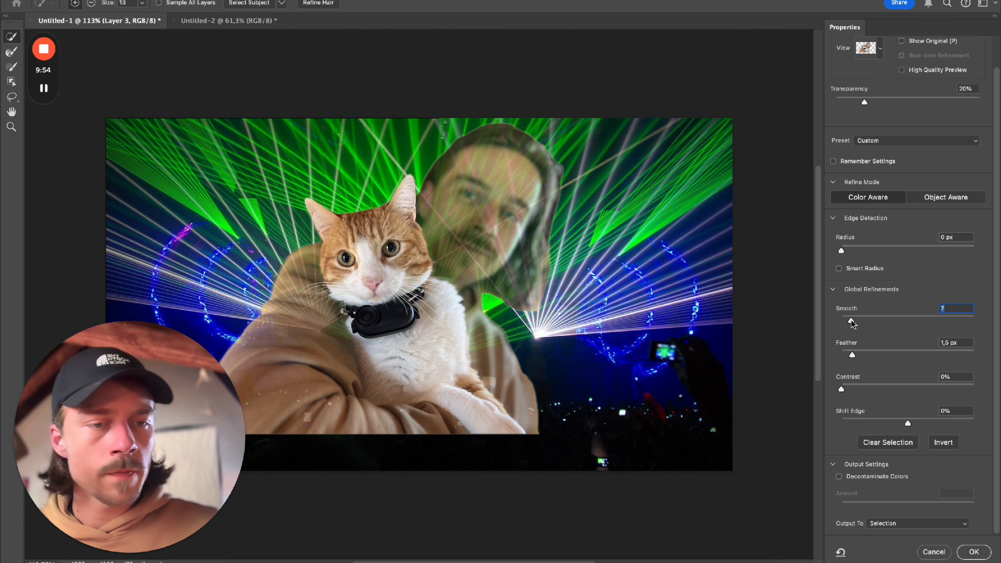
pyautogui.click(898, 523)
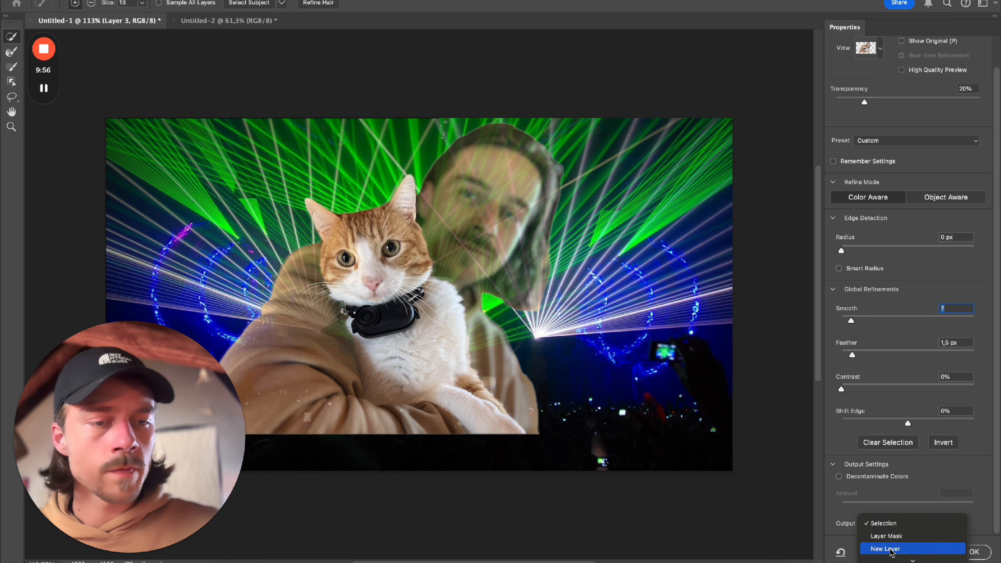
pyautogui.click(892, 554)
pyautogui.click(975, 552)
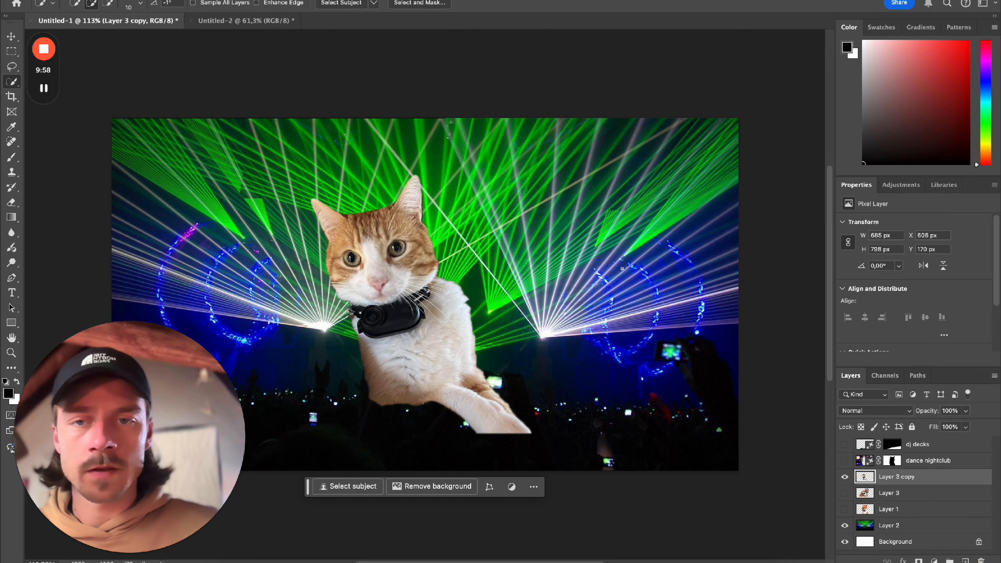
# Step: Scale the new cat cut-out to about 136% and position it to span the full canvas height
pyautogui.press('v')
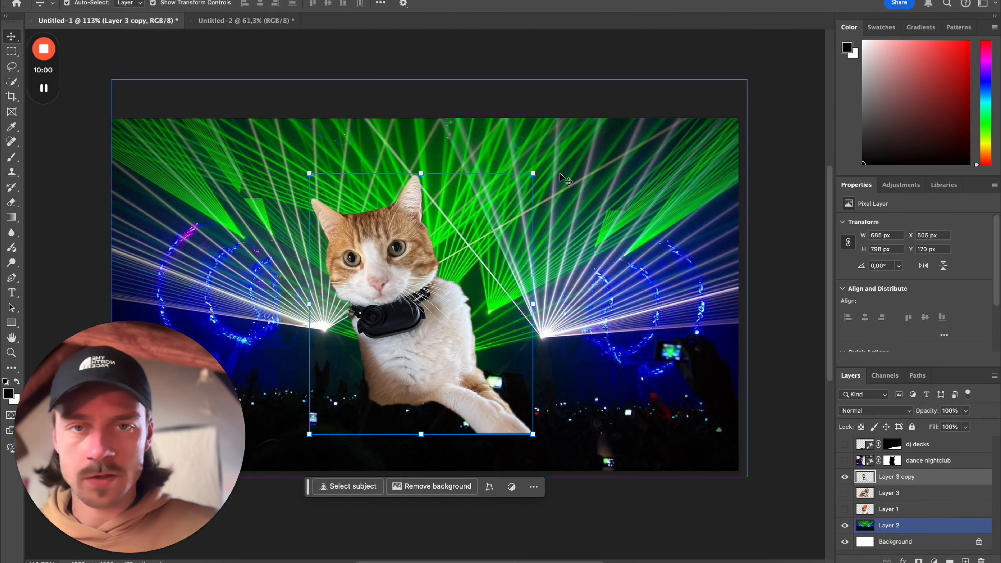
pyautogui.moveTo(531, 172); pyautogui.dragTo(529, 221)
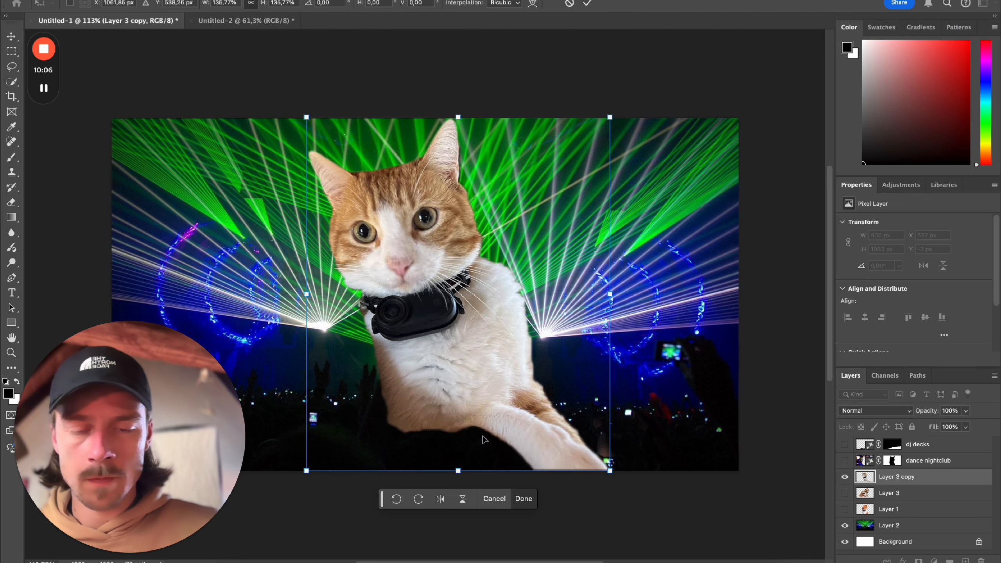
pyautogui.click(523, 501)
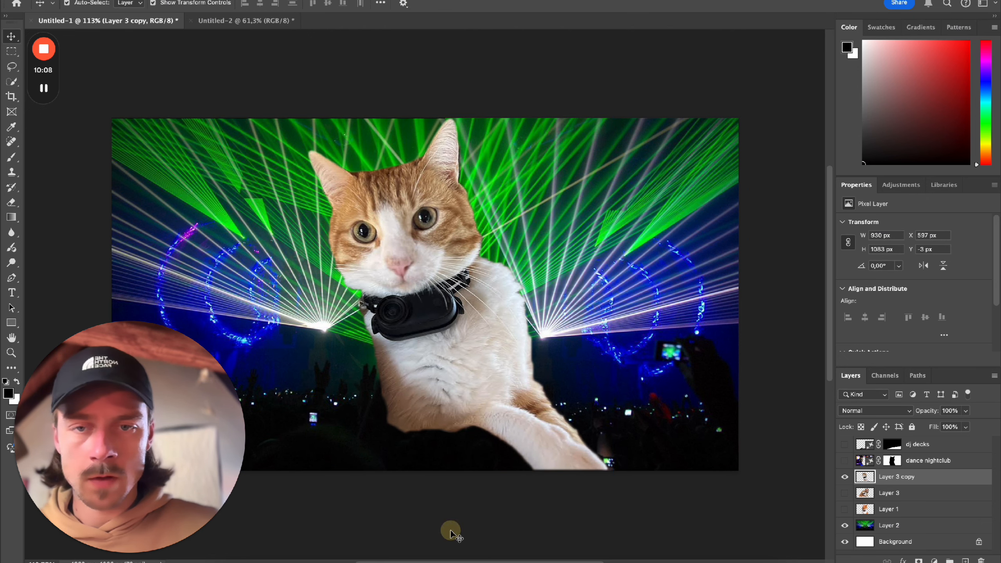
# Step: Fill the area in front of the cat, left of its paw, with generated dj decks and choose the second variation
pyautogui.press('super+minus')
pyautogui.click(888, 525)
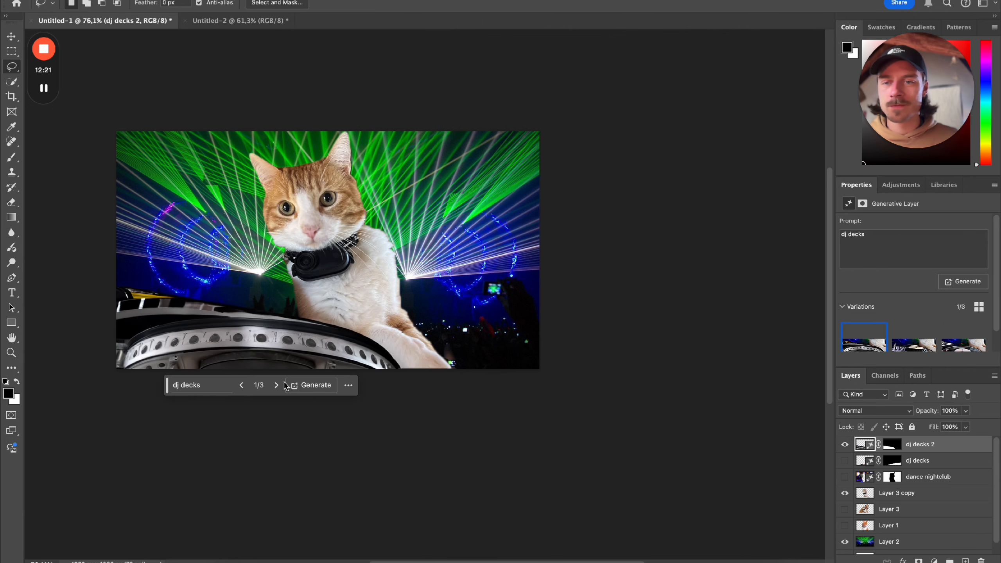
pyautogui.click(277, 385)
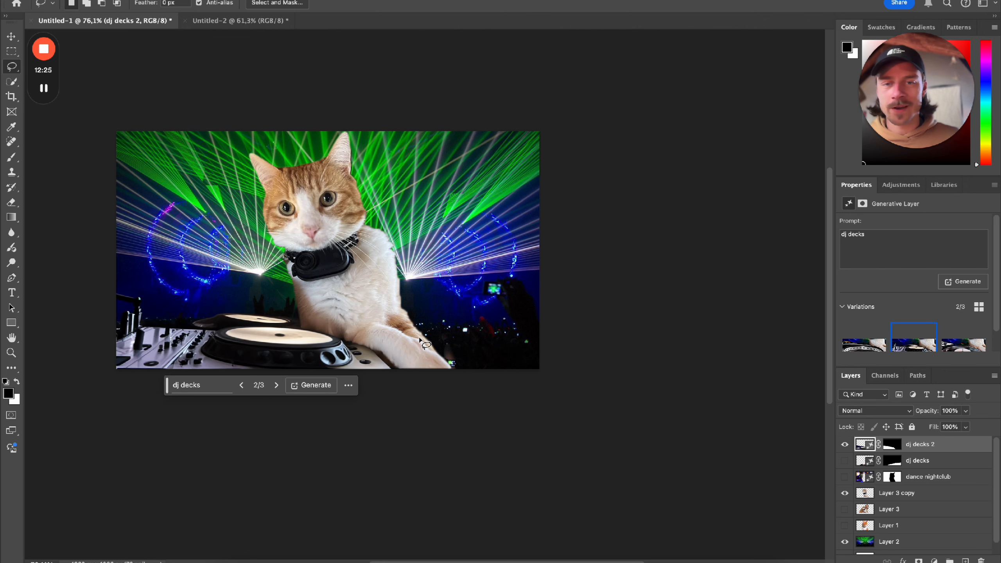
# Step: Lasso the lower corner area right of the cat's paw and fill it using Generative Fill with the prompt "dj decks"
pyautogui.moveTo(421, 333)
pyautogui.mouseDown()
pyautogui.moveTo(589, 290)
pyautogui.moveTo(612, 318)
pyautogui.mouseUp()
pyautogui.click(613, 318)
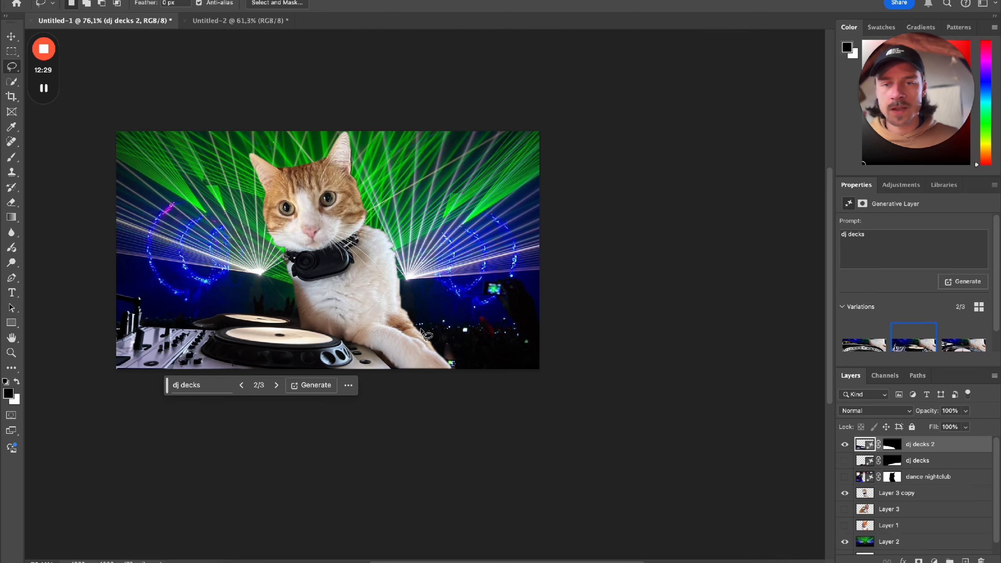
pyautogui.moveTo(416, 329)
pyautogui.mouseDown()
pyautogui.moveTo(480, 318)
pyautogui.moveTo(579, 337)
pyautogui.moveTo(545, 407)
pyautogui.moveTo(463, 398)
pyautogui.moveTo(448, 364)
pyautogui.mouseUp()
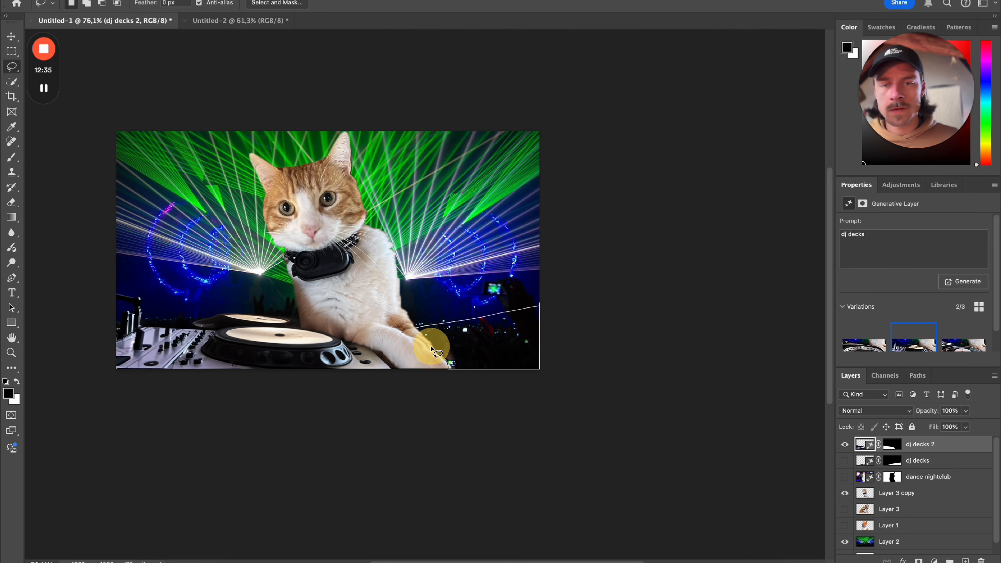
pyautogui.moveTo(416, 330); pyautogui.dragTo(417, 331)
pyautogui.click(421, 385)
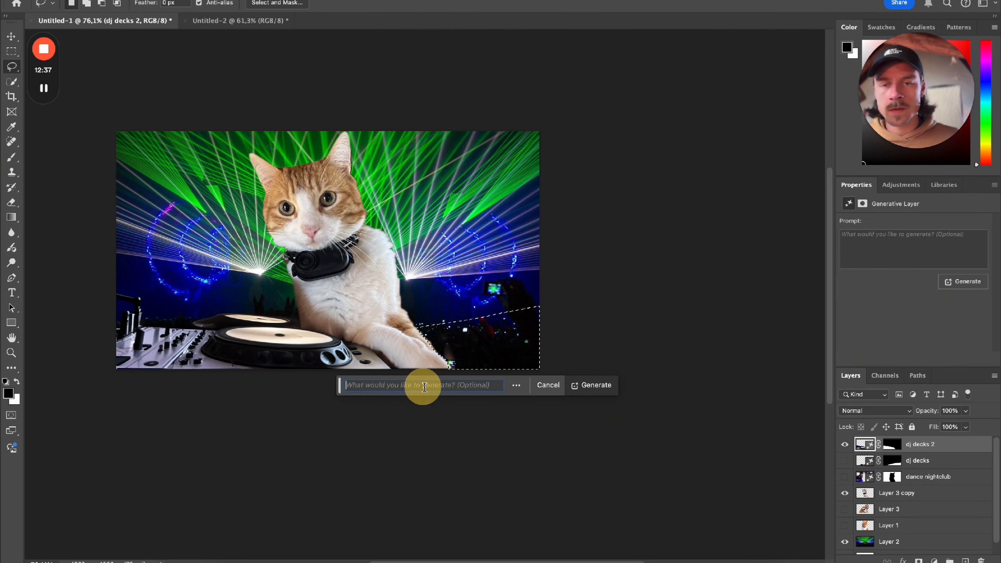
pyautogui.write('dj decks')
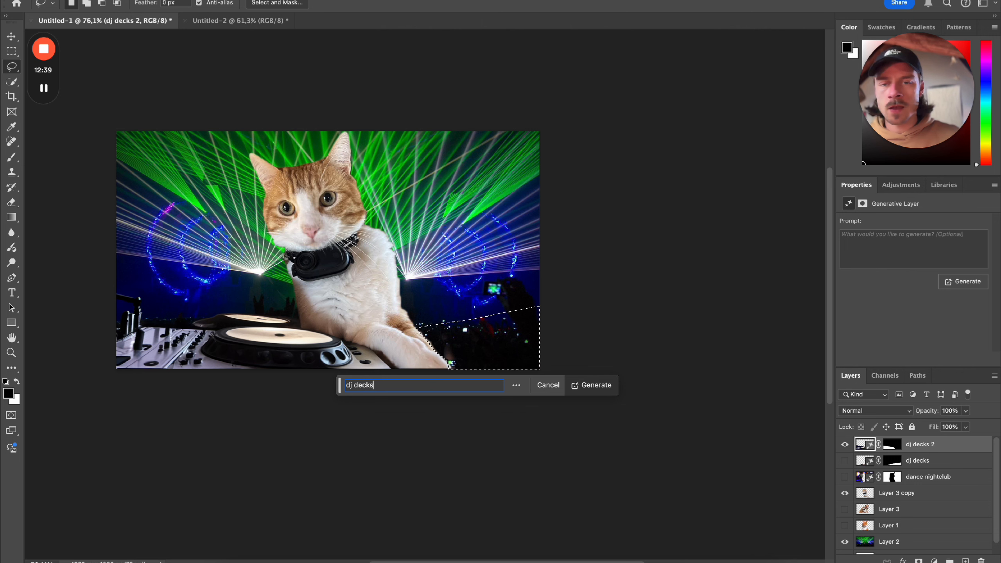
pyautogui.press('Return')
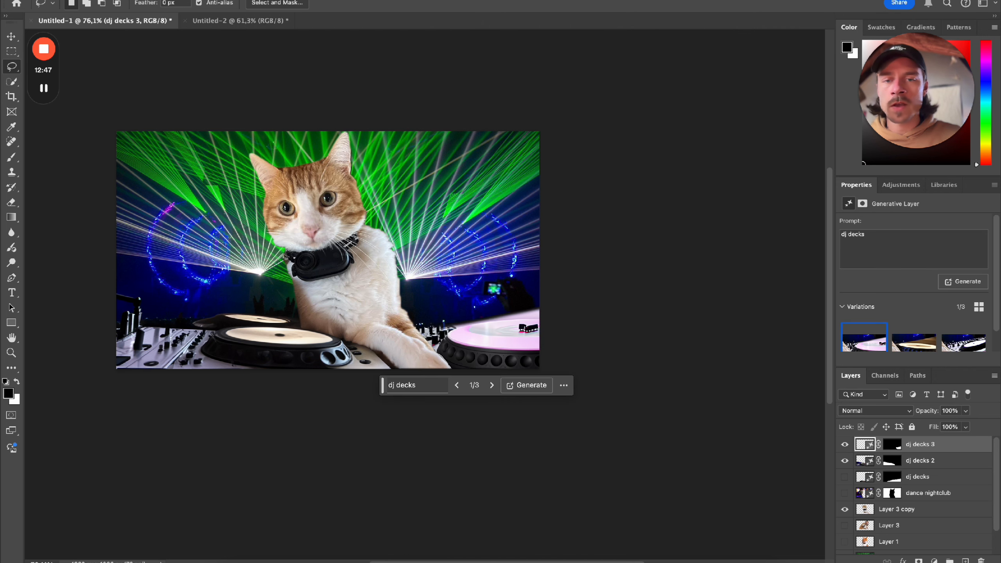
# Step: Compare the variations of the decks right of the paw and keep the second one
pyautogui.click(495, 385)
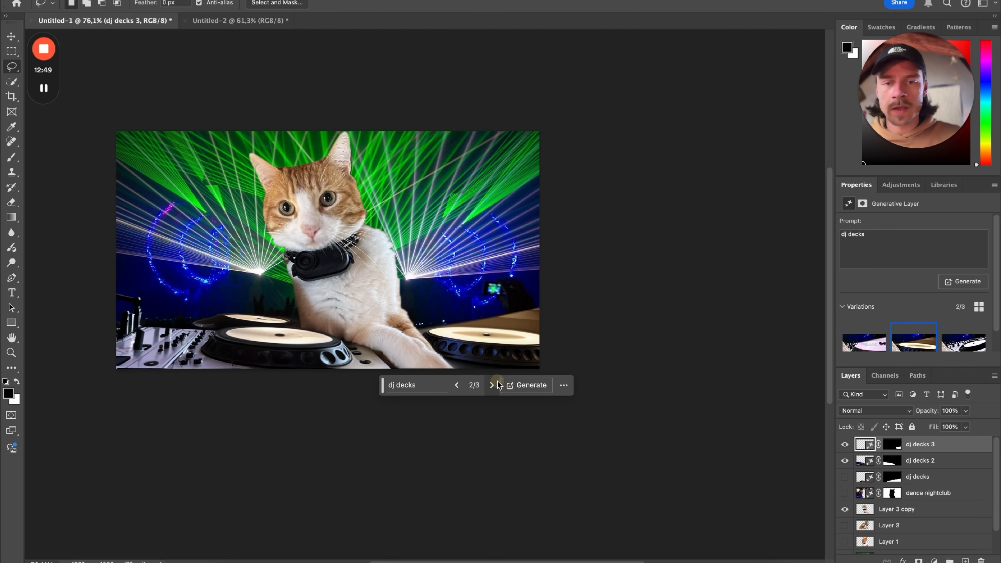
pyautogui.click(495, 385)
pyautogui.click(459, 385)
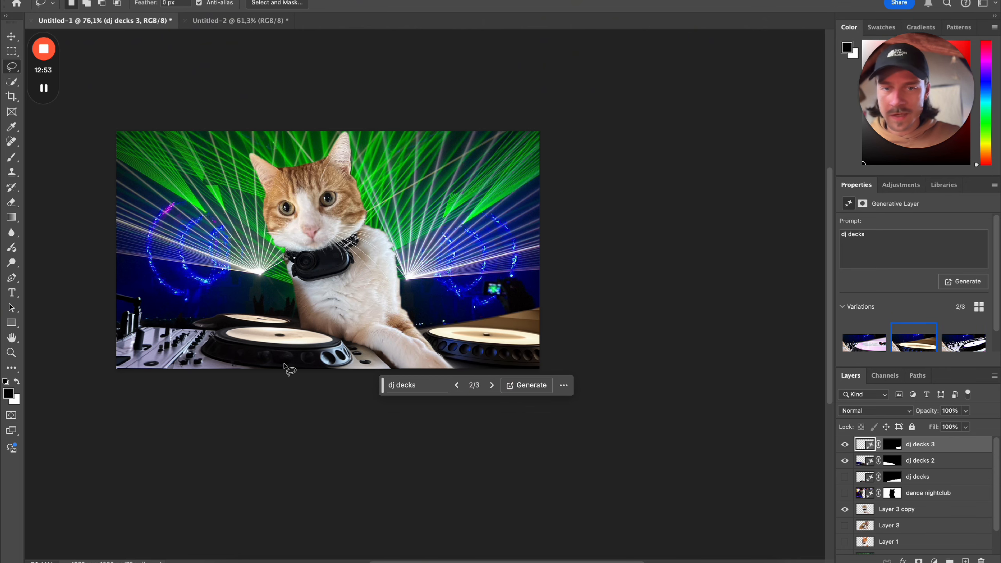
# Step: Replace the brown surface behind the right turntable using Generative Fill without a prompt, and choose the second variation
pyautogui.scroll(3, 466, 328)
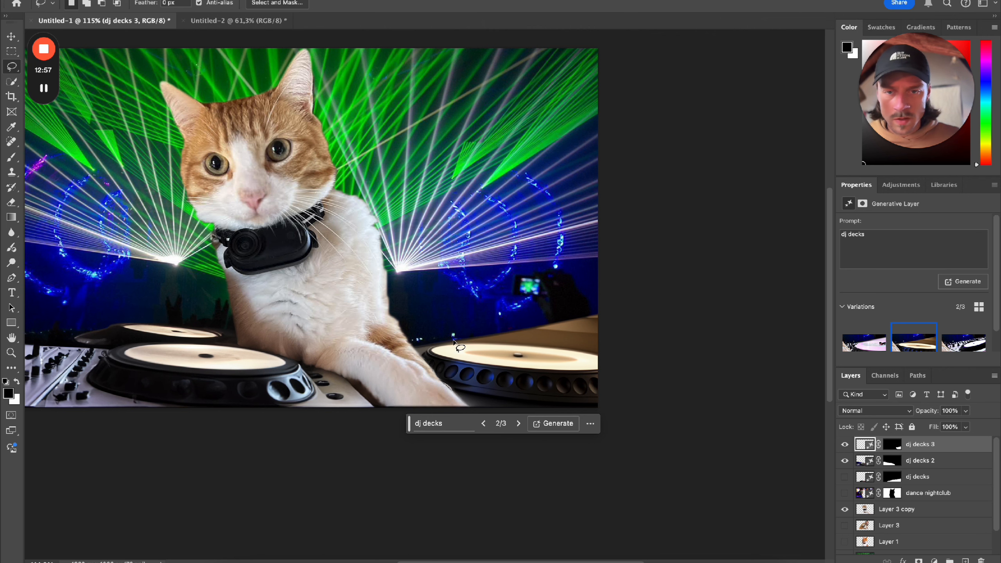
pyautogui.moveTo(453, 340)
pyautogui.mouseDown()
pyautogui.moveTo(597, 353)
pyautogui.moveTo(618, 340)
pyautogui.moveTo(623, 315)
pyautogui.moveTo(454, 340)
pyautogui.mouseUp()
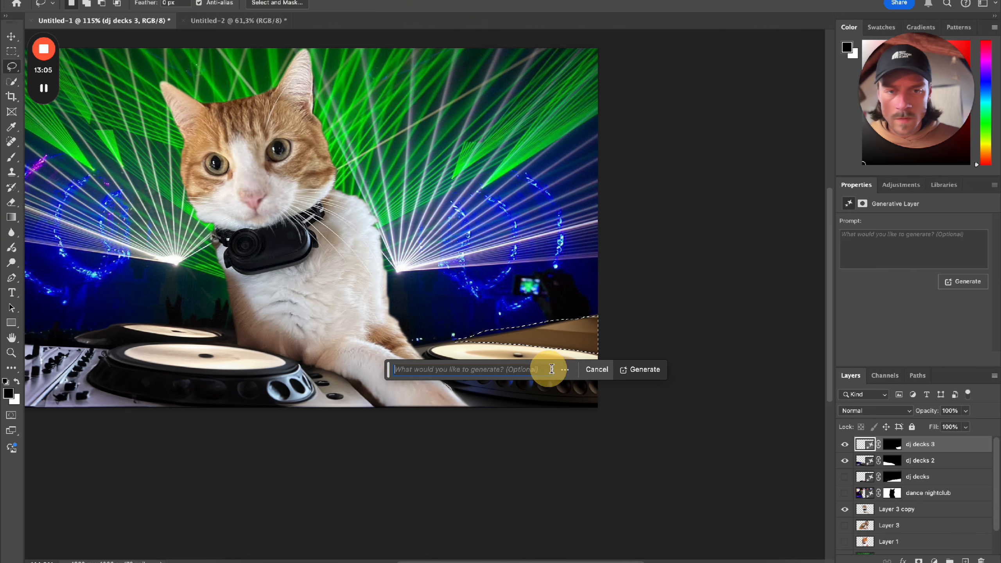
pyautogui.click(641, 369)
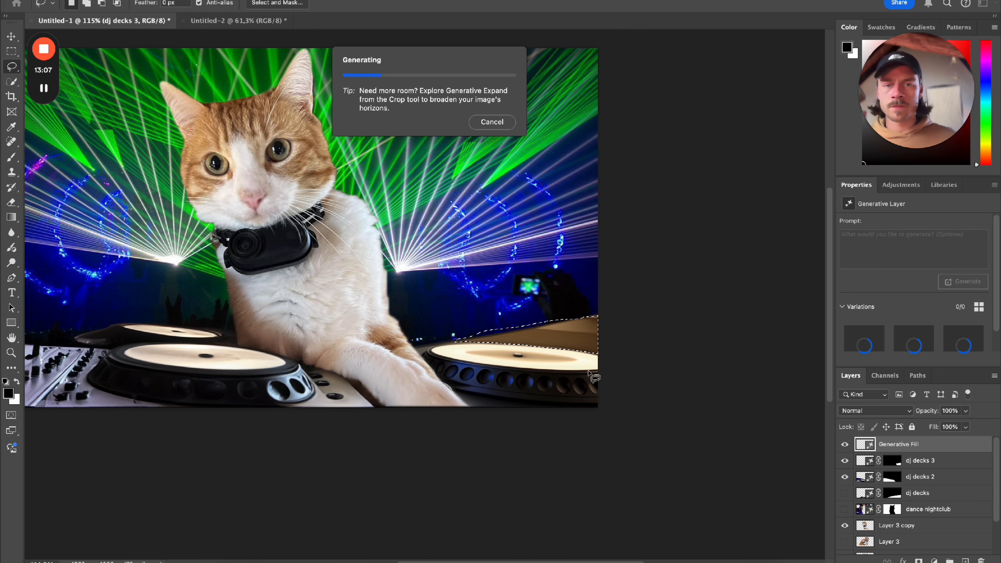
pyautogui.hscroll(5, 353, 477)
pyautogui.scroll(-10, 290, 460)
pyautogui.scroll(6, 290, 448)
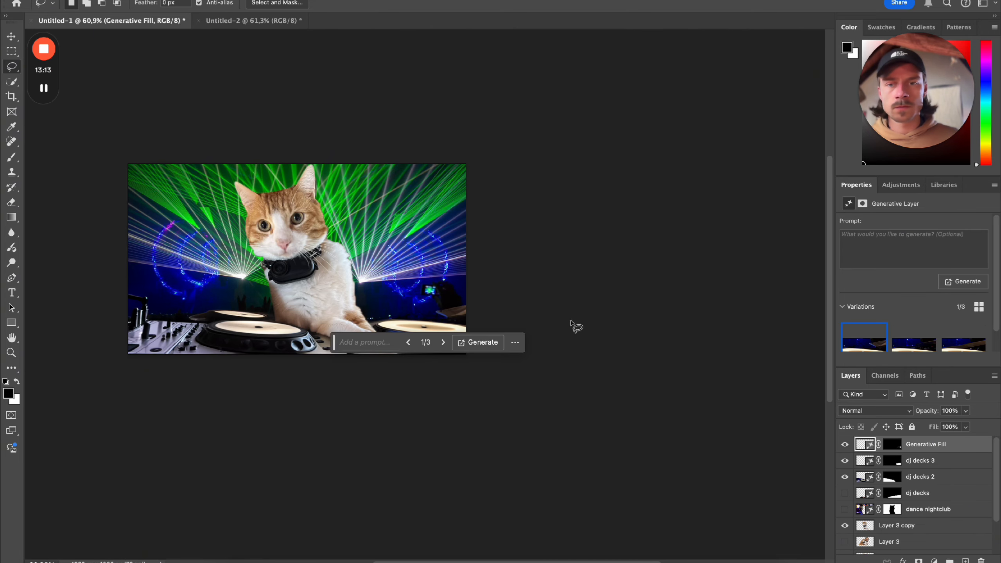
pyautogui.click(443, 343)
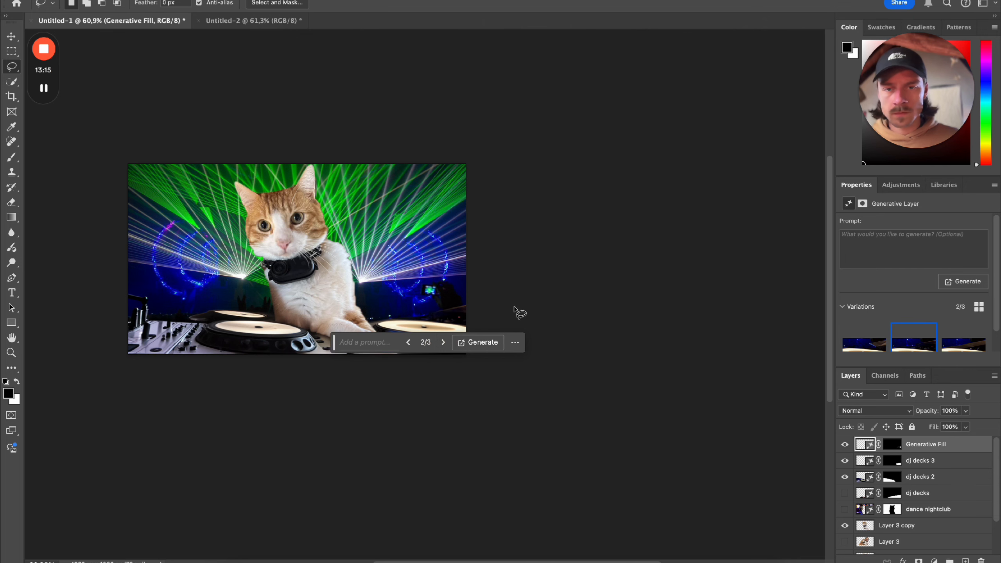
# Step: Remove the raised hand with the phone above the right turntable using Generative Fill without a prompt, and choose the second variation
pyautogui.scroll(3, 428, 293)
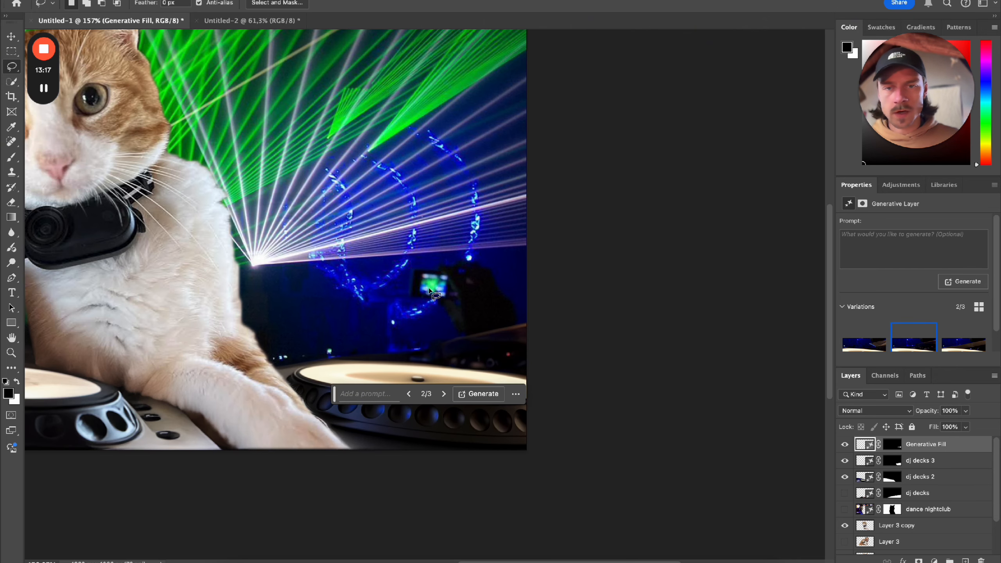
pyautogui.moveTo(441, 304)
pyautogui.mouseDown()
pyautogui.moveTo(412, 293)
pyautogui.moveTo(417, 267)
pyautogui.moveTo(461, 257)
pyautogui.moveTo(493, 271)
pyautogui.moveTo(523, 304)
pyautogui.moveTo(517, 323)
pyautogui.moveTo(462, 337)
pyautogui.moveTo(436, 313)
pyautogui.mouseUp()
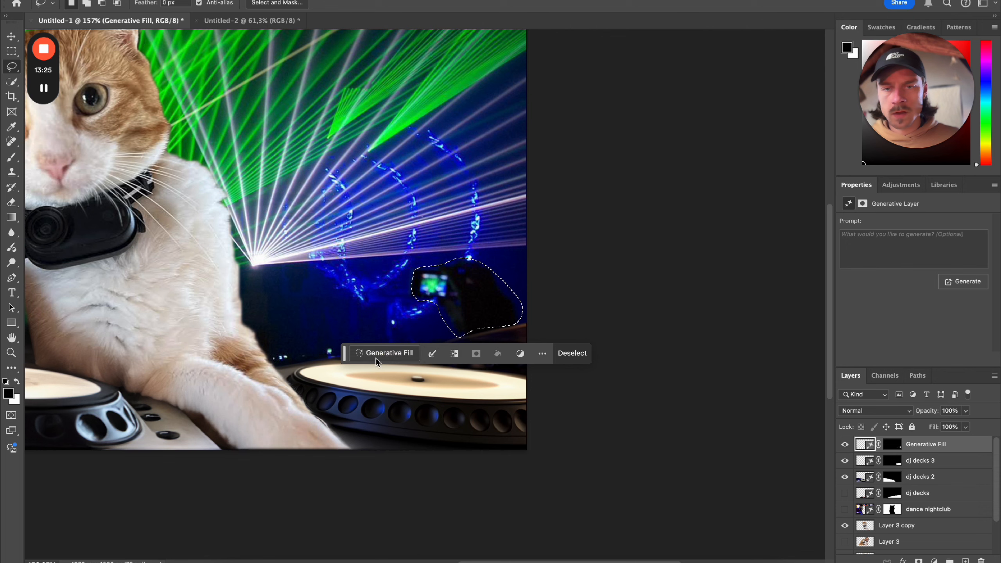
pyautogui.click(394, 351)
pyautogui.click(581, 353)
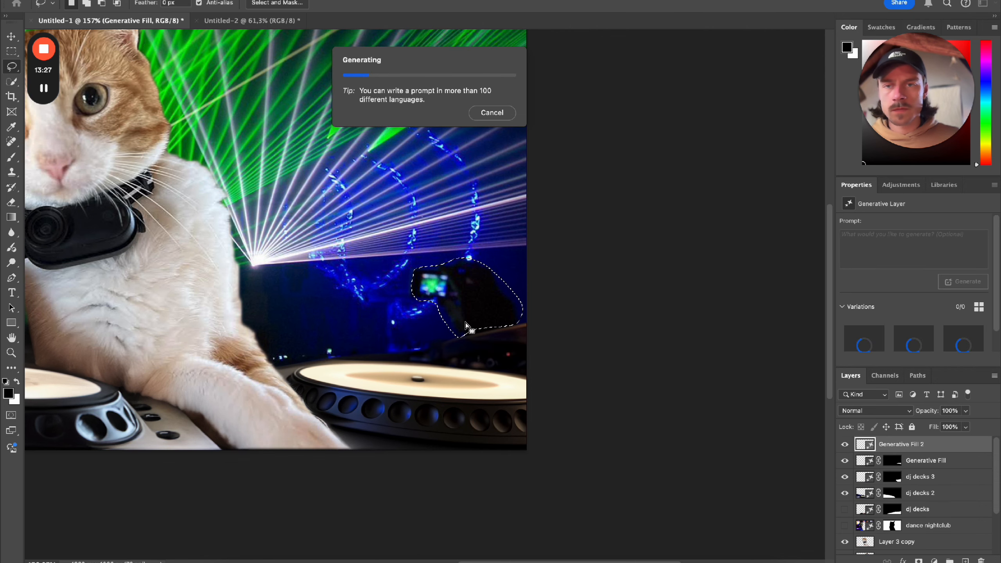
pyautogui.scroll(-12, 466, 323)
pyautogui.scroll(5, 440, 320)
pyautogui.scroll(6, 441, 322)
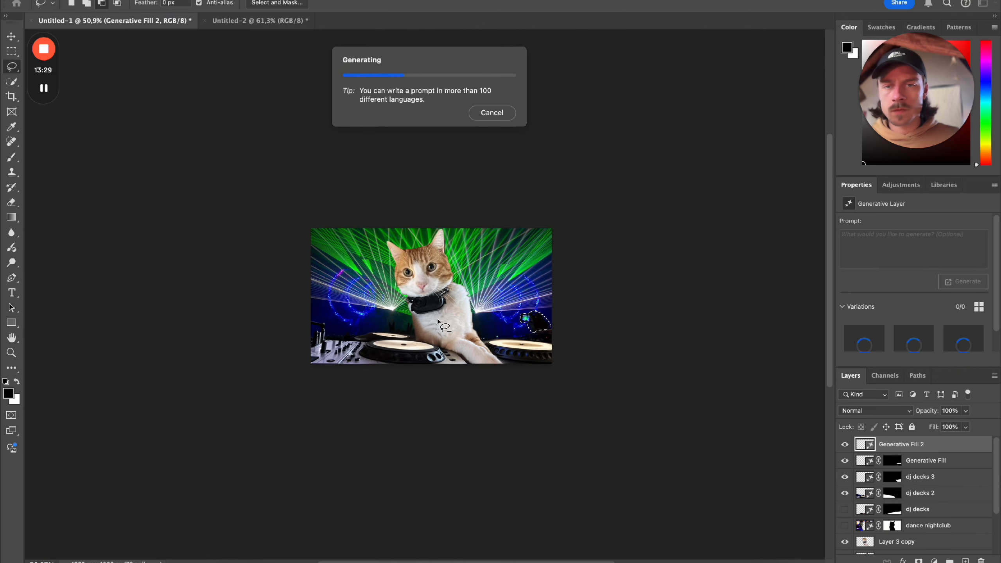
pyautogui.scroll(-3, 437, 320)
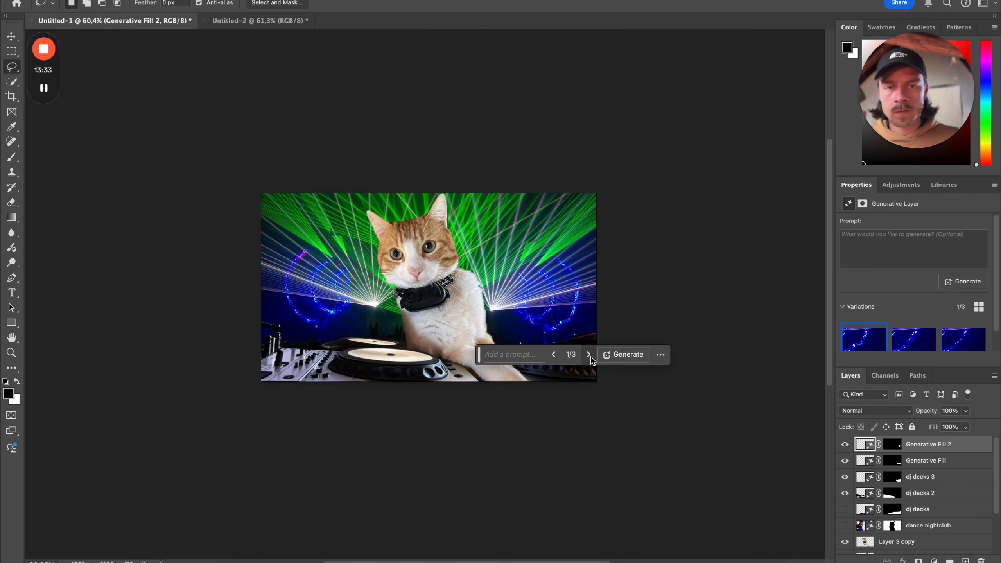
pyautogui.click(589, 356)
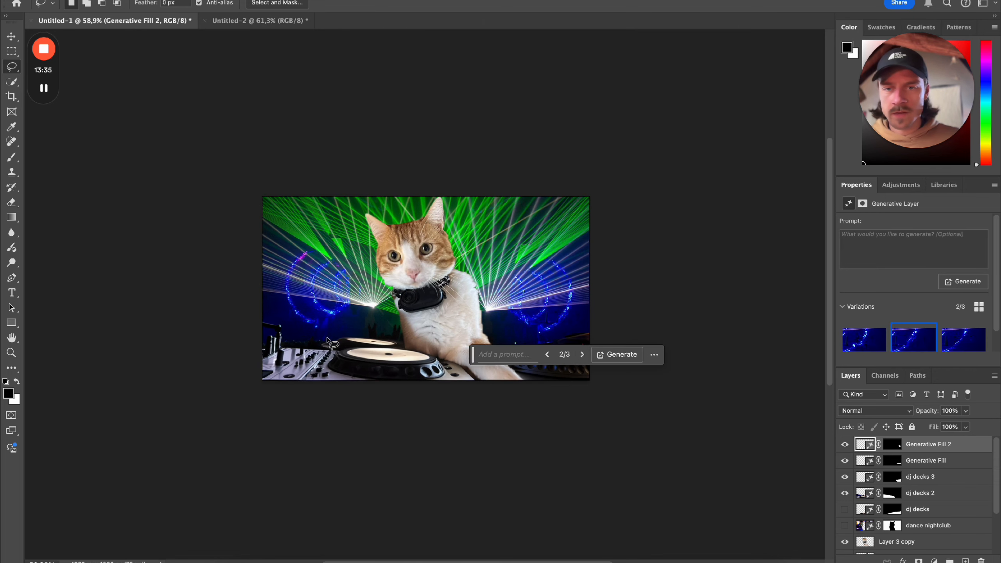
# Step: Lasso the dark bar above the left mixer at the canvas edge and run Generative Fill on it without a prompt
pyautogui.scroll(5, 315, 335)
pyautogui.scroll(-4, 350, 343)
pyautogui.scroll(5, 355, 337)
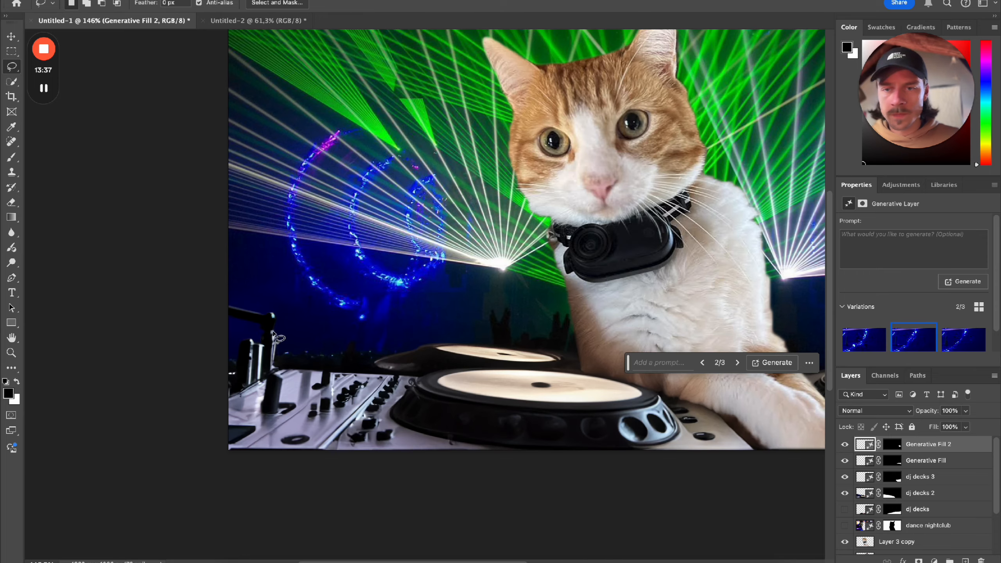
pyautogui.click(227, 292)
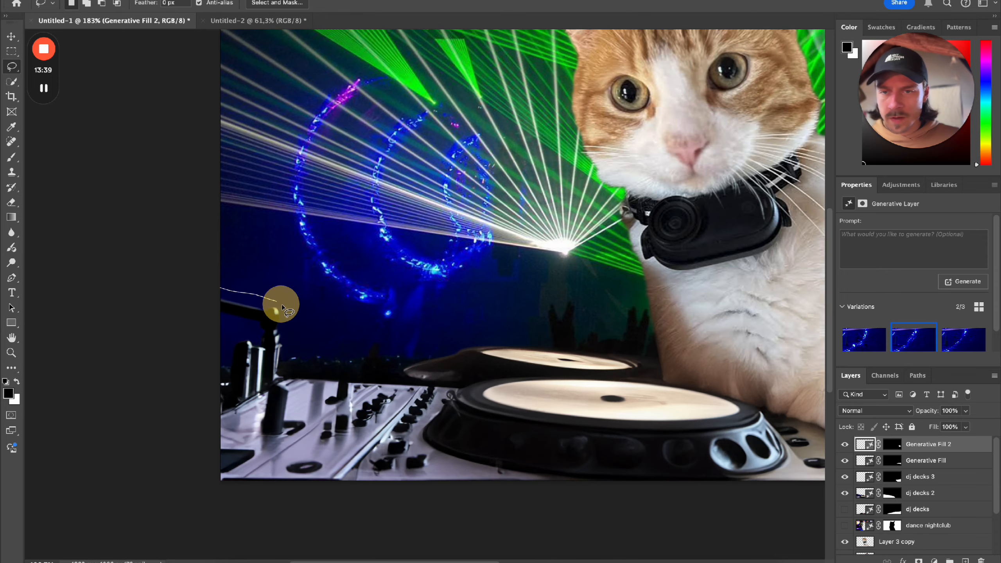
pyautogui.moveTo(284, 327)
pyautogui.mouseDown()
pyautogui.moveTo(279, 340)
pyautogui.moveTo(256, 339)
pyautogui.moveTo(208, 326)
pyautogui.mouseUp()
pyautogui.click(168, 356)
pyautogui.click(358, 354)
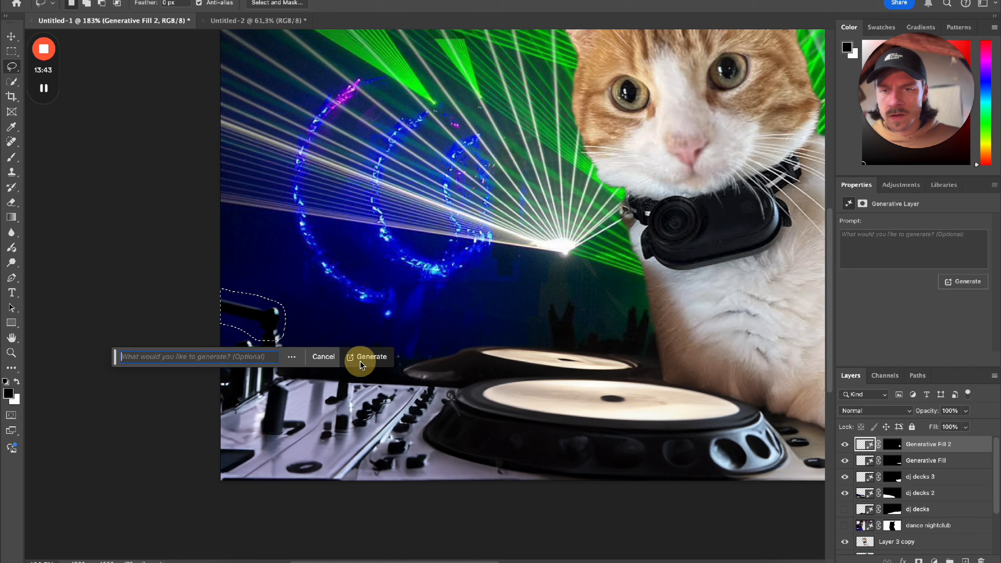
# Step: Lasso the raised hand silhouettes above the left turntable beside the cat and run Generative Fill on them without a prompt
pyautogui.scroll(-10, 153, 352)
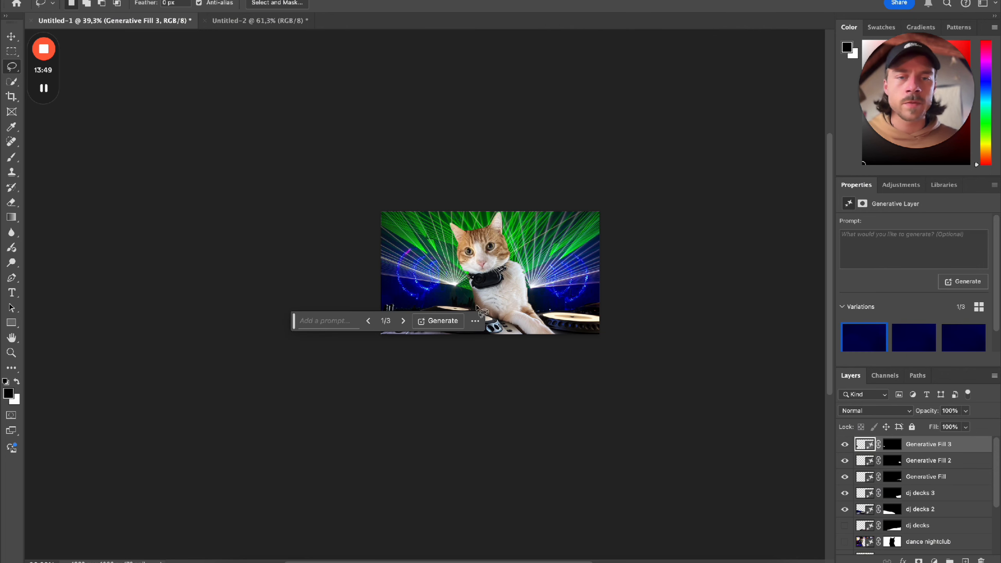
pyautogui.scroll(5, 383, 288)
pyautogui.scroll(-6, 410, 290)
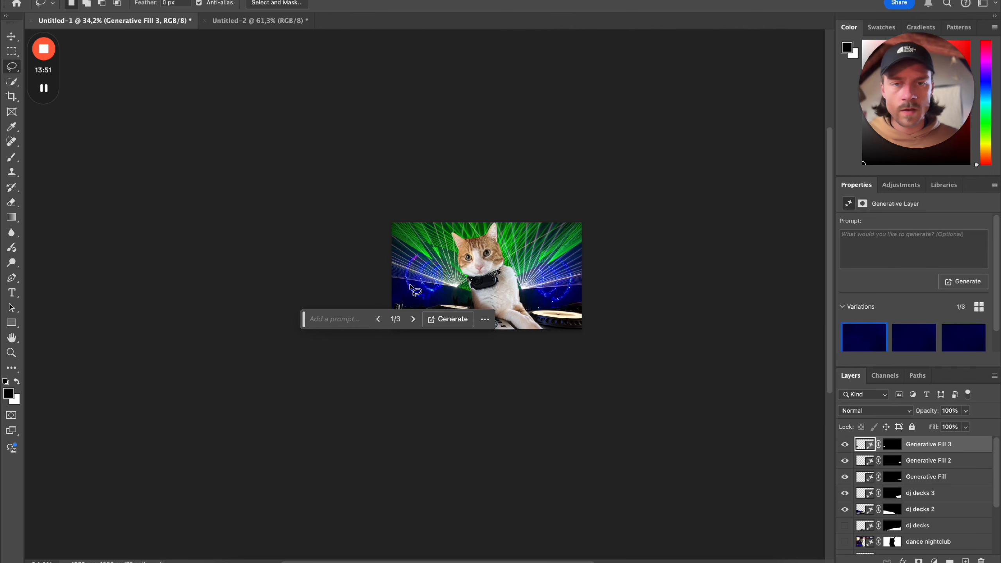
pyautogui.scroll(5, 585, 268)
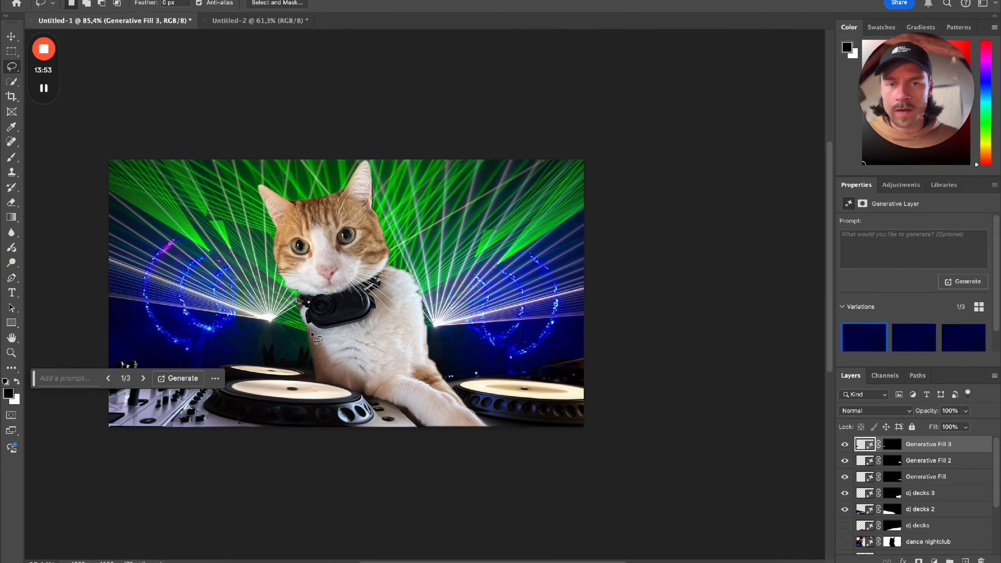
pyautogui.scroll(1, 363, 318)
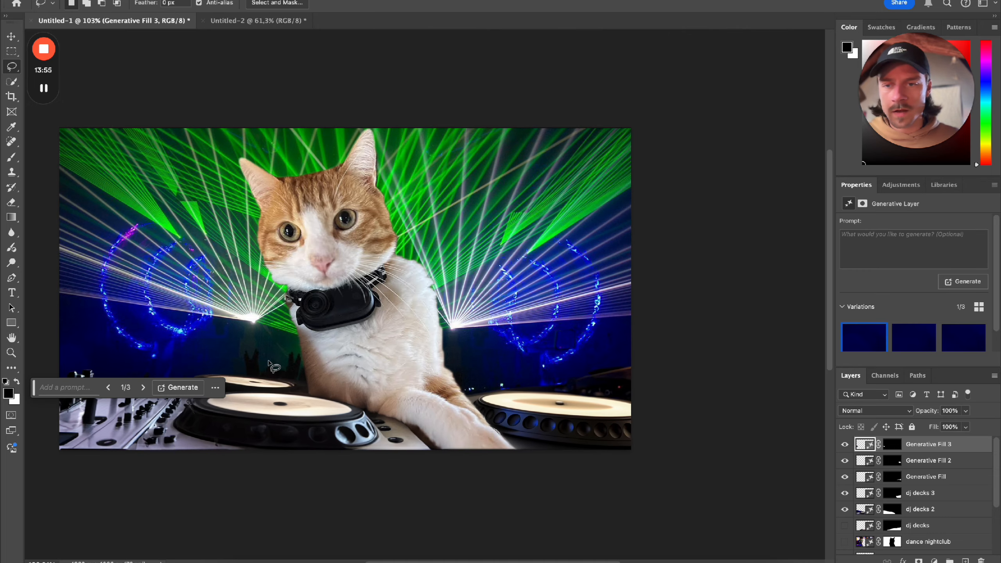
pyautogui.scroll(3, 268, 362)
pyautogui.moveTo(187, 344)
pyautogui.mouseDown()
pyautogui.moveTo(321, 332)
pyautogui.moveTo(340, 341)
pyautogui.moveTo(350, 375)
pyautogui.moveTo(339, 402)
pyautogui.moveTo(290, 407)
pyautogui.moveTo(205, 393)
pyautogui.moveTo(188, 379)
pyautogui.moveTo(185, 346)
pyautogui.mouseUp()
pyautogui.click(189, 422)
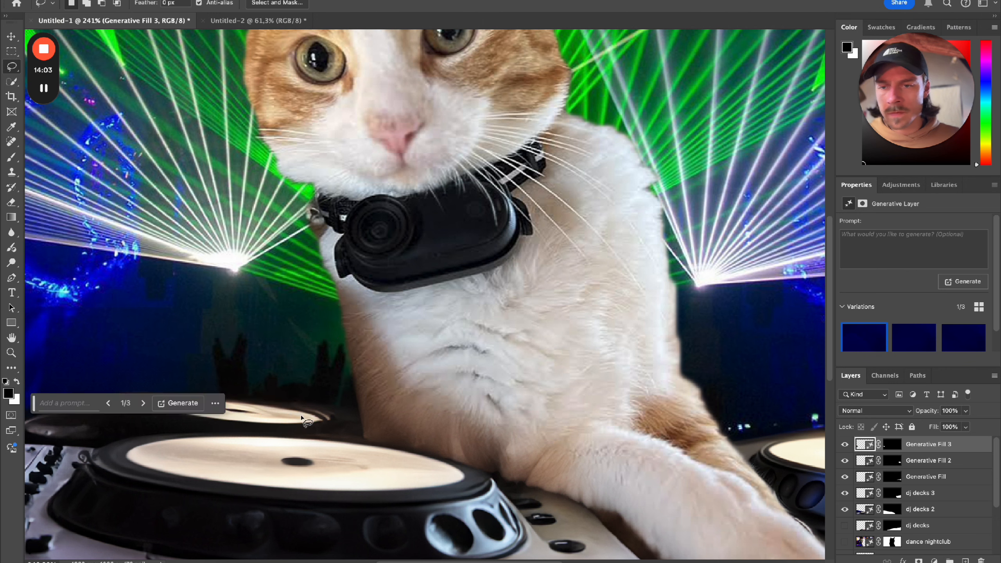
pyautogui.moveTo(199, 372)
pyautogui.mouseDown()
pyautogui.moveTo(211, 331)
pyautogui.moveTo(259, 326)
pyautogui.moveTo(343, 346)
pyautogui.moveTo(357, 401)
pyautogui.moveTo(195, 393)
pyautogui.mouseUp()
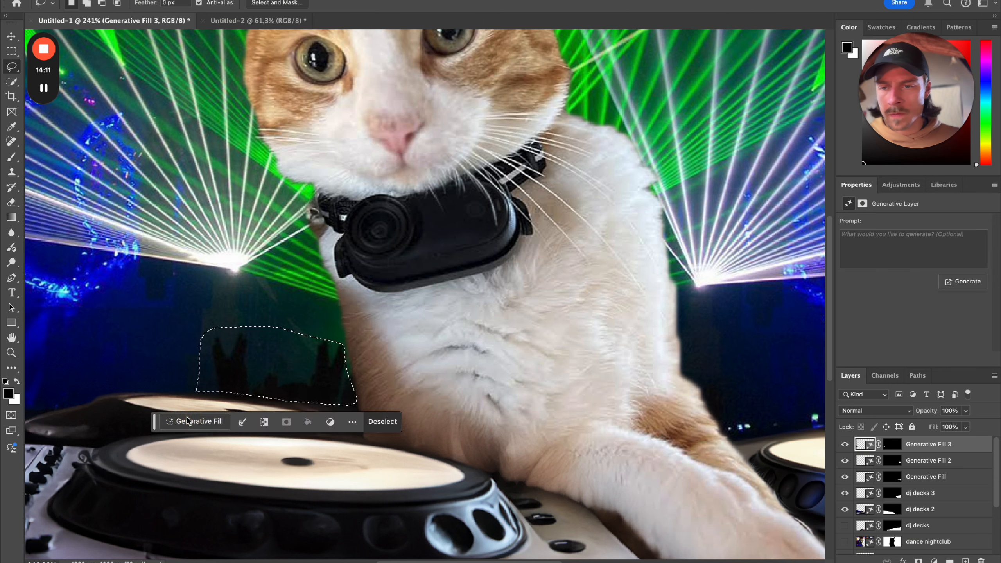
pyautogui.click(196, 421)
pyautogui.click(394, 422)
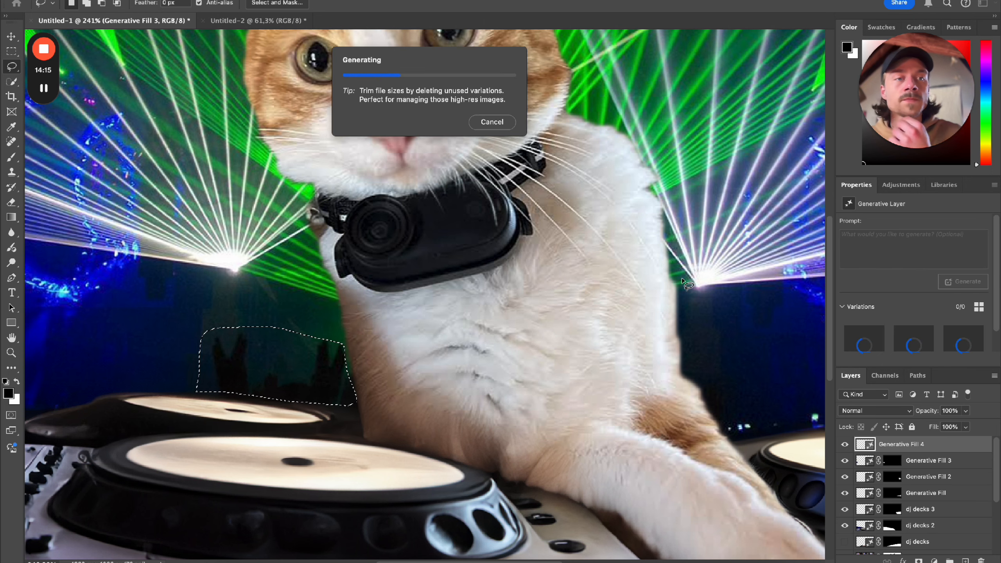
# Step: Review the whole composite and export it using Export As
pyautogui.scroll(-10, 433, 228)
pyautogui.scroll(5, 433, 237)
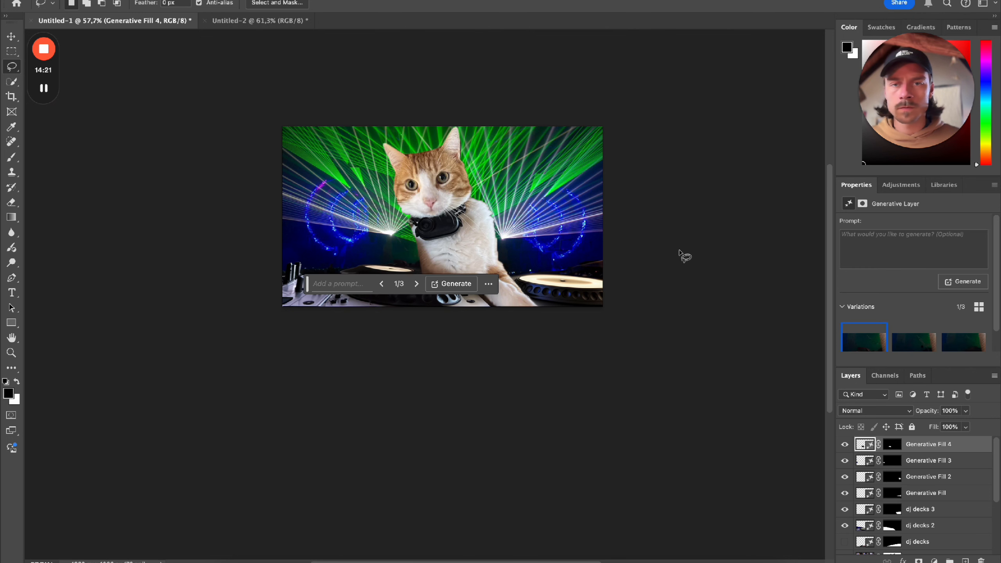
pyautogui.click(108, 0)
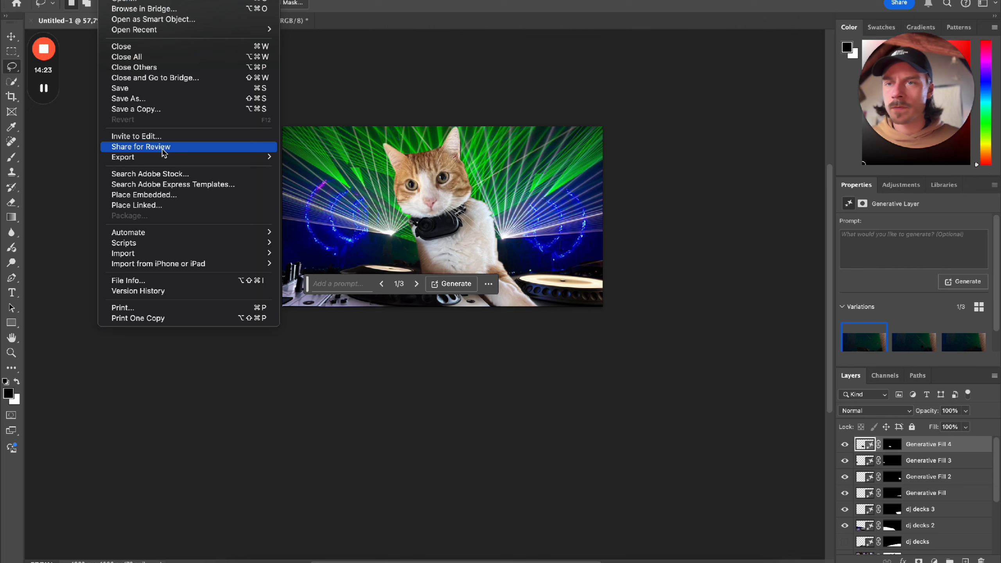
pyautogui.moveTo(172, 162)
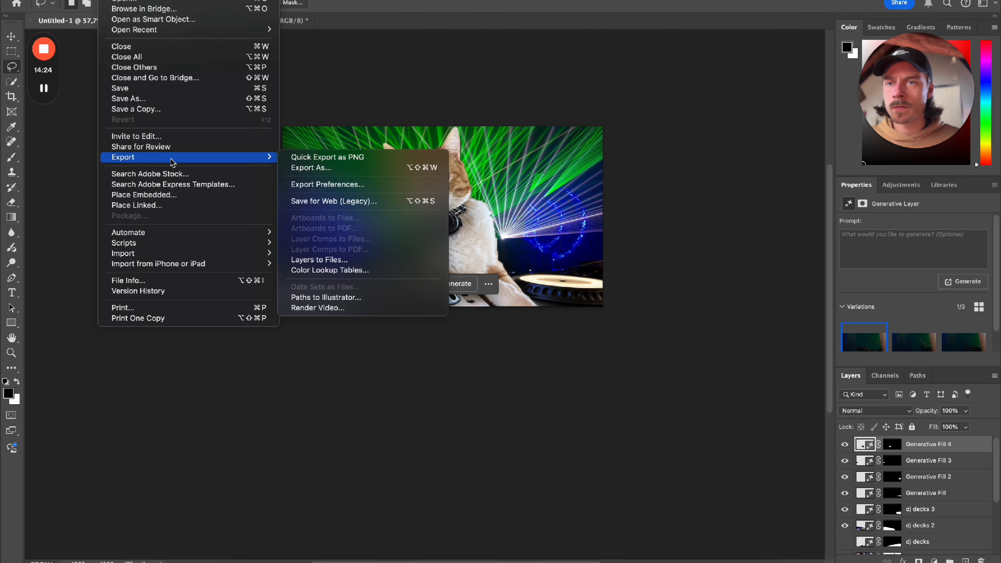
pyautogui.click(353, 171)
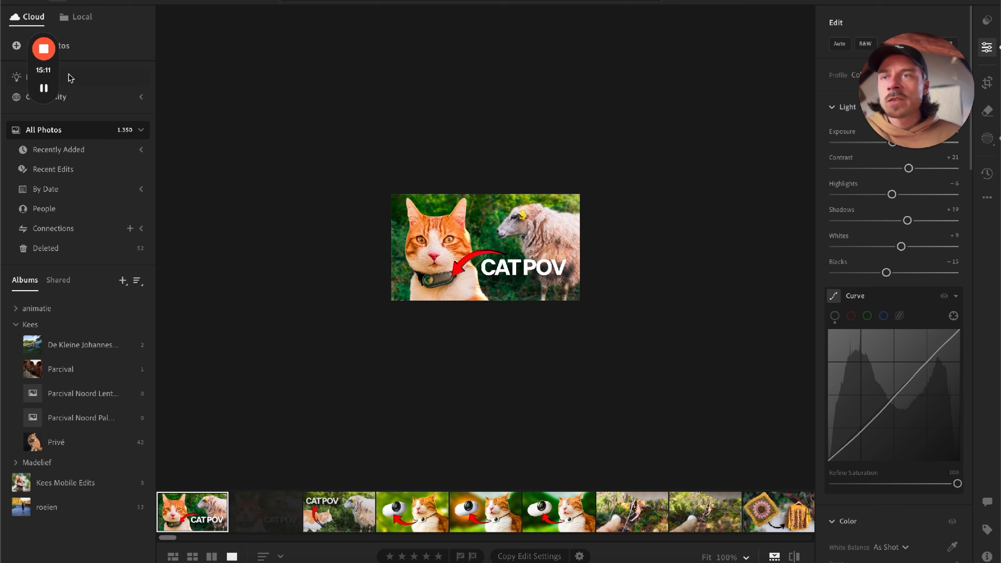
# Step: Switch to Lightroom, add the exported DJ cat image to the cloud library, and inspect it enlarged
pyautogui.moveTo(36, 74); pyautogui.dragTo(974, 235)
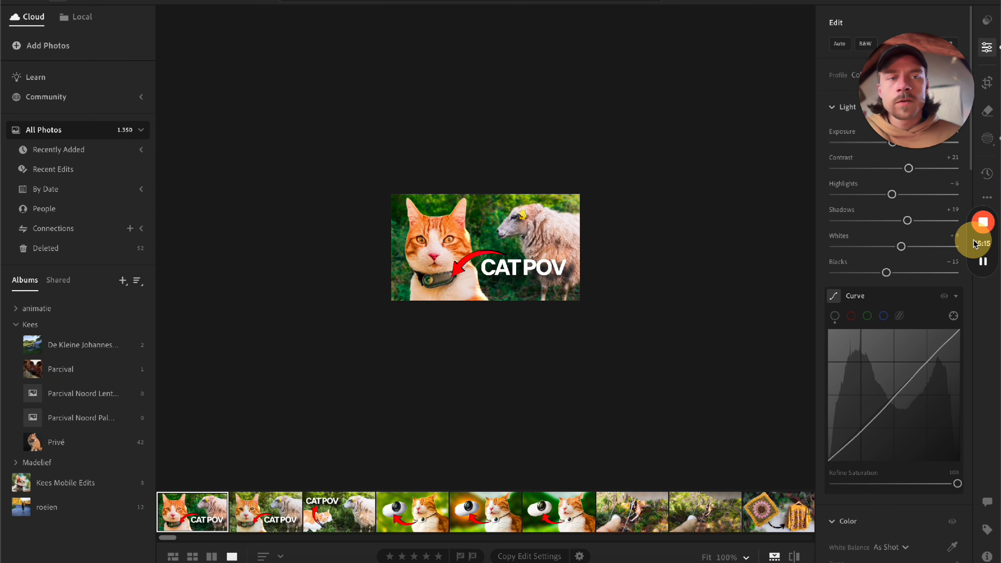
pyautogui.click(18, 44)
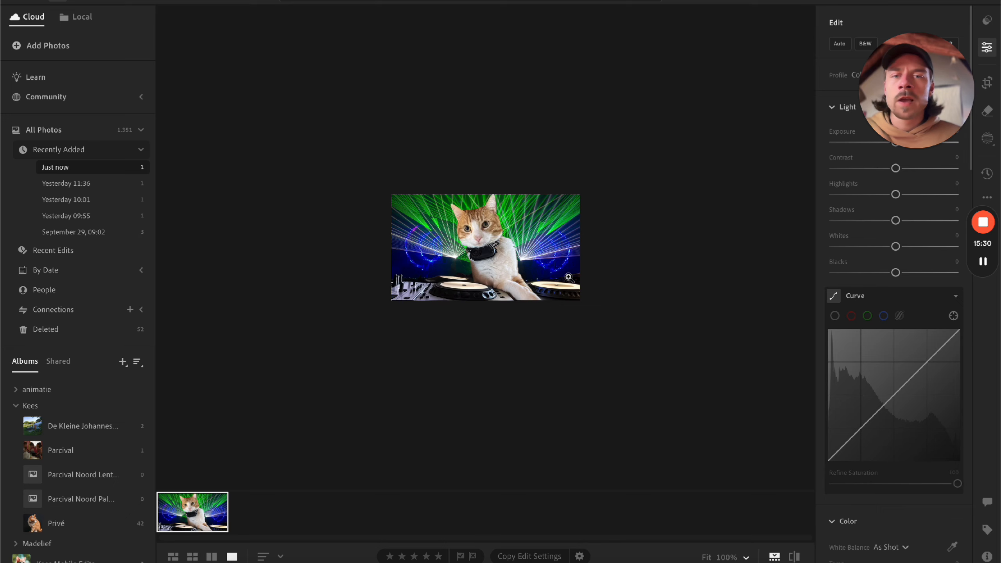
pyautogui.click(477, 251)
pyautogui.press('alt')
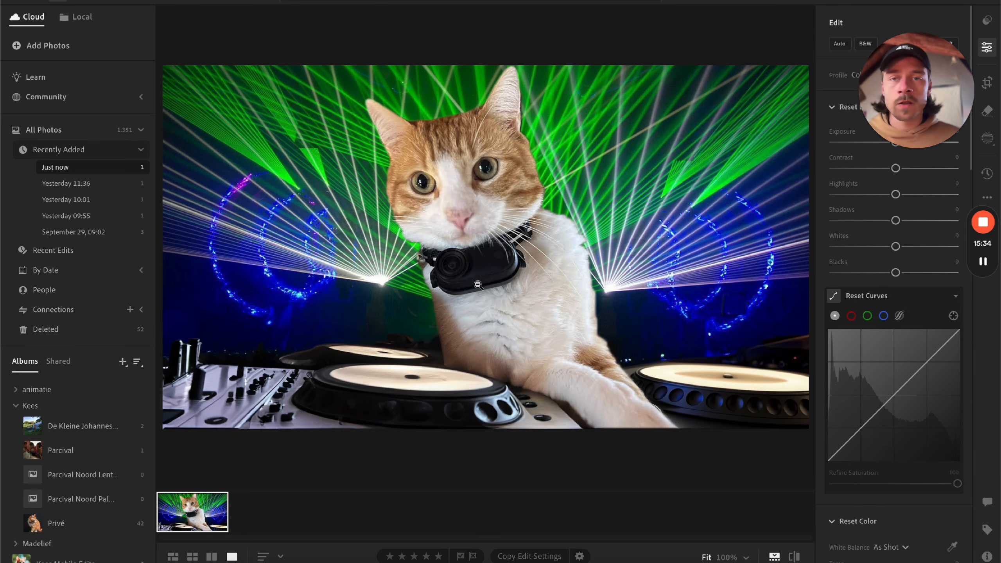
pyautogui.click(477, 283)
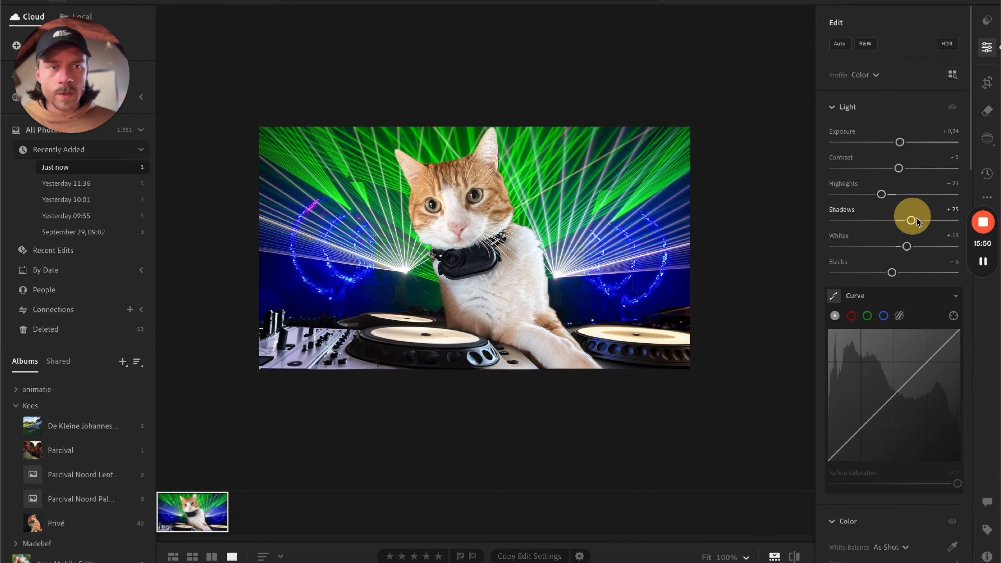
# Step: Set the photo's Shadows to +30 and shape the tone curve into a gentle S with darker shadows and brighter highlights
pyautogui.moveTo(917, 222); pyautogui.dragTo(915, 221)
pyautogui.moveTo(968, 135); pyautogui.dragTo(967, 150)
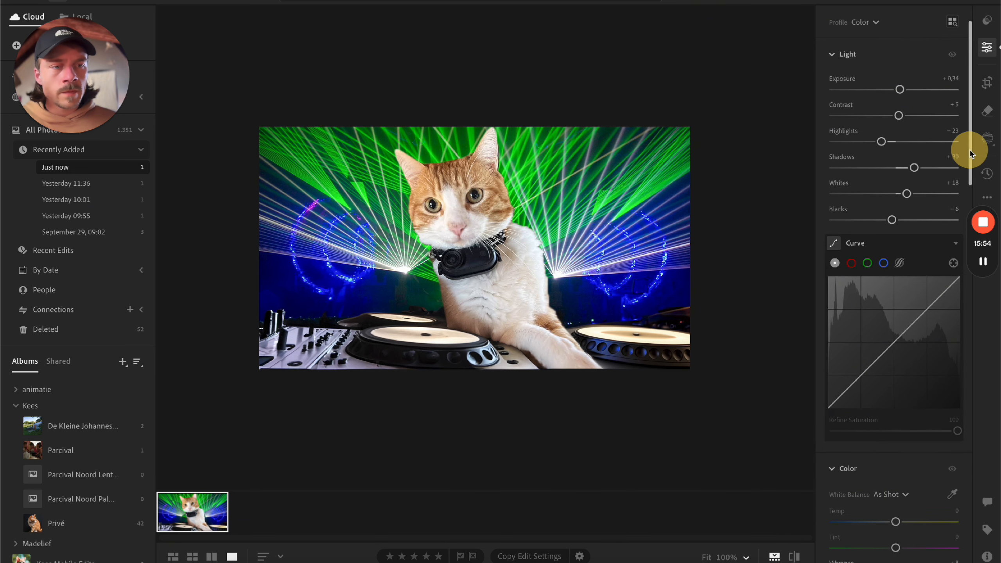
pyautogui.click(868, 368)
pyautogui.moveTo(868, 368); pyautogui.dragTo(869, 373)
pyautogui.click(916, 317)
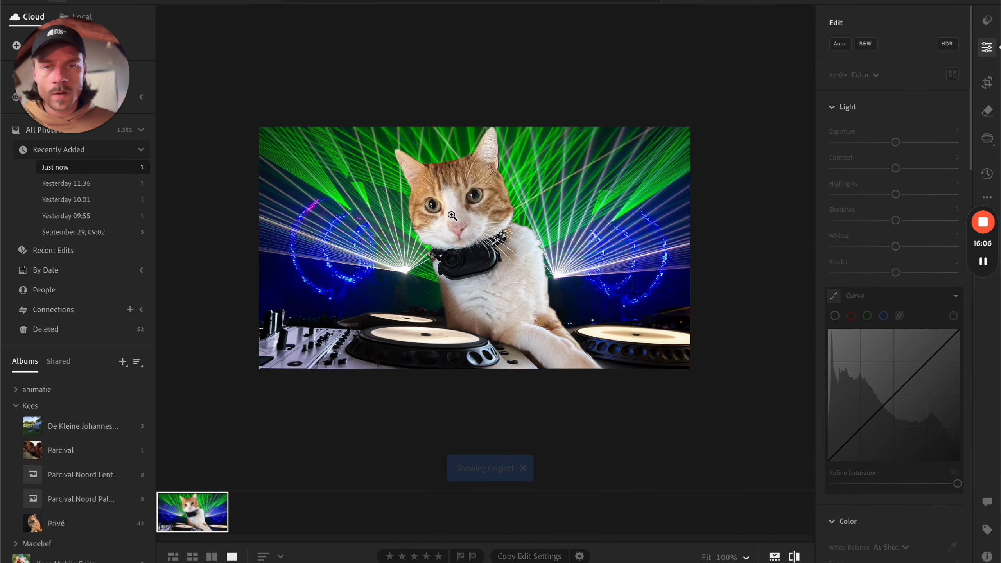
# Step: Compare the edited photo with the original by switching between them several times
pyautogui.press('\\')
pyautogui.press('\\')
pyautogui.press('\\')
pyautogui.press('\\')
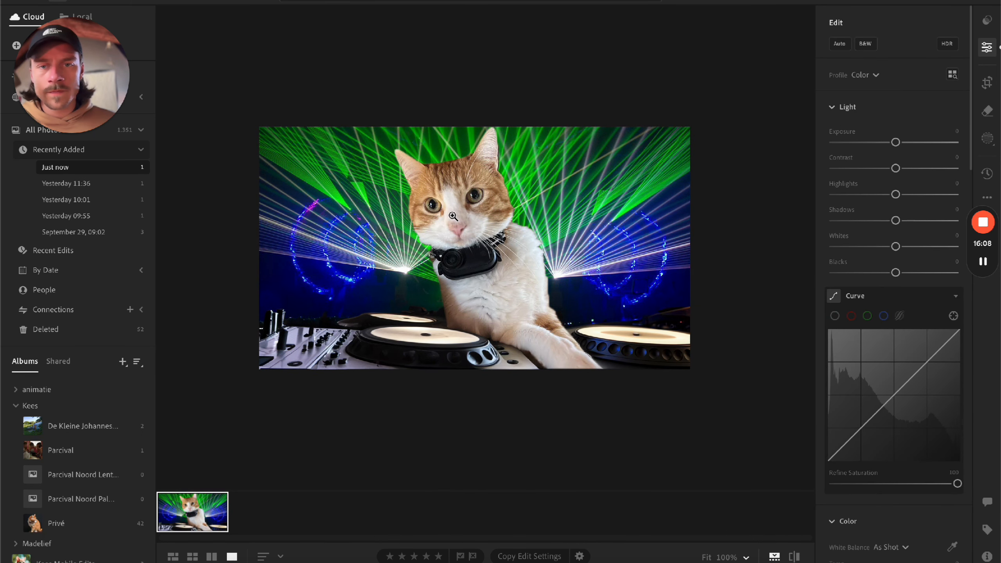
pyautogui.press('\\')
# Step: Create a Subject mask that selects the cat
pyautogui.moveTo(970, 104); pyautogui.dragTo(999, 144)
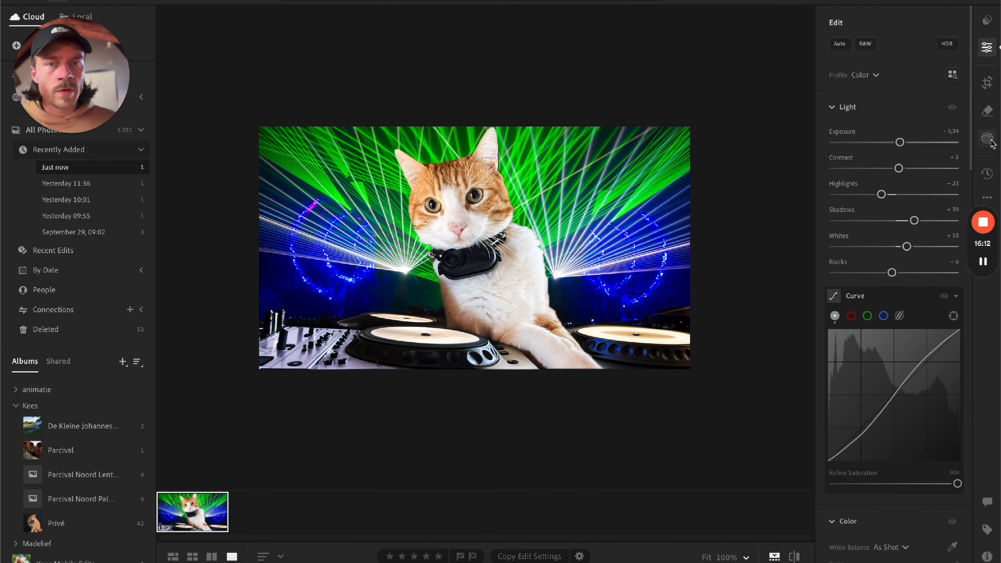
pyautogui.click(989, 138)
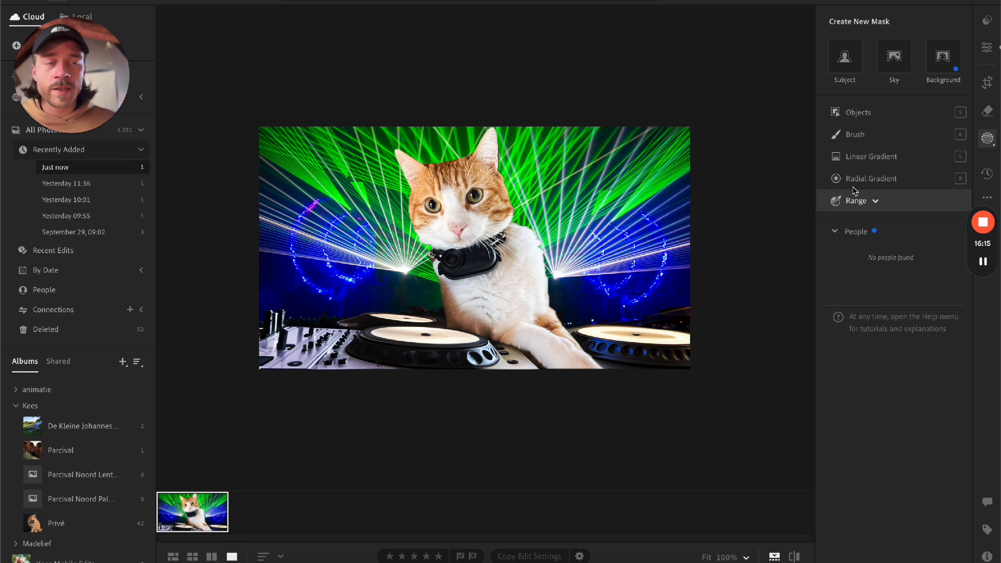
pyautogui.click(846, 57)
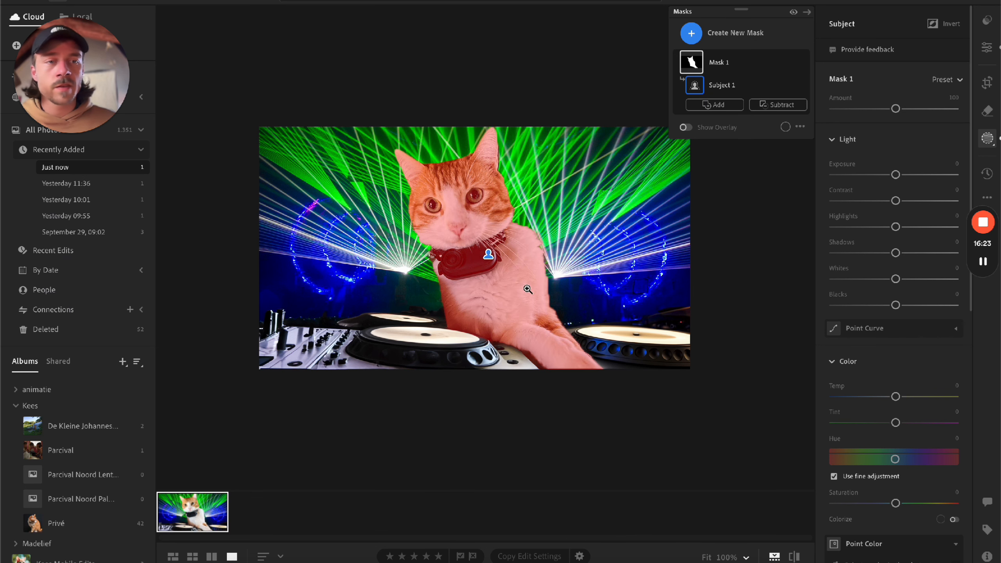
# Step: Adjust the cat mask to Contrast +61, Shadows +6, Whites +1, Blacks -15 and Temp +8
pyautogui.moveTo(908, 200); pyautogui.dragTo(895, 177)
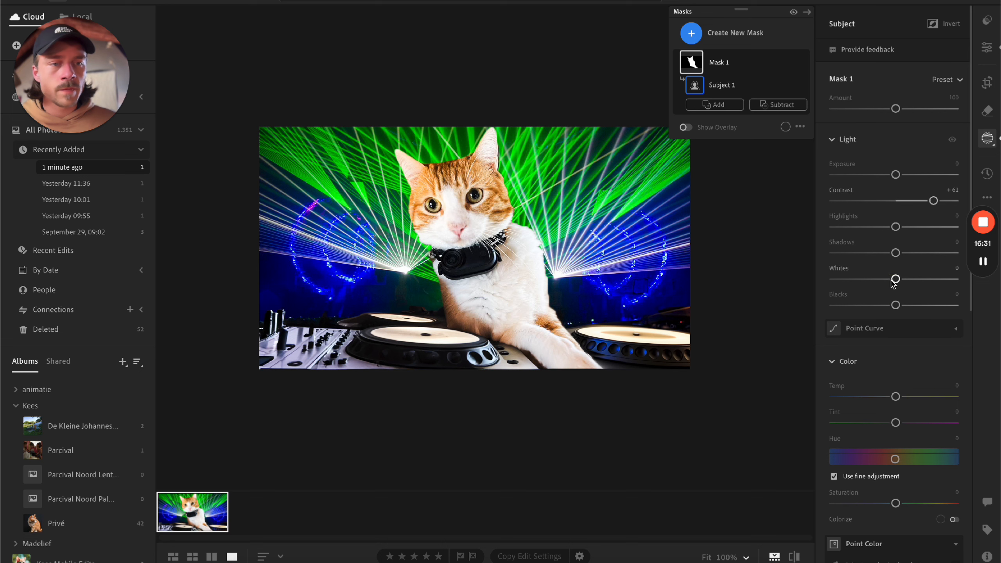
pyautogui.moveTo(893, 281); pyautogui.dragTo(903, 256)
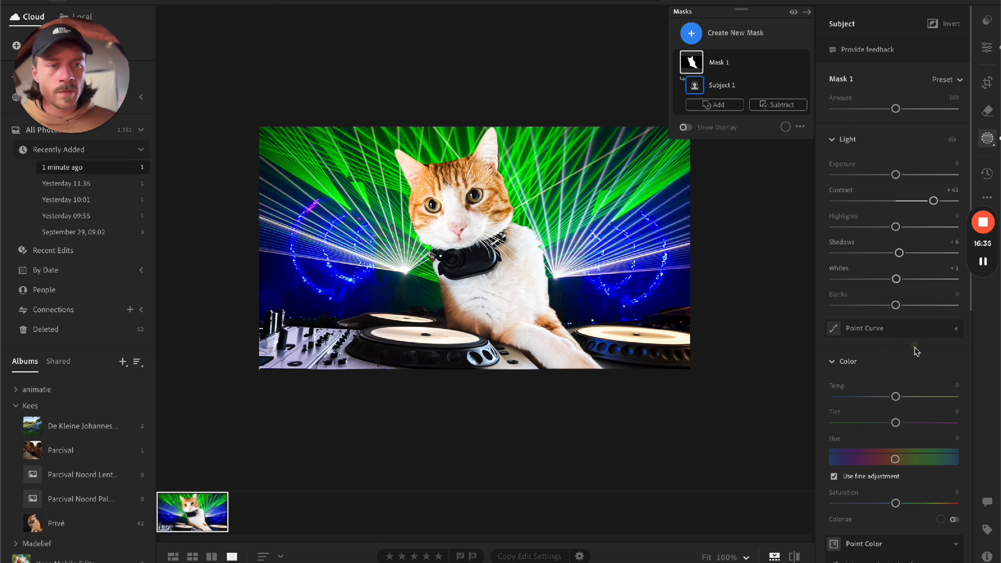
pyautogui.moveTo(895, 305); pyautogui.dragTo(883, 308)
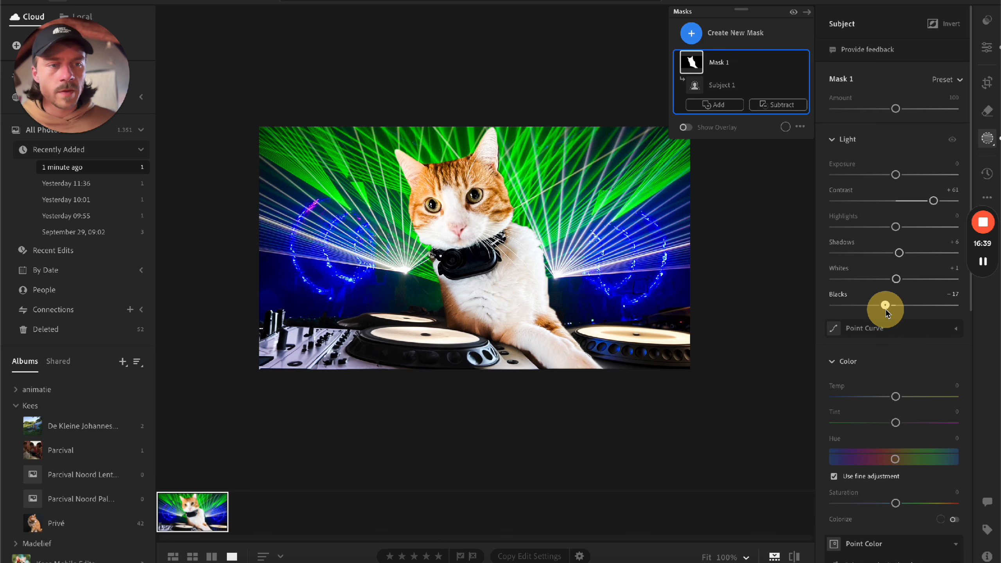
pyautogui.moveTo(889, 313); pyautogui.dragTo(889, 313)
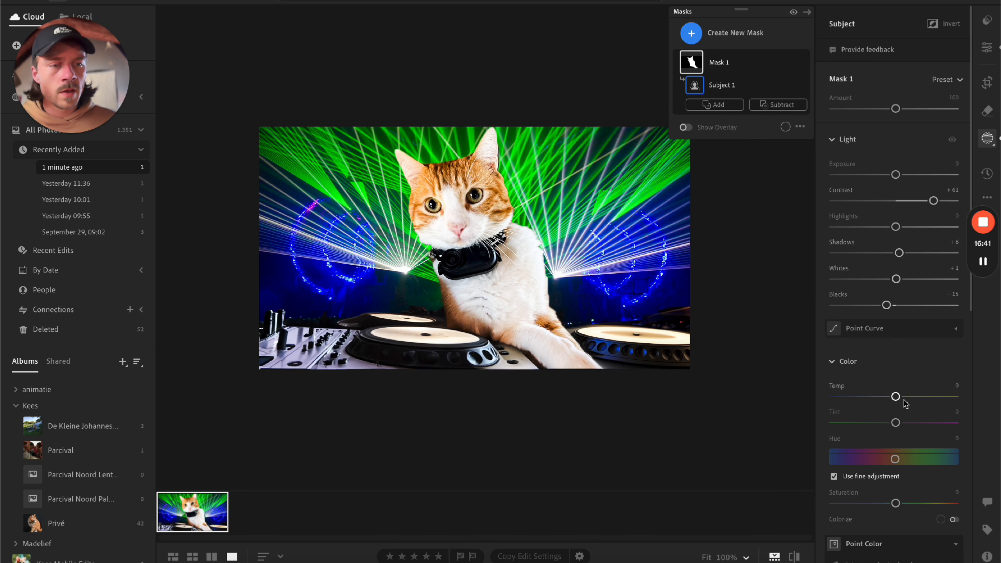
pyautogui.moveTo(904, 404); pyautogui.dragTo(903, 403)
pyautogui.click(948, 298)
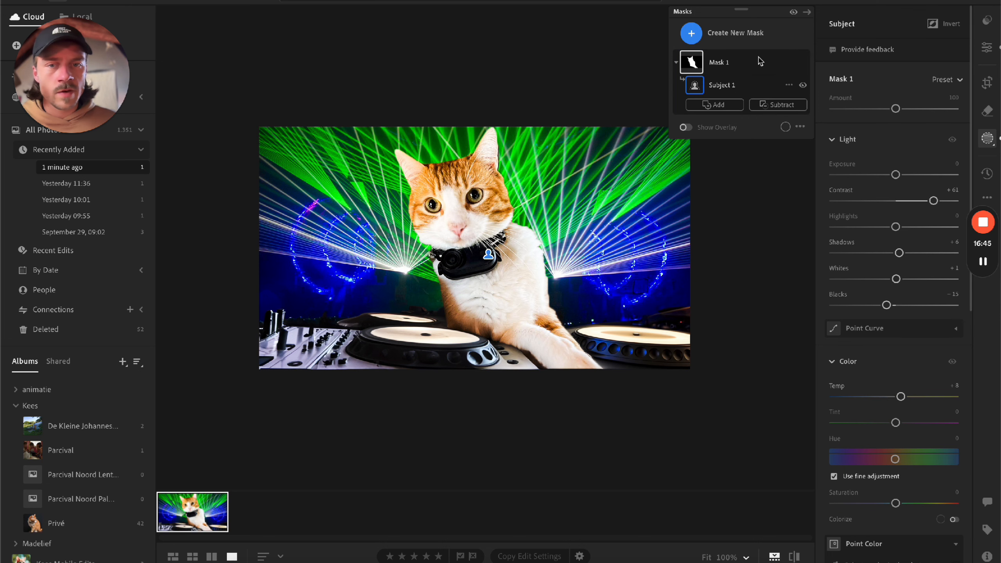
# Step: Create a Background mask and set its Exposure to -0.49 and Temp to -20
pyautogui.click(756, 35)
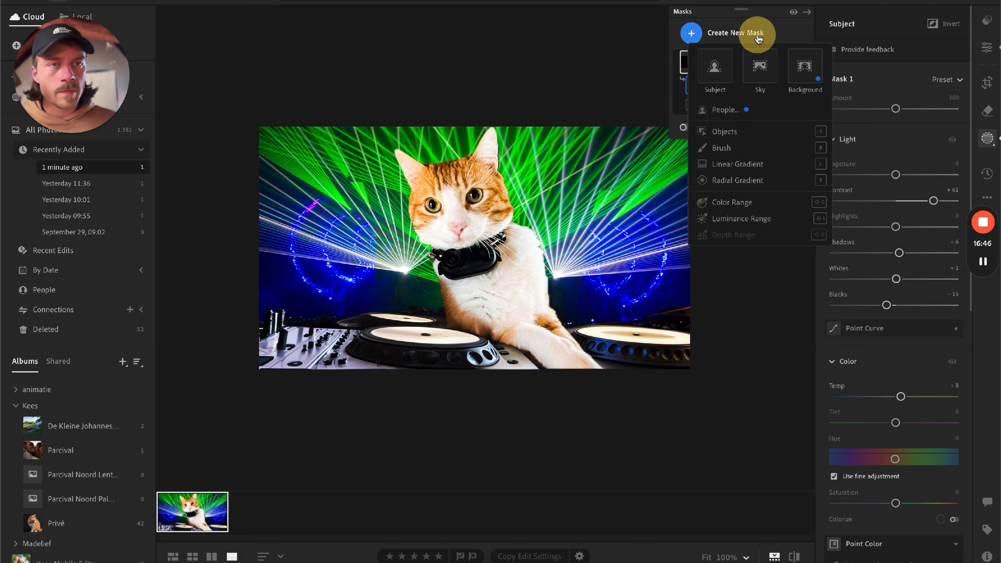
pyautogui.click(794, 73)
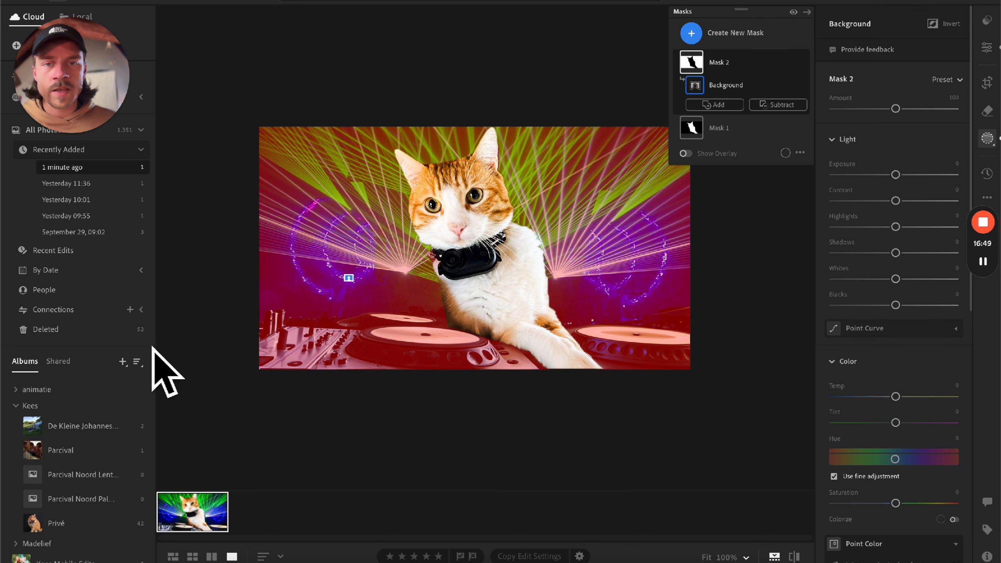
pyautogui.moveTo(895, 175); pyautogui.dragTo(890, 182)
pyautogui.moveTo(883, 397)
pyautogui.mouseDown()
pyautogui.moveTo(841, 402)
pyautogui.moveTo(884, 404)
pyautogui.mouseUp()
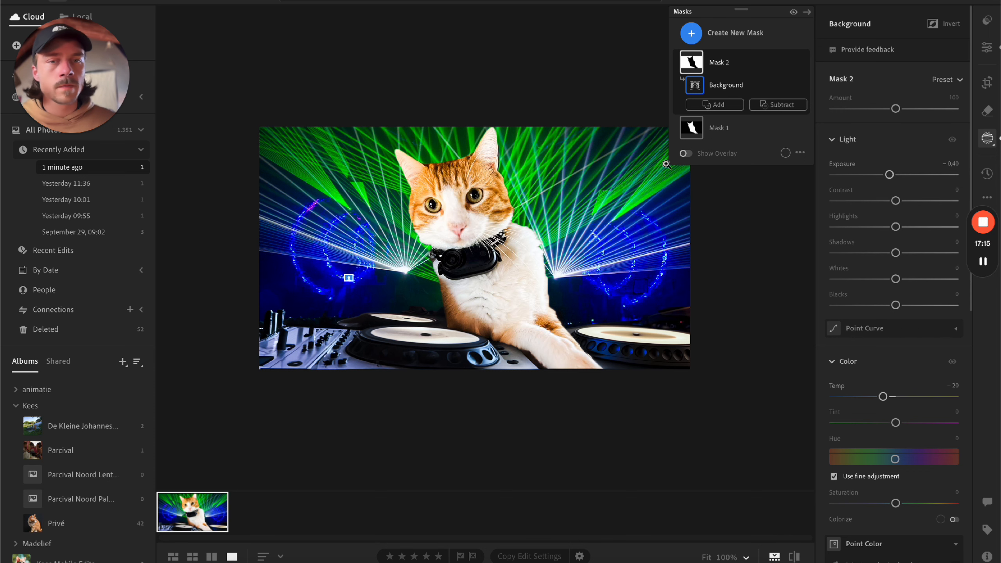
# Step: Warm the cat mask to Temp +18 and cool the background mask to Temp -35
pyautogui.click(745, 128)
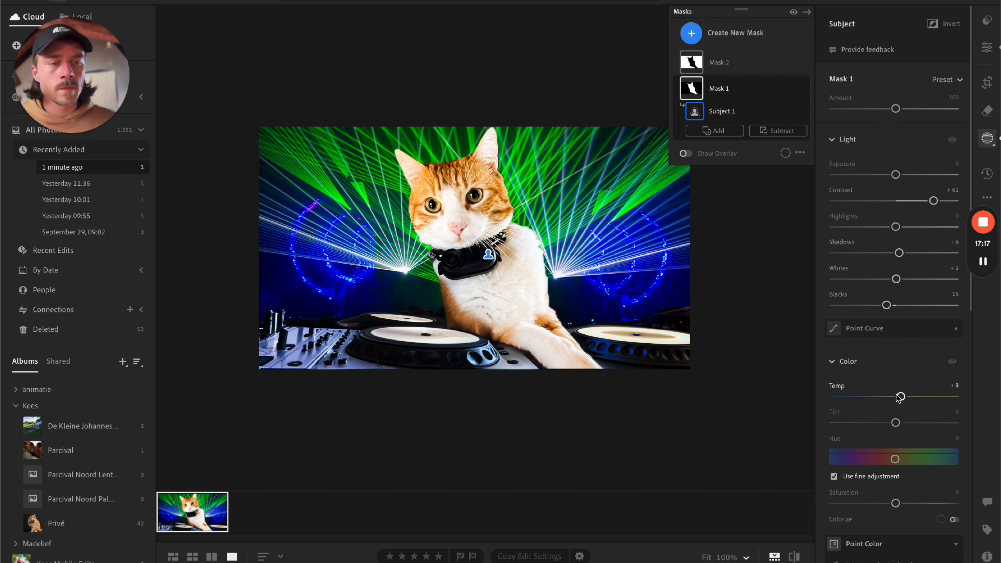
pyautogui.moveTo(897, 396); pyautogui.dragTo(907, 400)
pyautogui.click(727, 96)
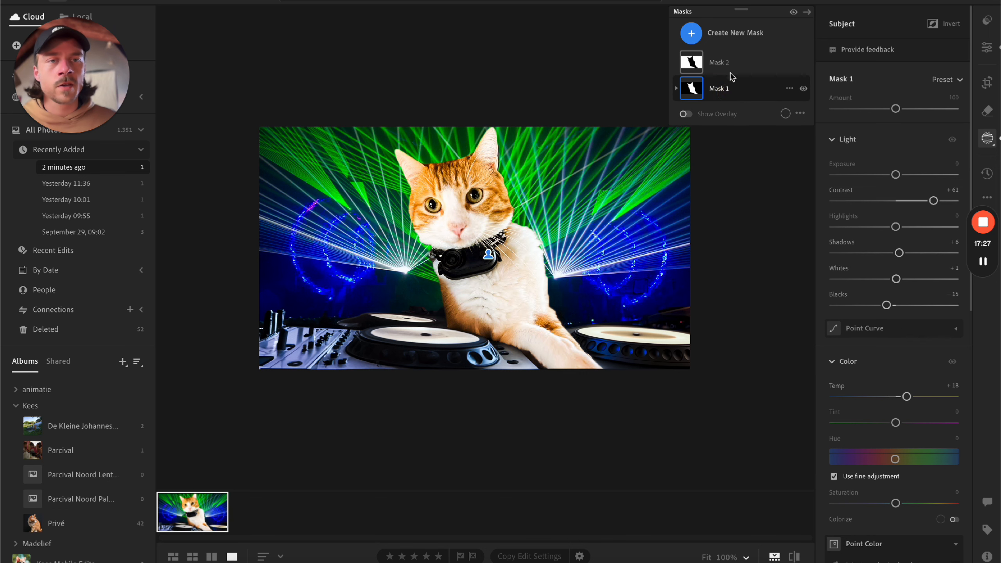
pyautogui.click(709, 63)
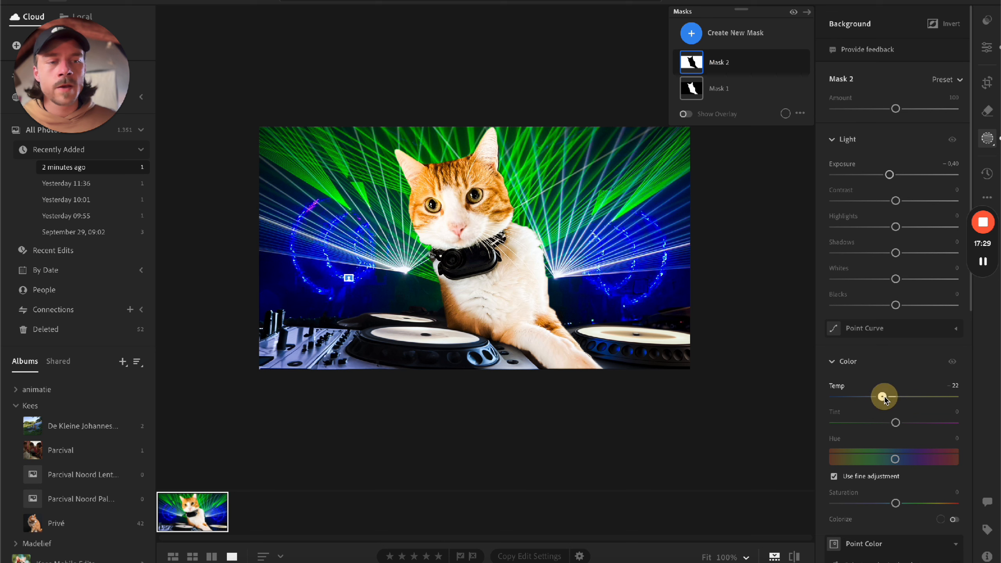
pyautogui.moveTo(884, 398); pyautogui.dragTo(878, 399)
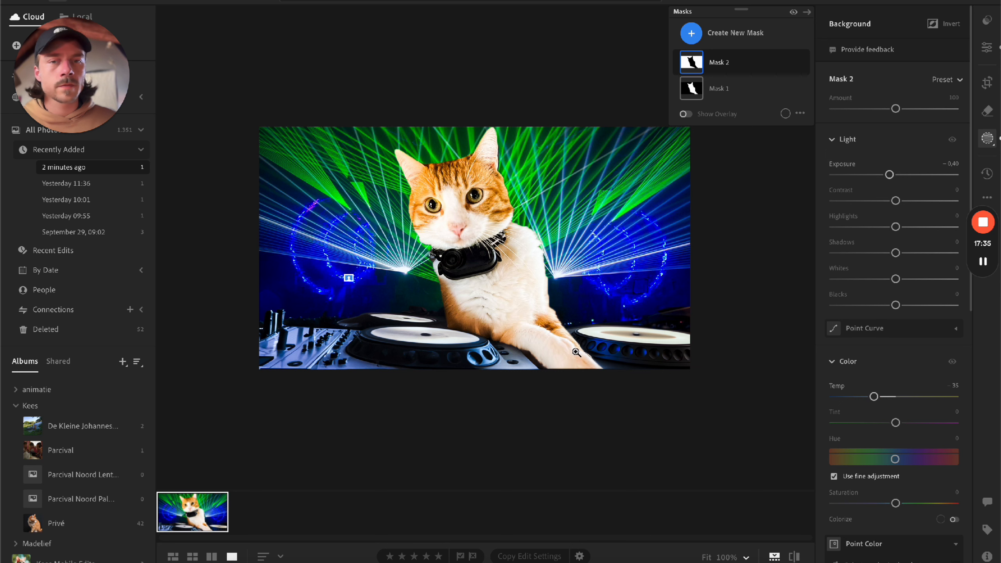
# Step: In the photo's global Color Mixer, set Orange to Hue -22, Saturation +9 and Luminance -7
pyautogui.click(988, 55)
pyautogui.scroll(-2, 927, 477)
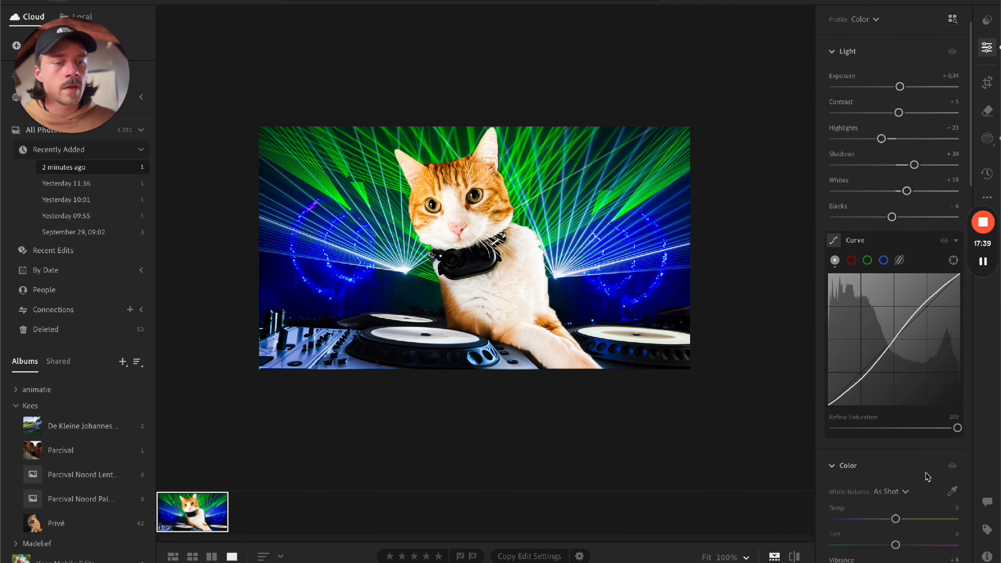
pyautogui.scroll(-5, 922, 454)
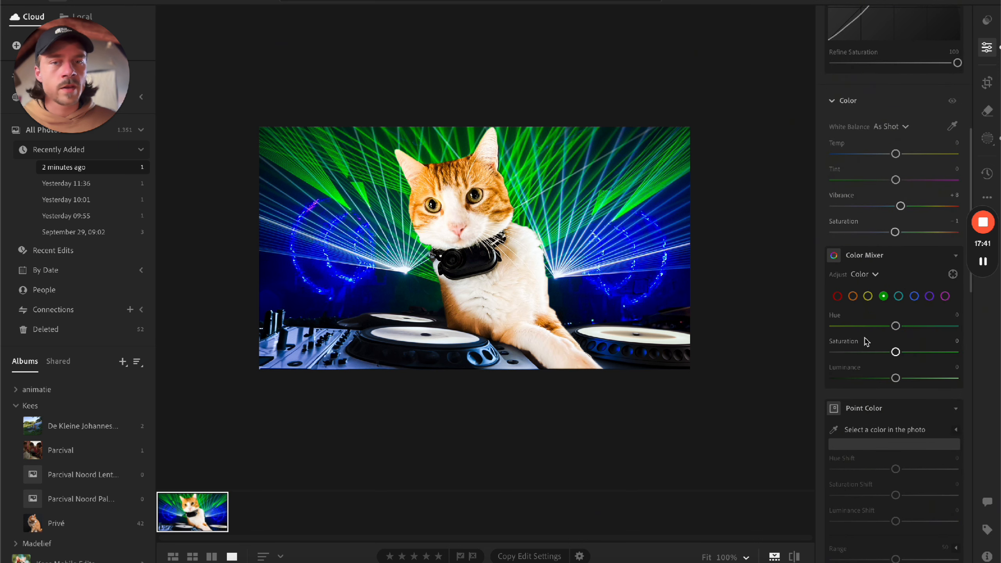
pyautogui.click(853, 296)
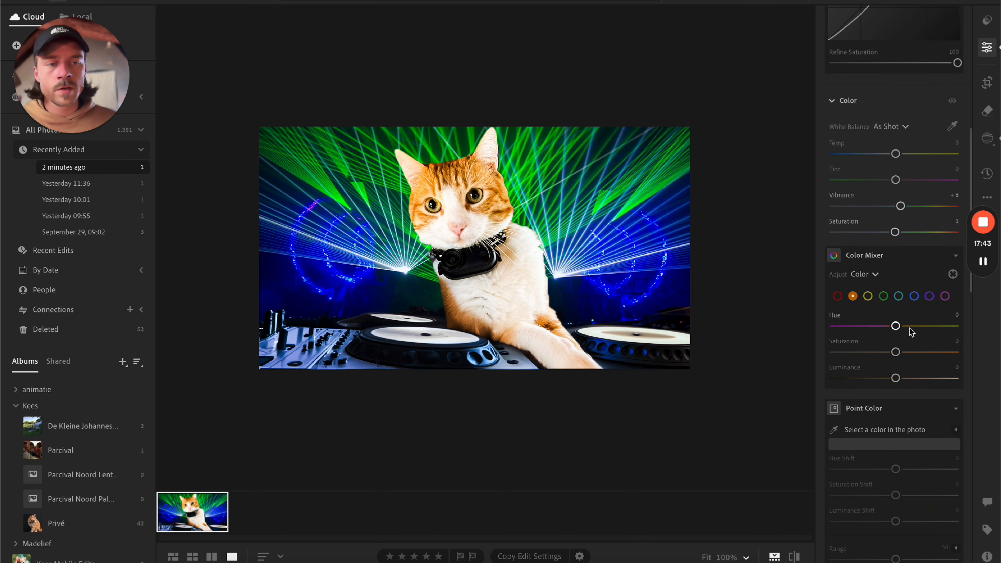
pyautogui.moveTo(908, 331); pyautogui.dragTo(897, 379)
# Step: Adjust the hue and luminance of the Yellow range in the Color Mixer
pyautogui.click(871, 296)
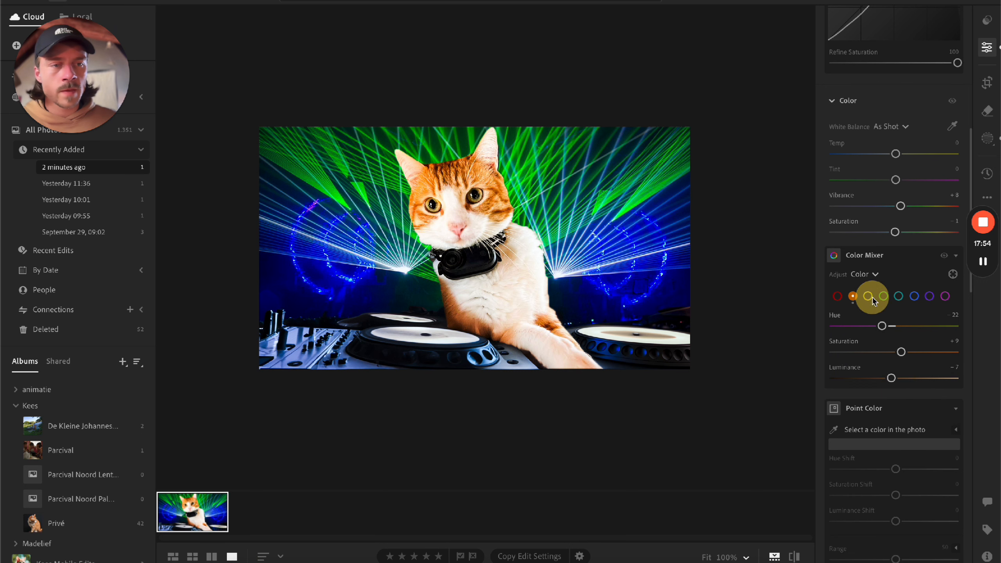
pyautogui.click(866, 294)
pyautogui.click(868, 296)
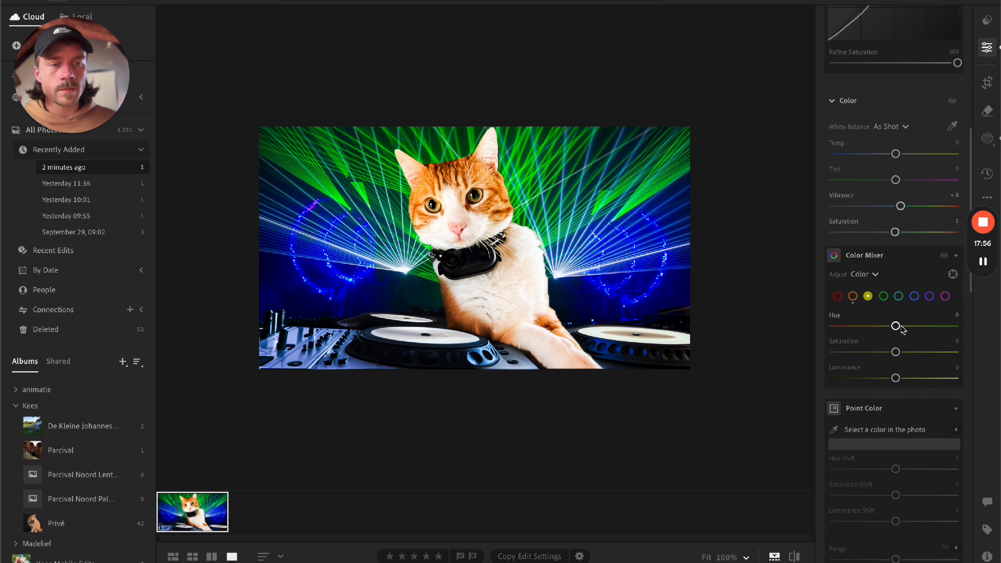
pyautogui.moveTo(896, 327); pyautogui.dragTo(884, 377)
# Step: Shift the Blue range toward cyan in the Color Mixer, and set Green to Hue +60 and Saturation +81
pyautogui.click(914, 296)
pyautogui.moveTo(896, 325); pyautogui.dragTo(946, 352)
pyautogui.click(884, 295)
pyautogui.click(892, 325)
# Step: Compare the colour-graded photo with the original several times
pyautogui.press('\\')
pyautogui.press('\\')
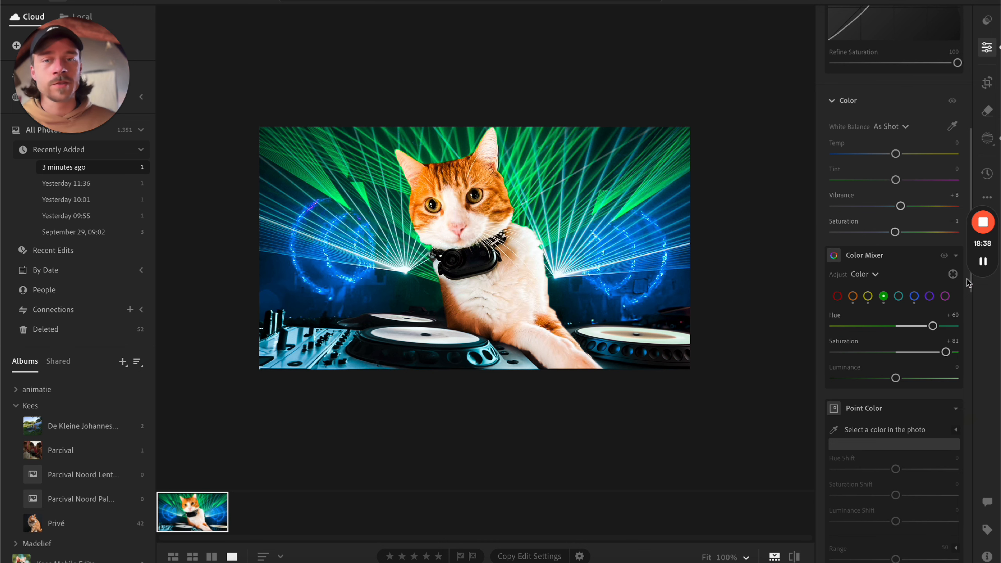
pyautogui.press('\\')
pyautogui.press('\\')
pyautogui.press('\\')
pyautogui.press('\\')
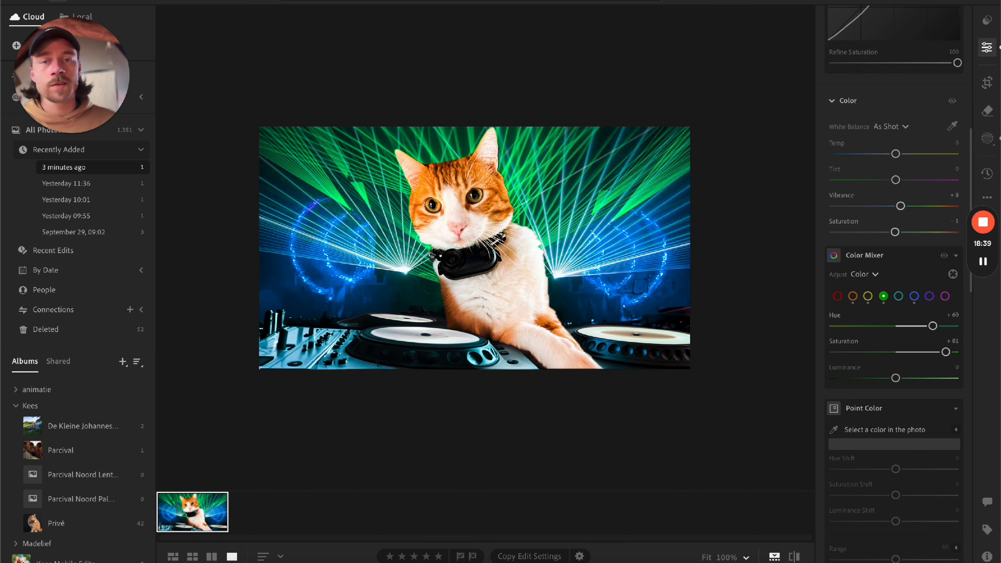
pyautogui.press('\\')
pyautogui.press('\\')
pyautogui.press('\\')
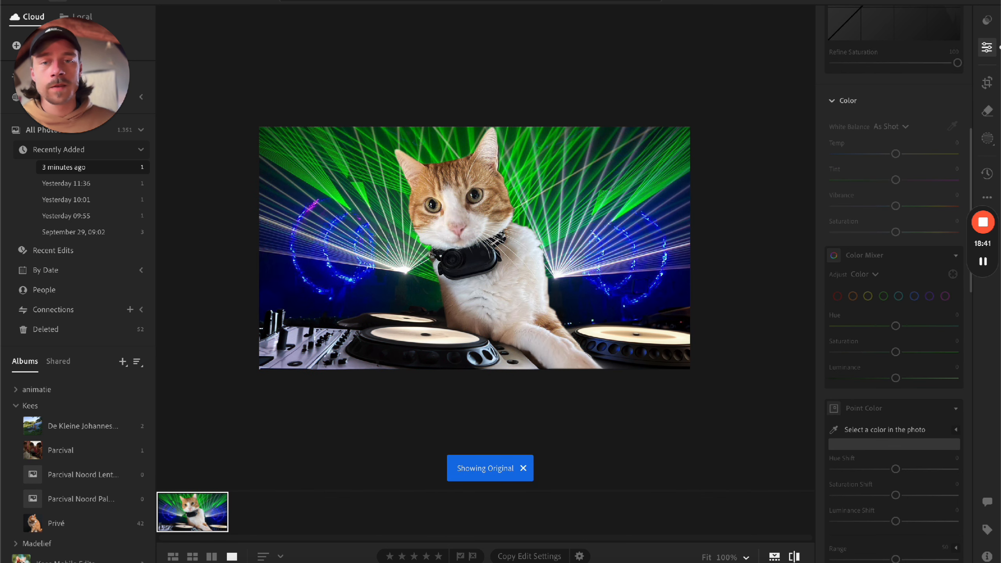
pyautogui.press('\\')
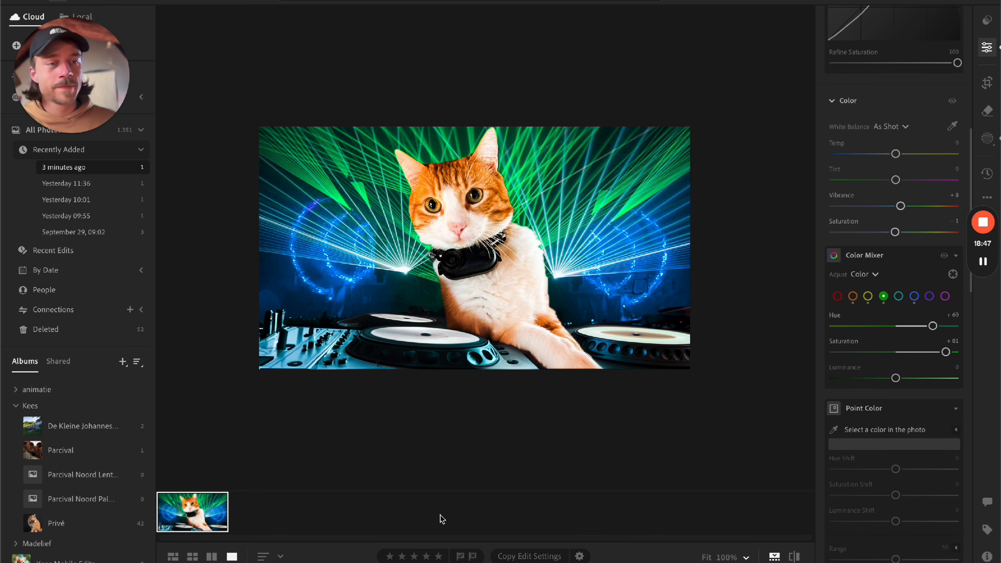
# Step: Set Green to Hue -51, Saturation +74 and Luminance +39, and Red to Hue +7, Saturation +14 and Luminance +40 in the Color Mixer
pyautogui.moveTo(970, 281); pyautogui.dragTo(863, 314)
pyautogui.click(946, 340)
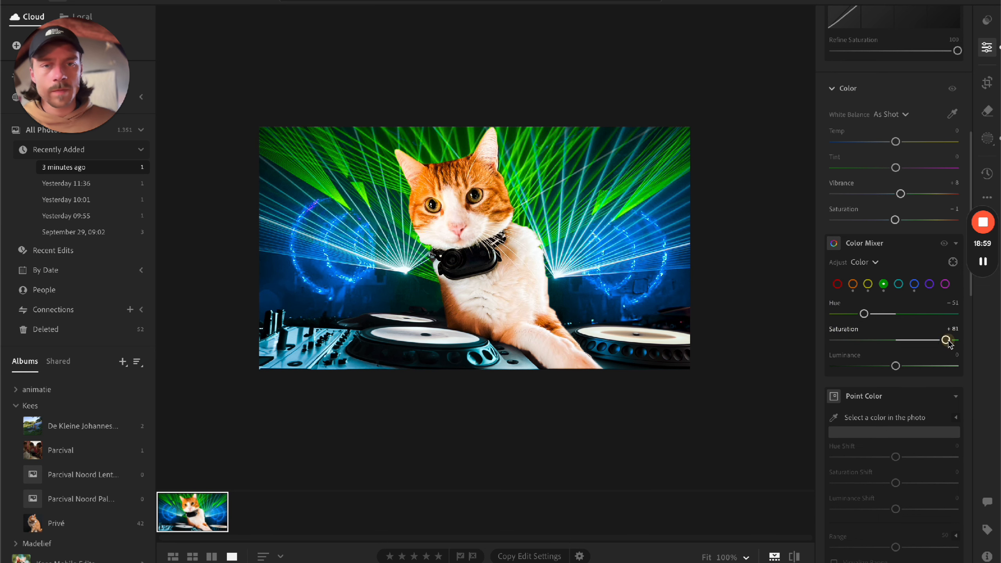
pyautogui.moveTo(947, 341)
pyautogui.mouseDown()
pyautogui.moveTo(904, 339)
pyautogui.moveTo(966, 339)
pyautogui.moveTo(862, 341)
pyautogui.moveTo(991, 337)
pyautogui.moveTo(941, 340)
pyautogui.mouseUp()
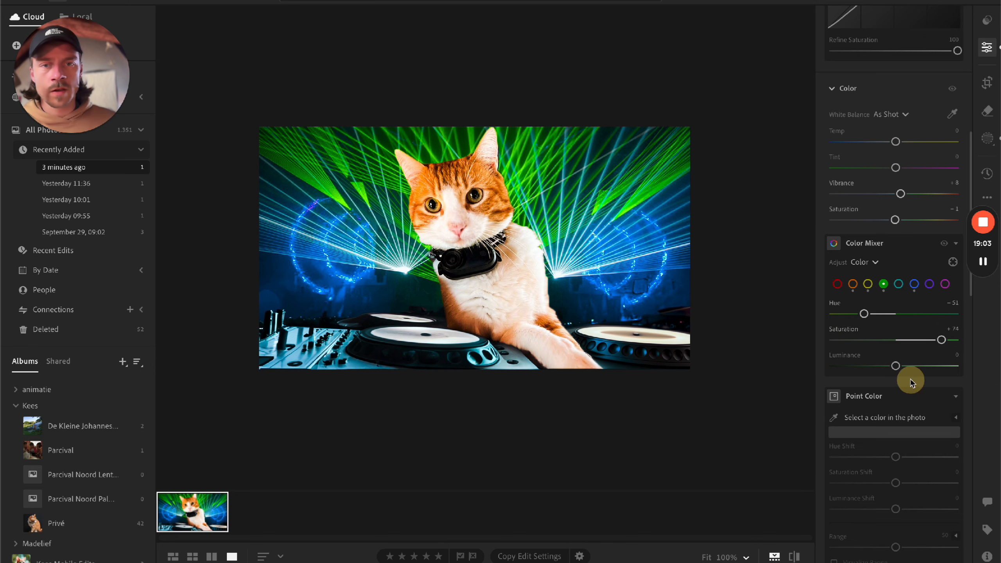
pyautogui.moveTo(893, 366); pyautogui.dragTo(920, 367)
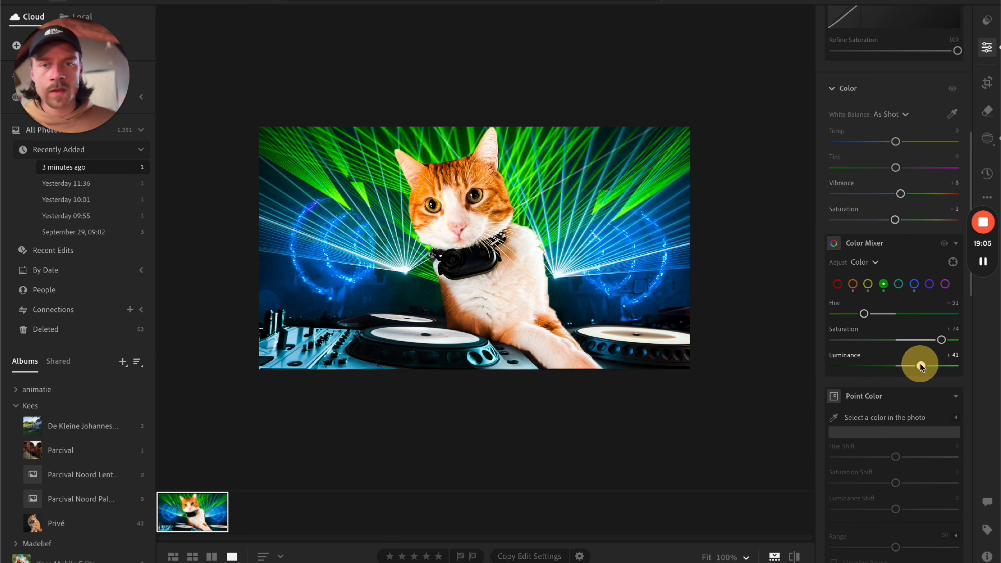
pyautogui.press('\\')
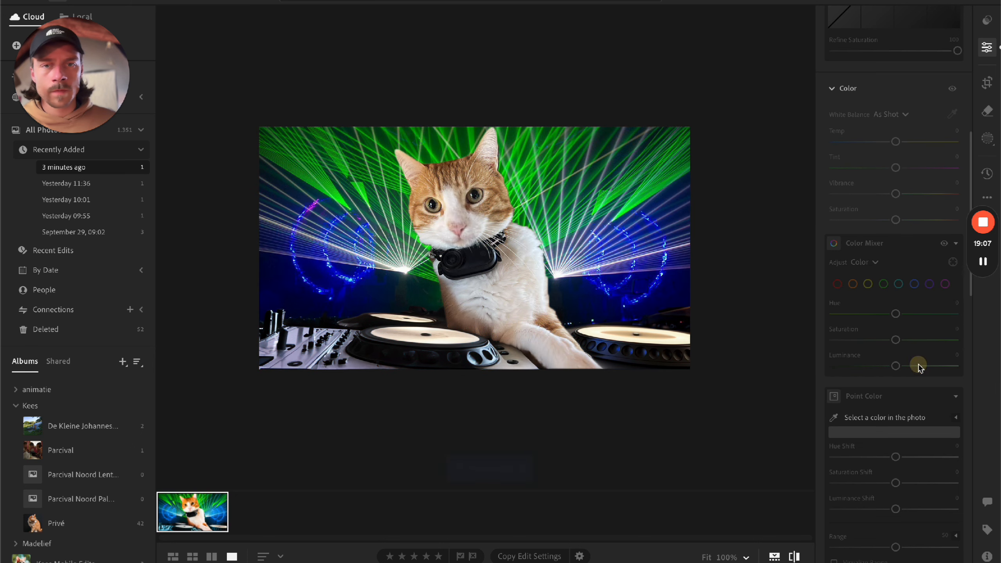
pyautogui.press('\\')
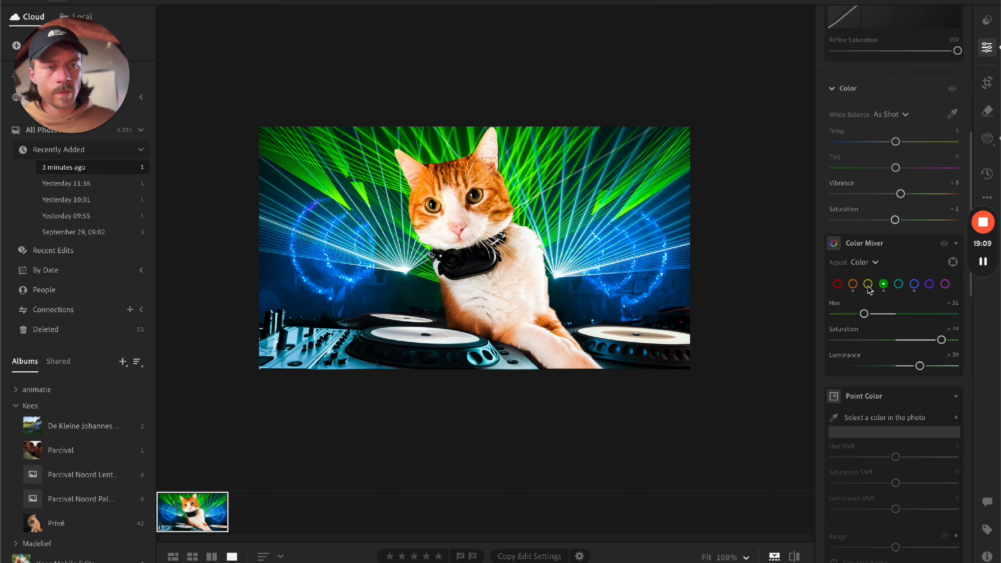
pyautogui.click(837, 285)
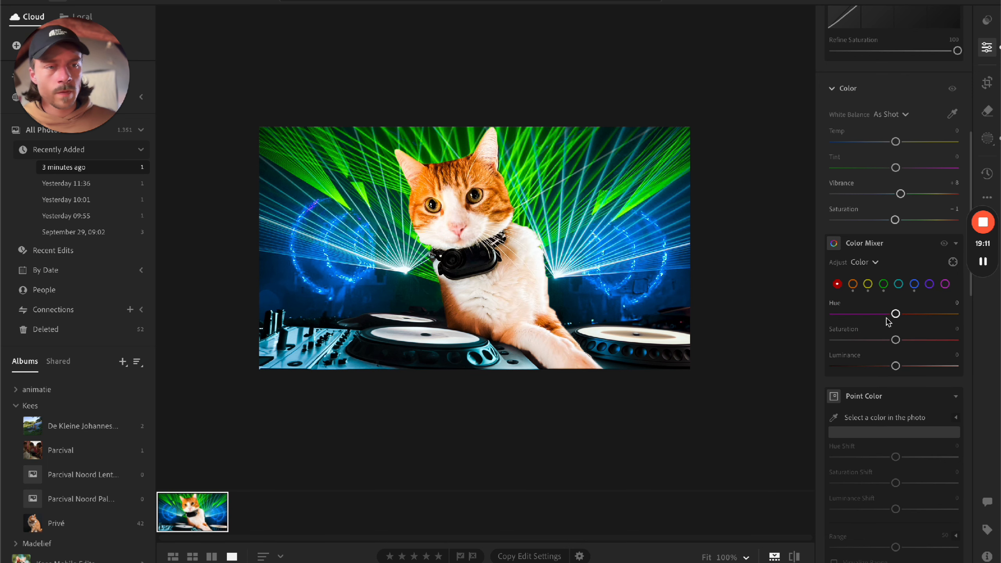
pyautogui.moveTo(895, 315); pyautogui.dragTo(921, 366)
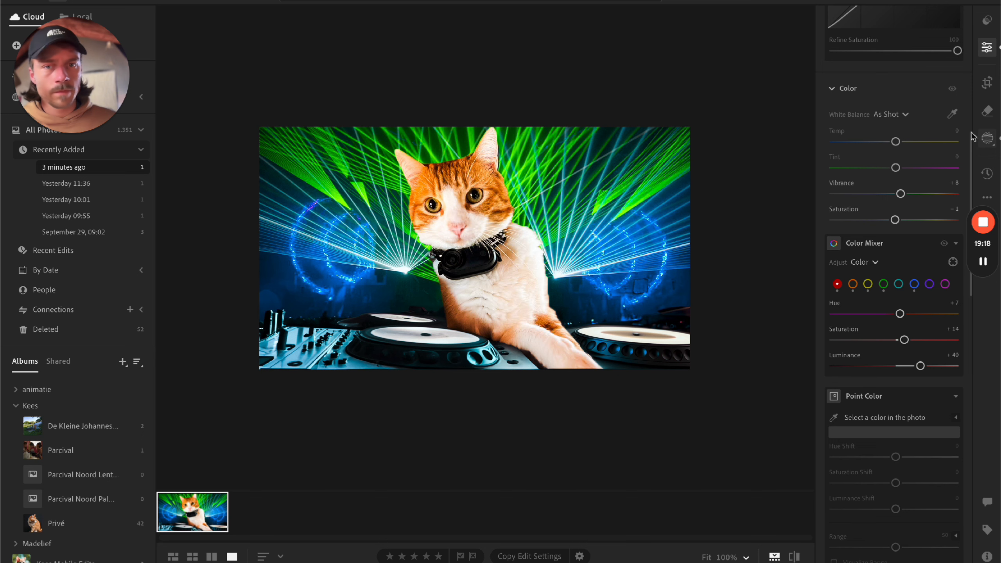
# Step: Create a Brush mask painted over the headphones around the cat's neck and set its Exposure to +1.40
pyautogui.click(988, 138)
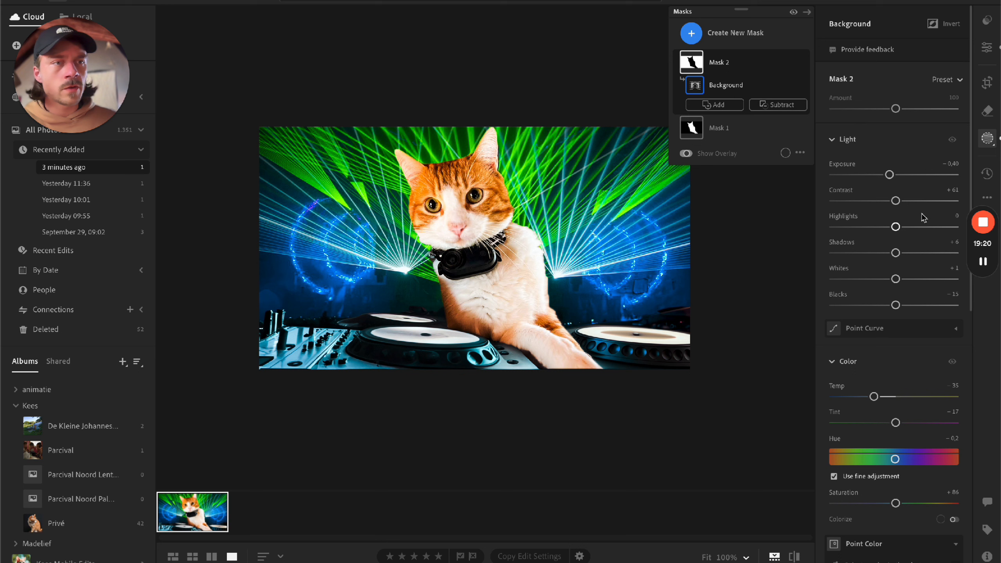
pyautogui.click(730, 45)
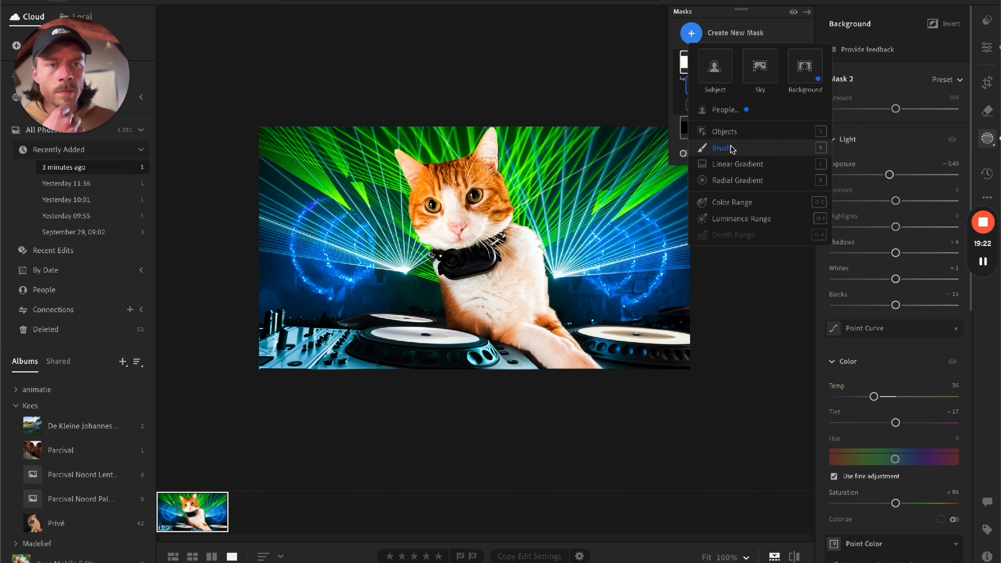
pyautogui.click(717, 148)
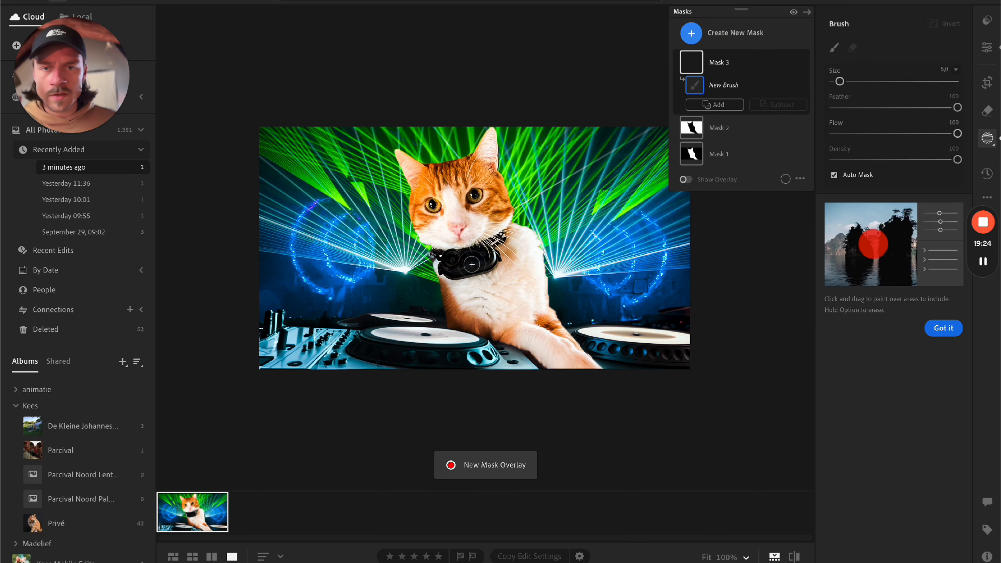
pyautogui.moveTo(479, 261)
pyautogui.mouseDown()
pyautogui.moveTo(458, 262)
pyautogui.moveTo(491, 254)
pyautogui.moveTo(449, 262)
pyautogui.moveTo(481, 262)
pyautogui.mouseUp()
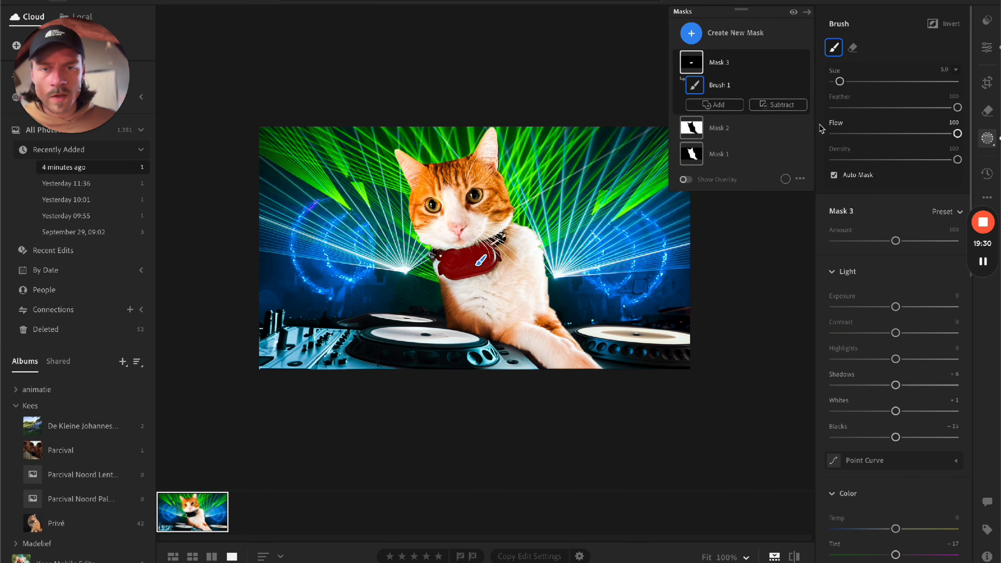
pyautogui.moveTo(896, 307); pyautogui.dragTo(916, 308)
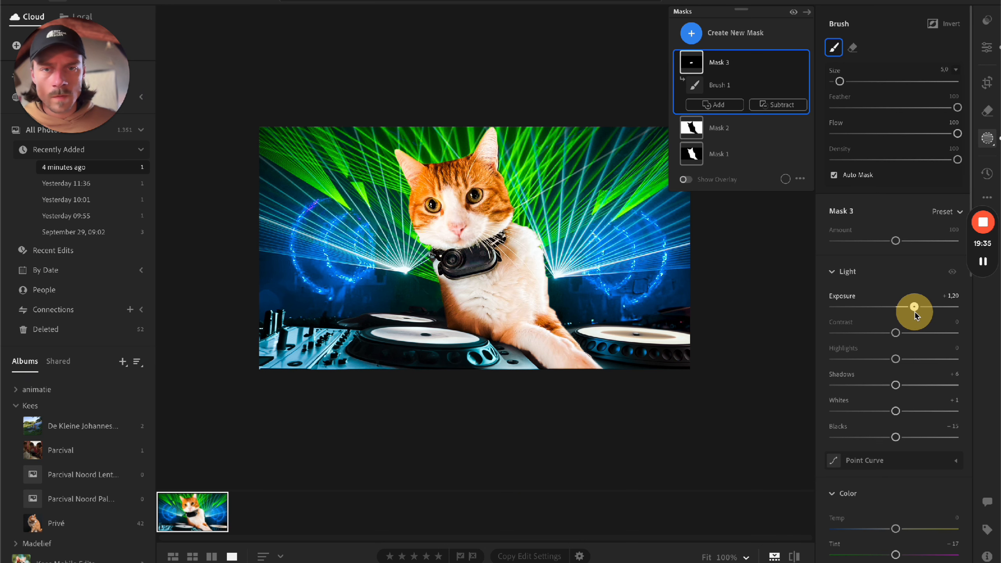
pyautogui.moveTo(914, 311); pyautogui.dragTo(917, 313)
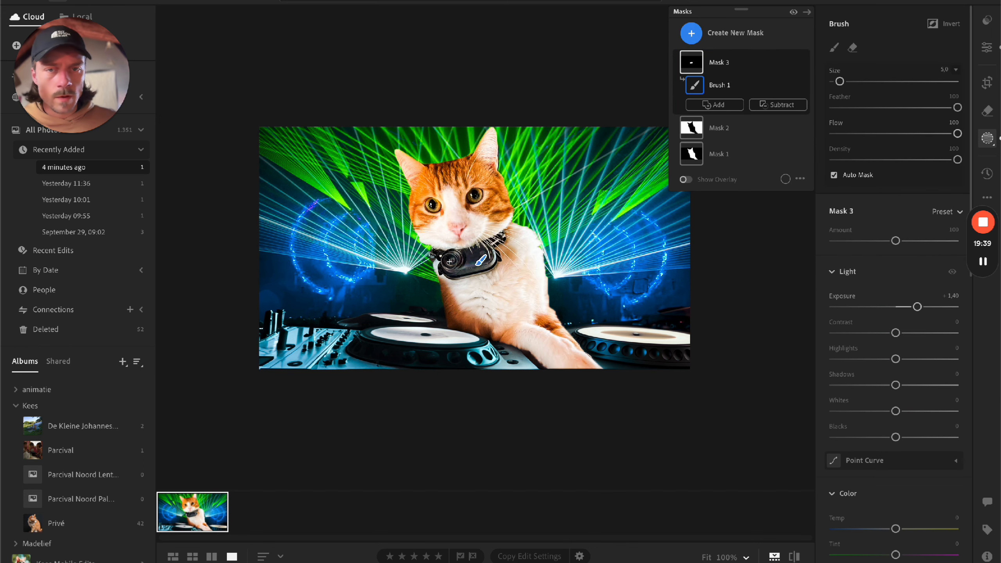
pyautogui.scroll(-2, 895, 355)
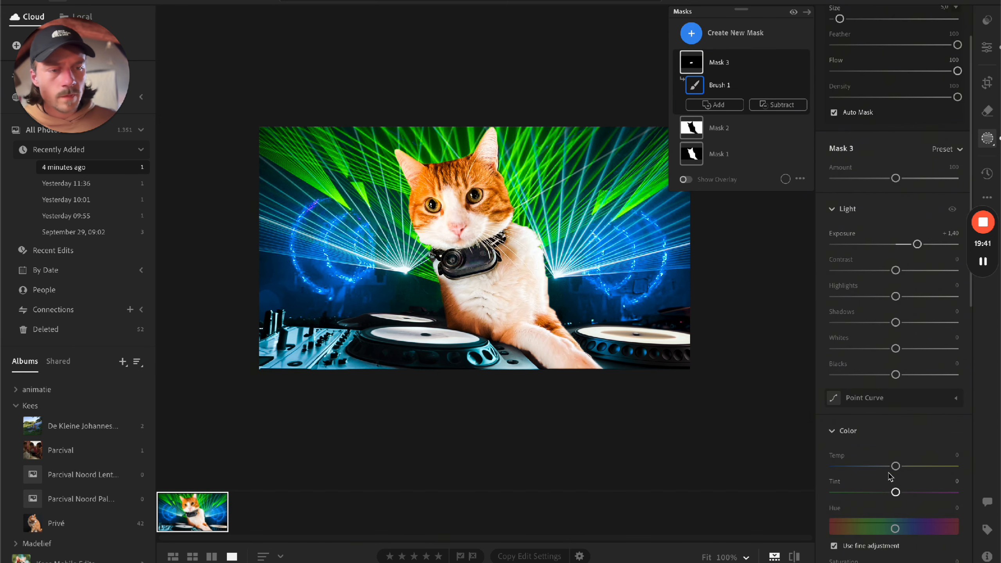
pyautogui.moveTo(895, 466)
pyautogui.mouseDown()
pyautogui.moveTo(922, 465)
pyautogui.moveTo(853, 471)
pyautogui.moveTo(906, 465)
pyautogui.mouseUp()
pyautogui.doubleClick(906, 465)
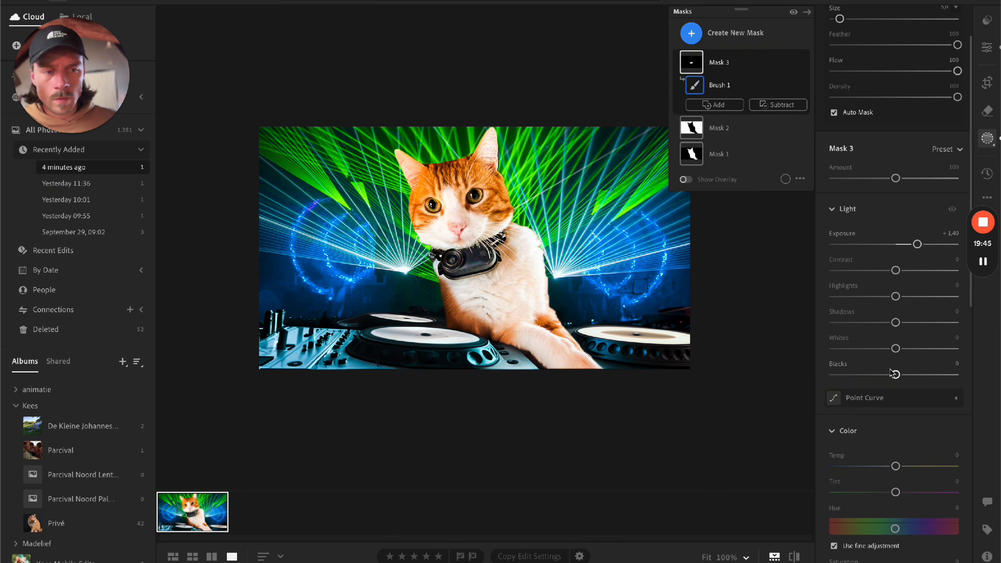
pyautogui.scroll(-2, 893, 373)
pyautogui.scroll(4, 892, 371)
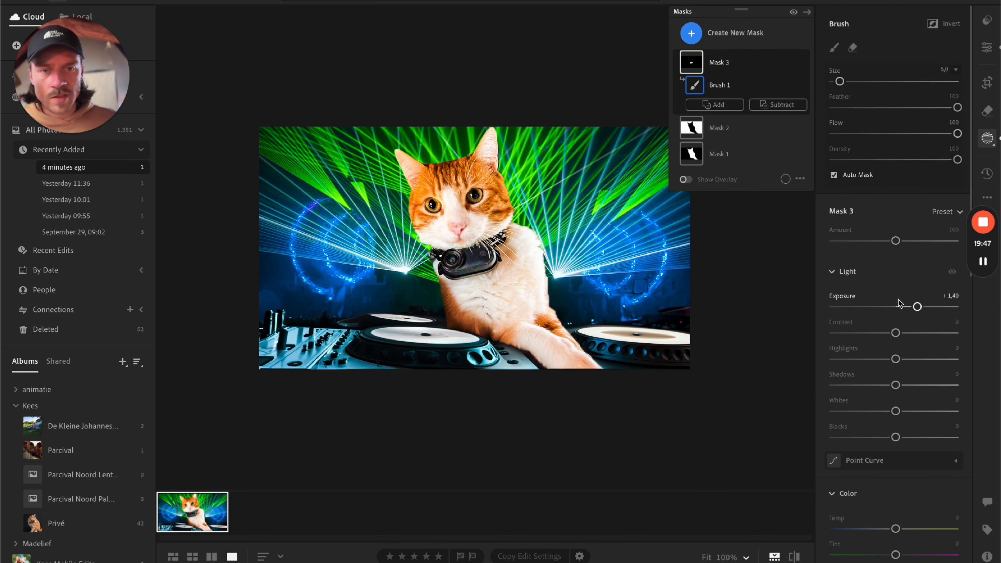
pyautogui.scroll(-5, 895, 303)
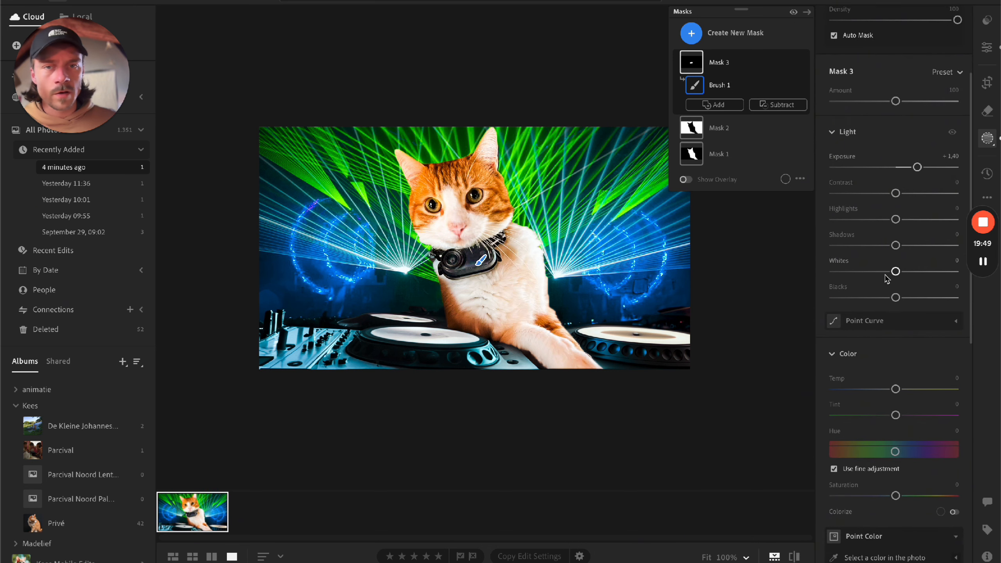
pyautogui.scroll(-10, 914, 314)
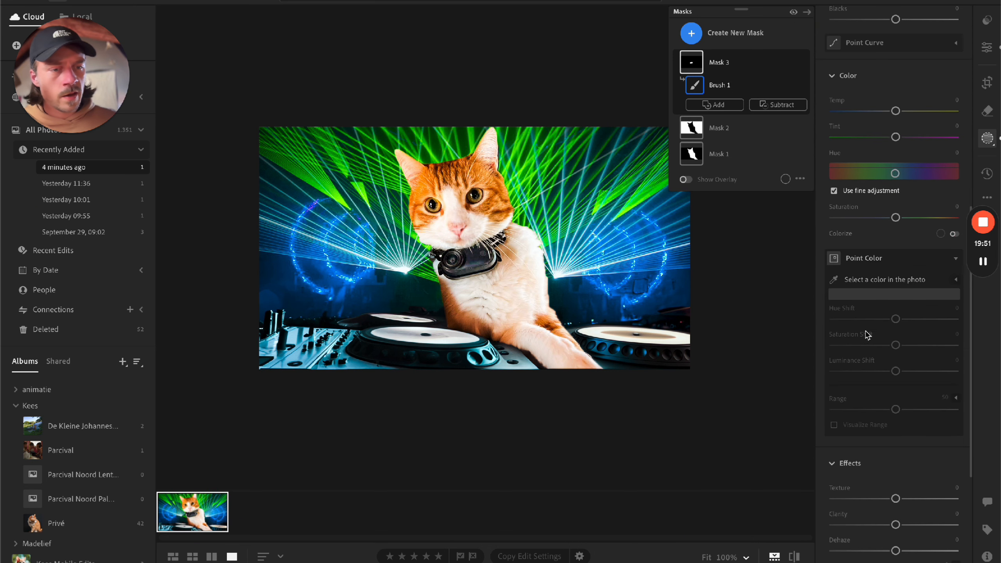
pyautogui.scroll(-4, 866, 334)
pyautogui.moveTo(882, 429); pyautogui.dragTo(860, 432)
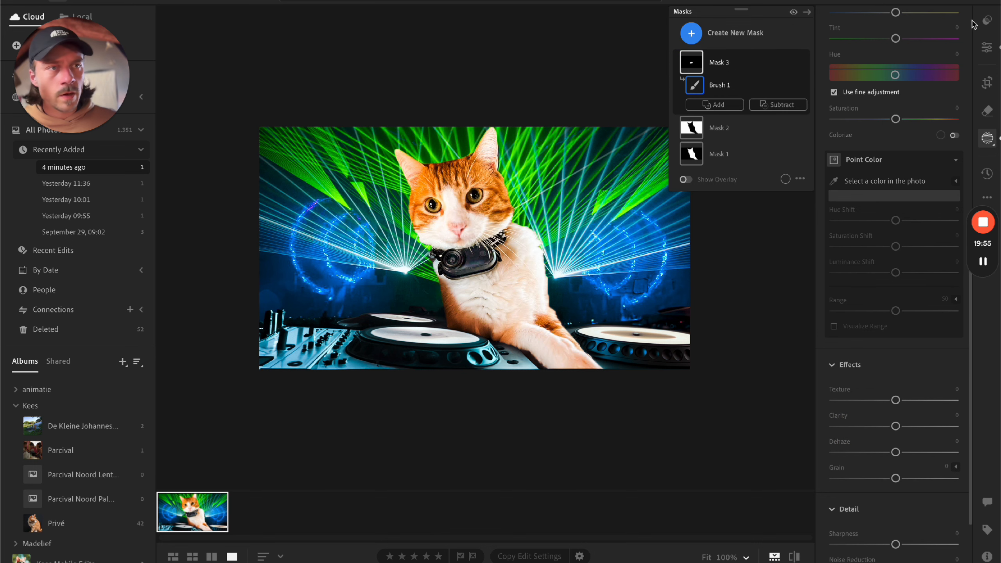
# Step: Color grade the whole photo by tinting the shadows slightly blue and the midtones and highlights orange, and compare it with the original
pyautogui.click(987, 48)
pyautogui.scroll(-20, 871, 390)
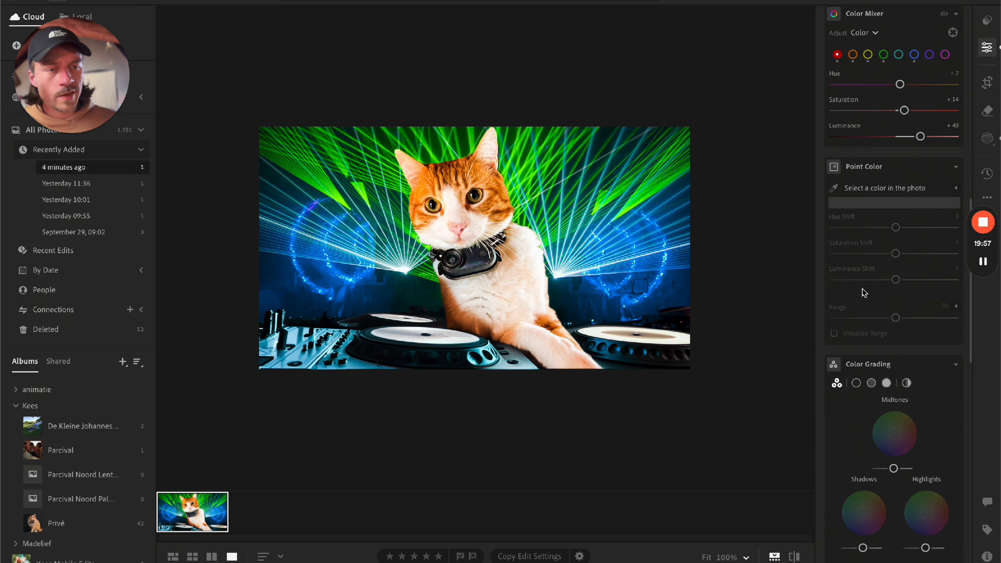
pyautogui.scroll(-1, 860, 305)
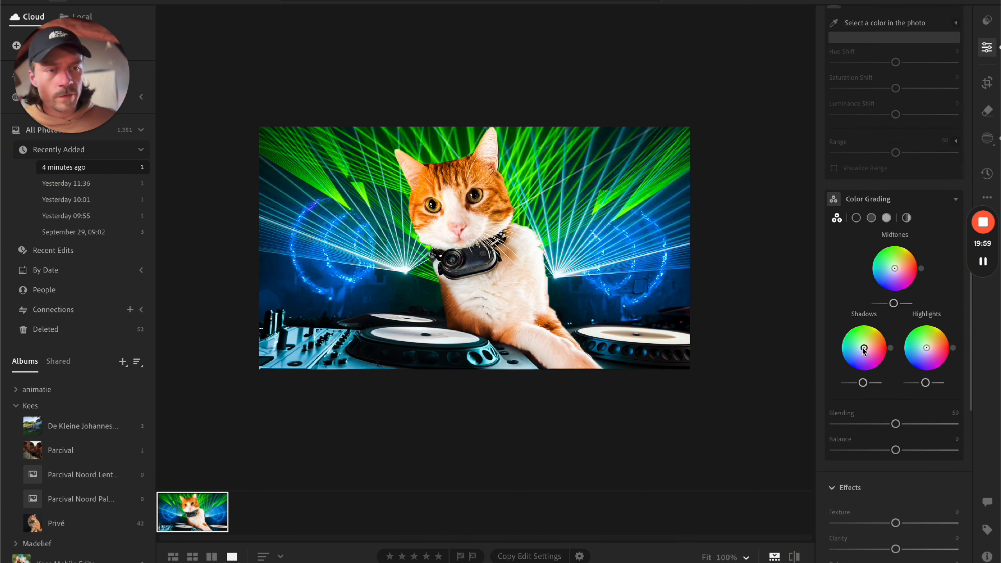
pyautogui.moveTo(863, 352); pyautogui.dragTo(863, 355)
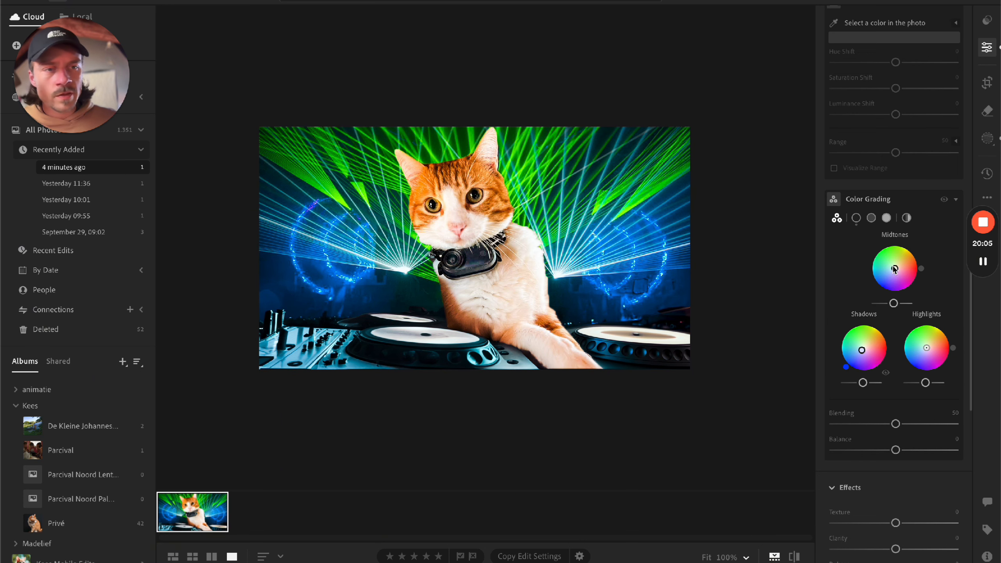
pyautogui.moveTo(895, 270)
pyautogui.mouseDown()
pyautogui.moveTo(894, 256)
pyautogui.moveTo(899, 264)
pyautogui.mouseUp()
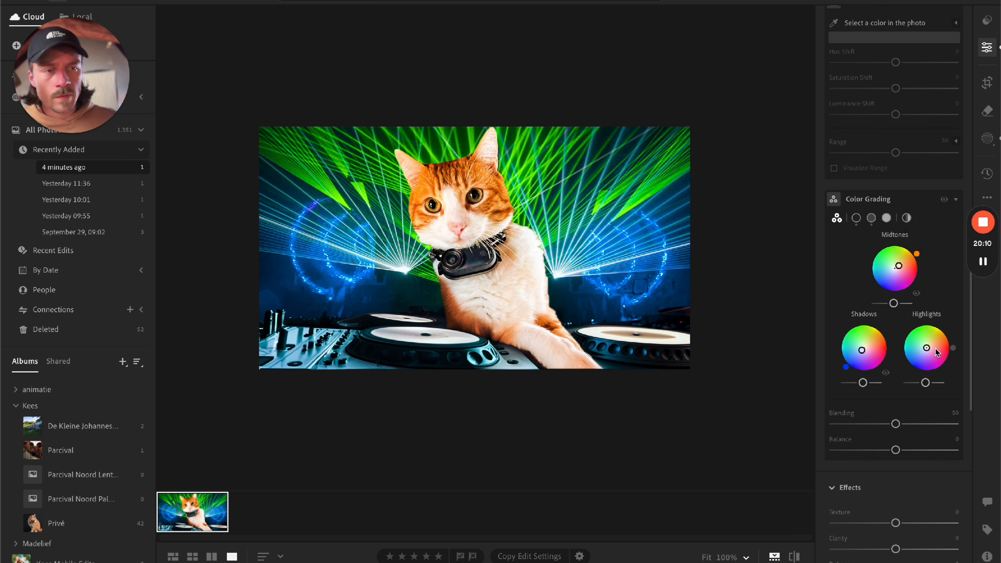
pyautogui.moveTo(929, 351); pyautogui.dragTo(934, 347)
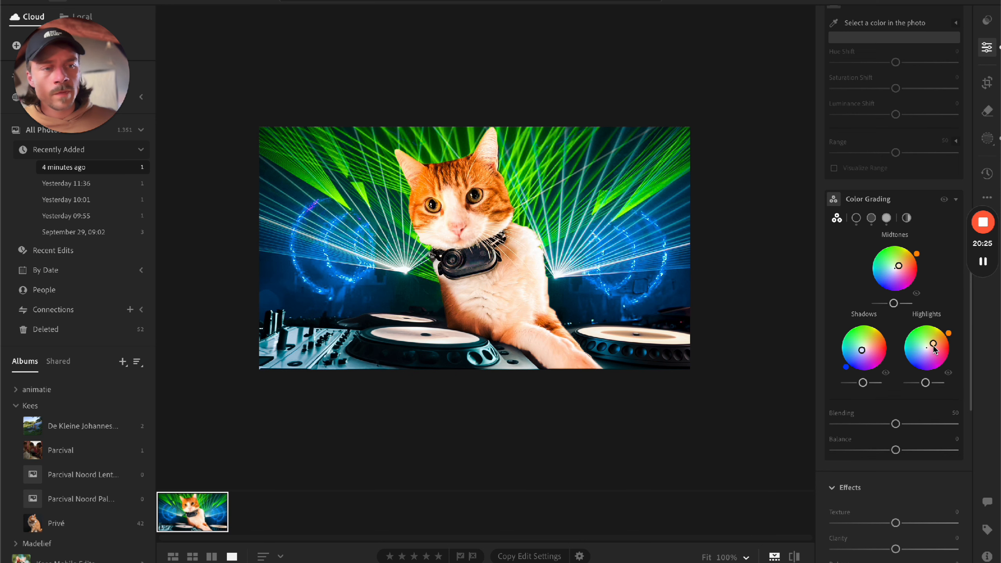
pyautogui.moveTo(932, 345)
pyautogui.mouseDown()
pyautogui.moveTo(946, 338)
pyautogui.moveTo(935, 344)
pyautogui.mouseUp()
pyautogui.press('\\')
pyautogui.press('\\')
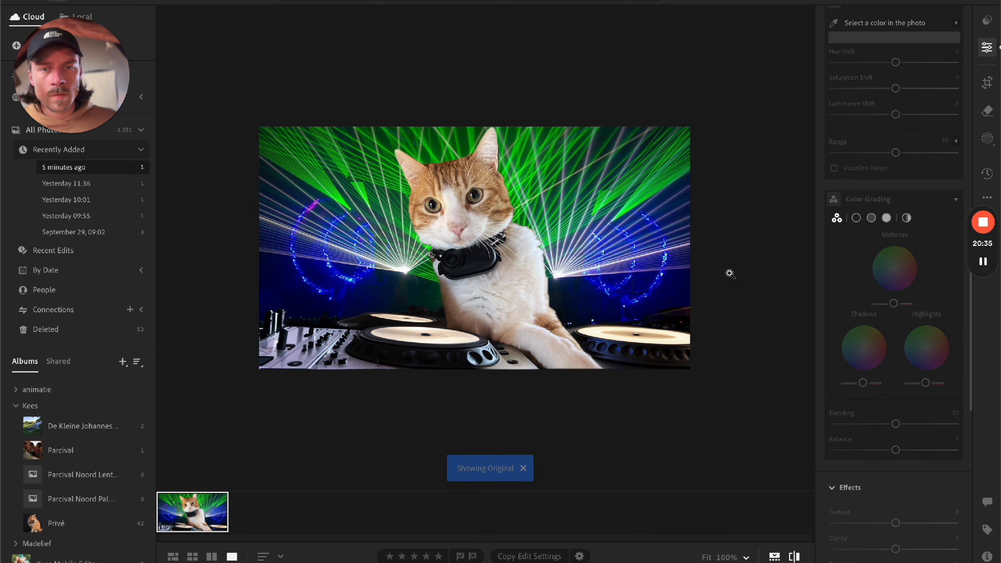
pyautogui.scroll(-3, 866, 316)
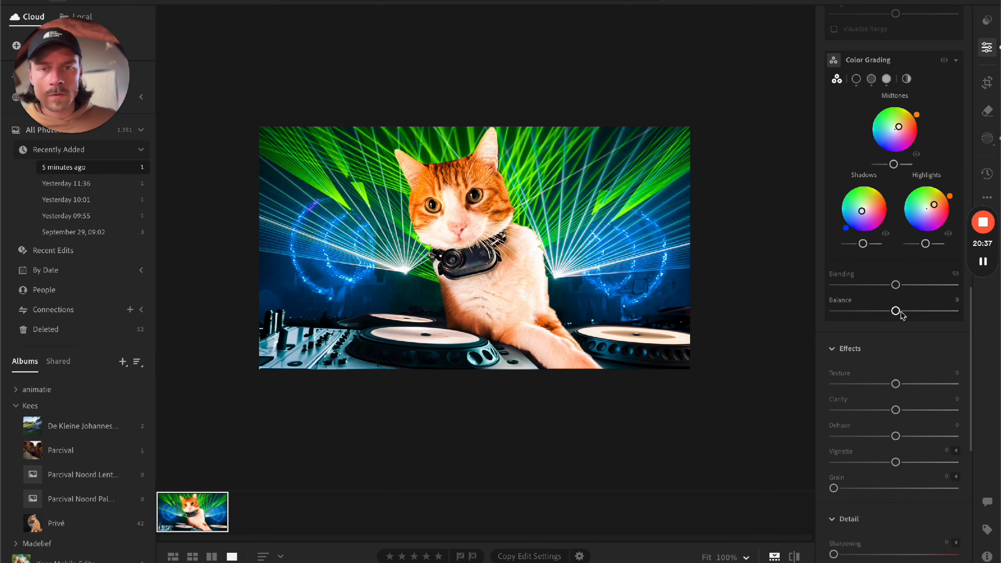
# Step: Try Texture +20 and a lower Clarity on the whole photo, and reset both effects
pyautogui.scroll(-2, 901, 314)
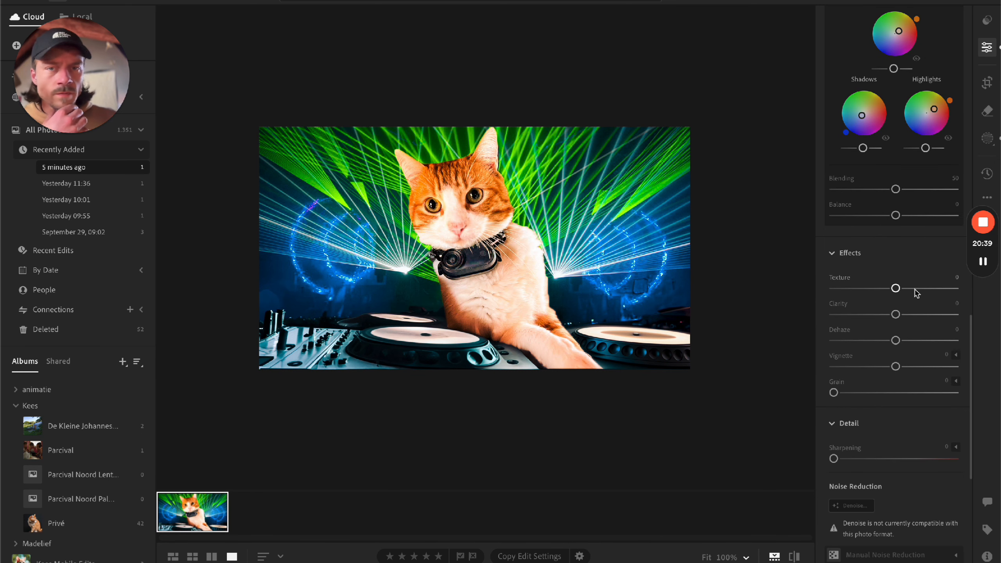
pyautogui.moveTo(903, 289)
pyautogui.mouseDown()
pyautogui.moveTo(871, 291)
pyautogui.moveTo(919, 291)
pyautogui.moveTo(908, 294)
pyautogui.mouseUp()
pyautogui.moveTo(895, 315); pyautogui.dragTo(886, 316)
pyautogui.doubleClick(887, 316)
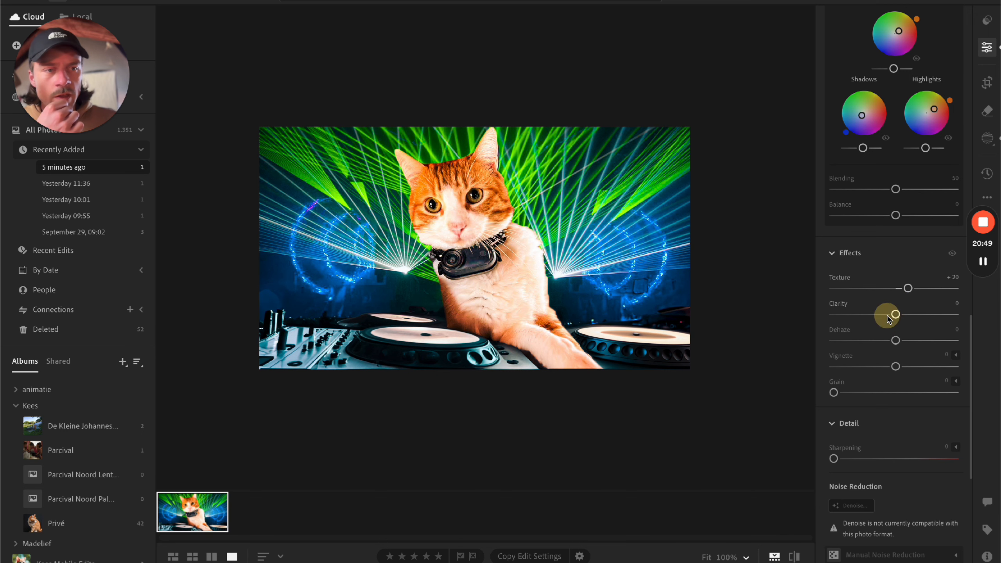
pyautogui.doubleClick(907, 288)
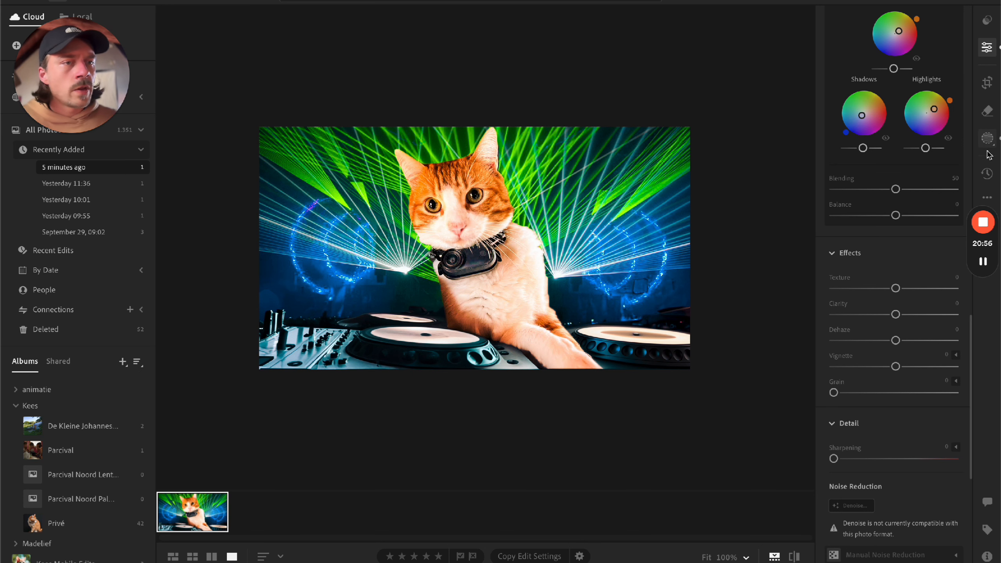
# Step: Apply Lens Blur to the photo with Blur Amount 72 and extend the focus range slightly towards the far end
pyautogui.moveTo(995, 253); pyautogui.dragTo(996, 325)
pyautogui.scroll(-6, 909, 351)
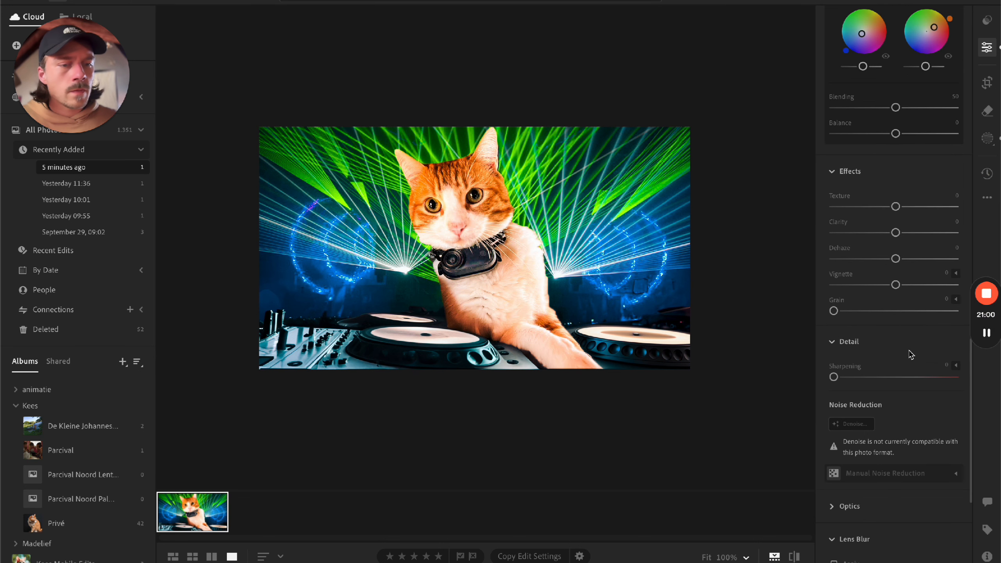
pyautogui.scroll(-2, 873, 334)
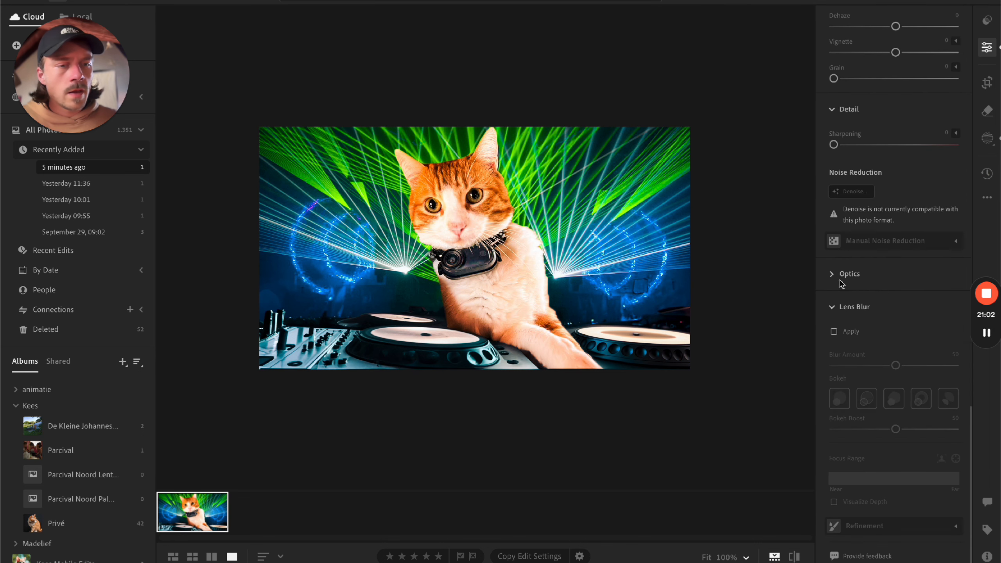
pyautogui.click(834, 332)
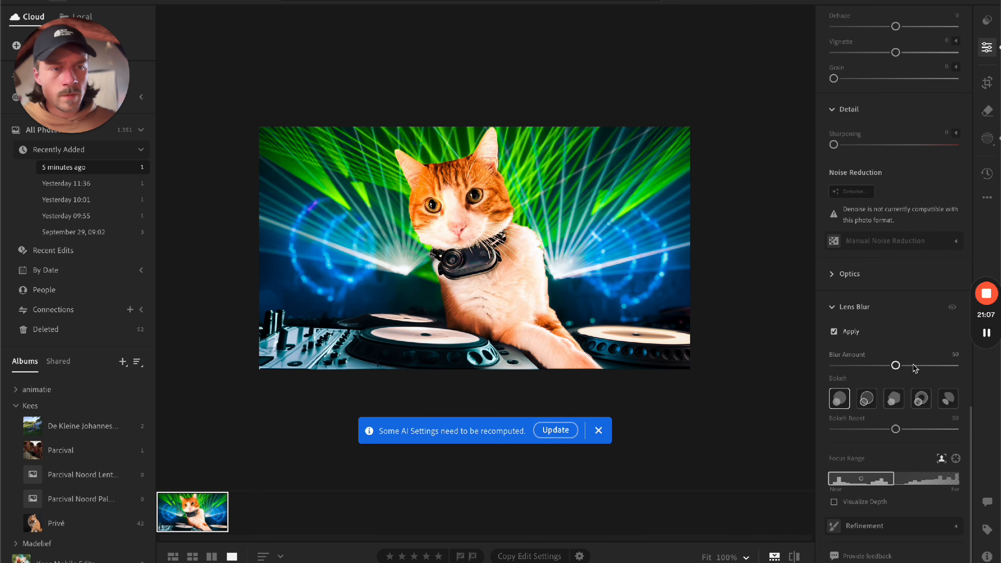
pyautogui.moveTo(915, 367)
pyautogui.mouseDown()
pyautogui.moveTo(999, 365)
pyautogui.moveTo(896, 365)
pyautogui.moveTo(999, 365)
pyautogui.moveTo(915, 375)
pyautogui.mouseUp()
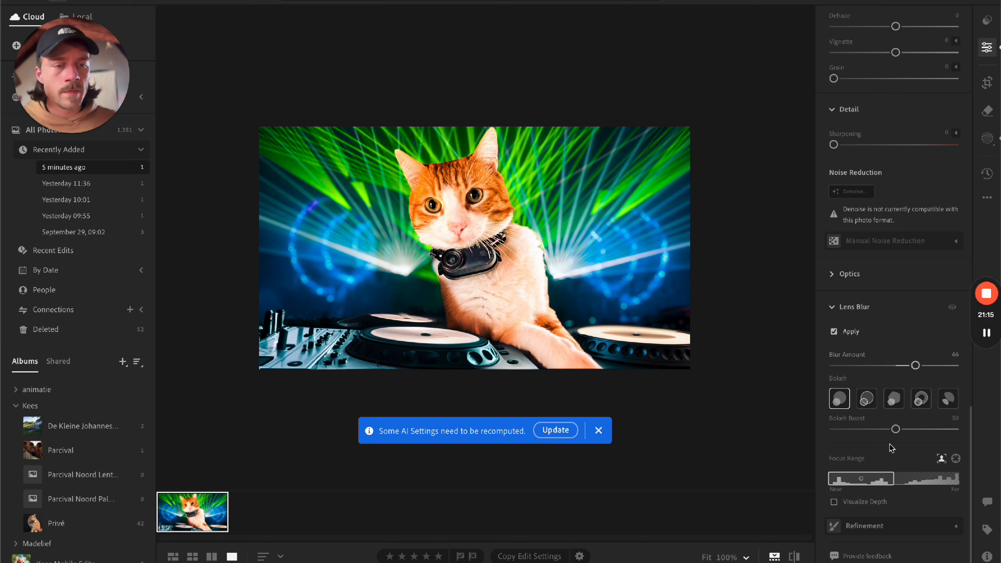
pyautogui.moveTo(910, 481)
pyautogui.mouseDown()
pyautogui.moveTo(974, 477)
pyautogui.moveTo(844, 480)
pyautogui.moveTo(905, 478)
pyautogui.moveTo(857, 477)
pyautogui.moveTo(919, 481)
pyautogui.moveTo(827, 487)
pyautogui.moveTo(1000, 484)
pyautogui.moveTo(863, 478)
pyautogui.moveTo(925, 475)
pyautogui.moveTo(912, 478)
pyautogui.mouseUp()
pyautogui.moveTo(915, 365); pyautogui.dragTo(923, 369)
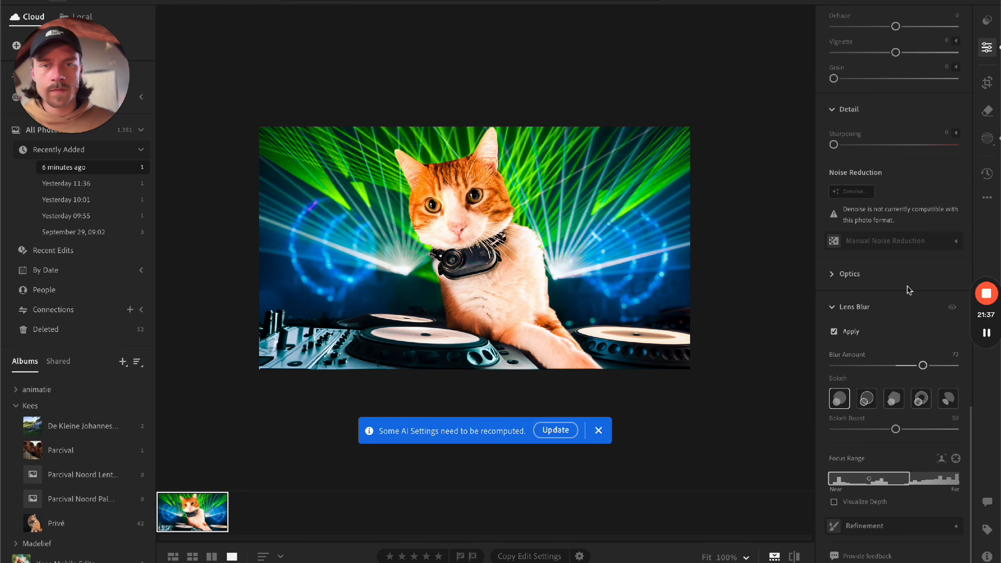
# Step: Set Texture to +37 and Sharpness to +47 on the cat's subject mask, Mask 1
pyautogui.click(988, 138)
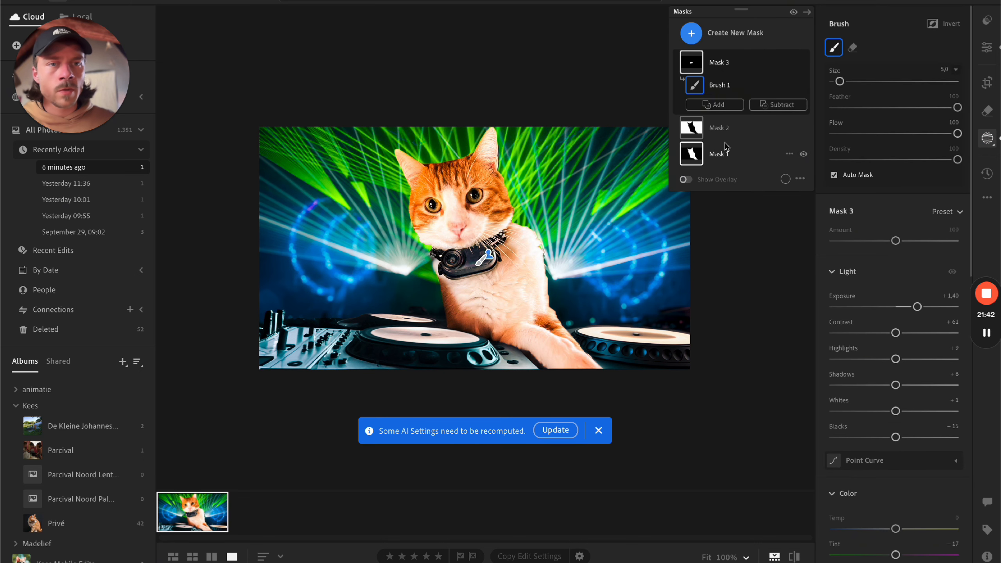
pyautogui.click(725, 146)
pyautogui.scroll(-2, 874, 326)
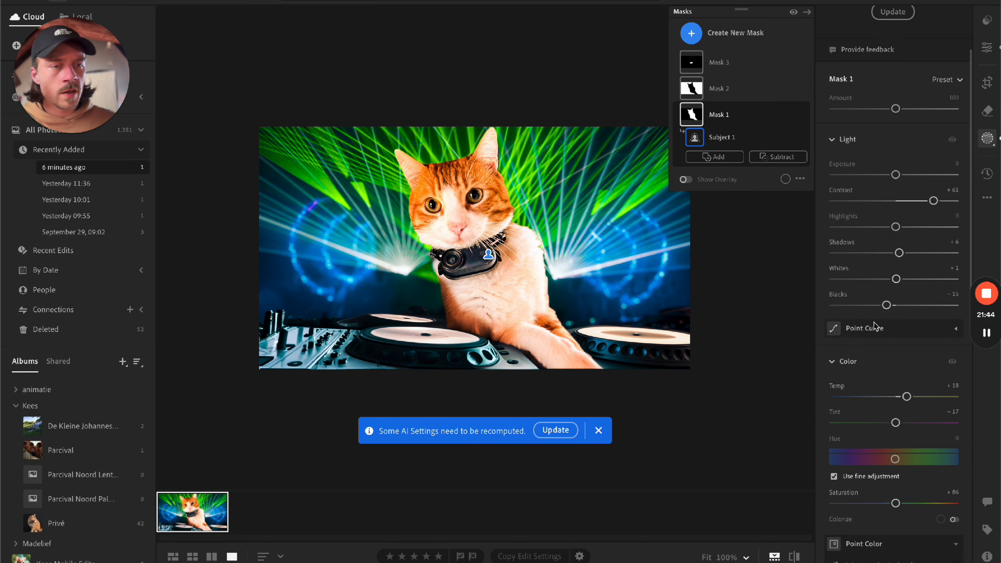
pyautogui.scroll(-10, 874, 326)
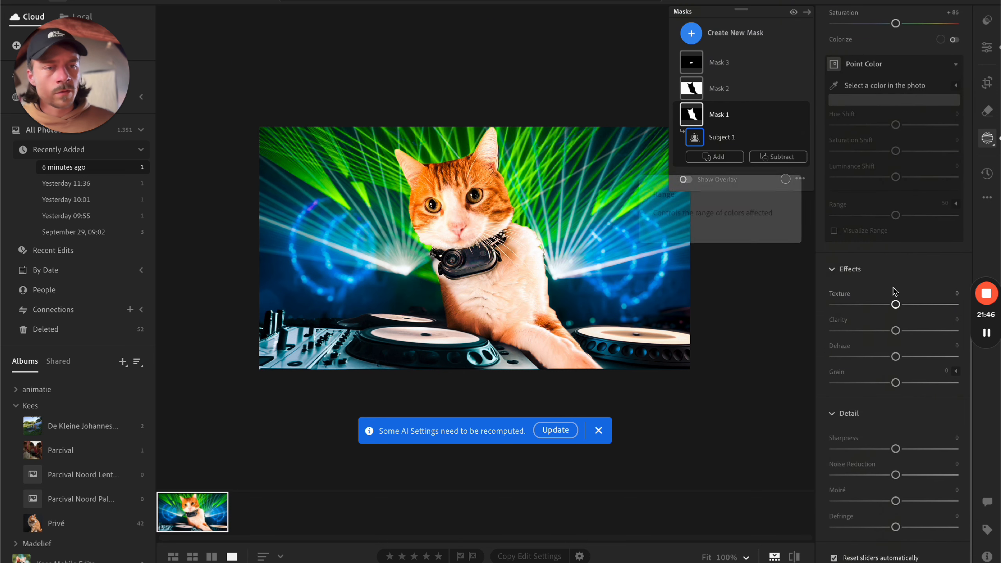
pyautogui.moveTo(915, 306); pyautogui.dragTo(918, 304)
pyautogui.moveTo(896, 450); pyautogui.dragTo(924, 448)
# Step: Compare the edited photo with the original repeatedly to judge the blurred background and the sharpened cat
pyautogui.press('\\')
pyautogui.press('\\')
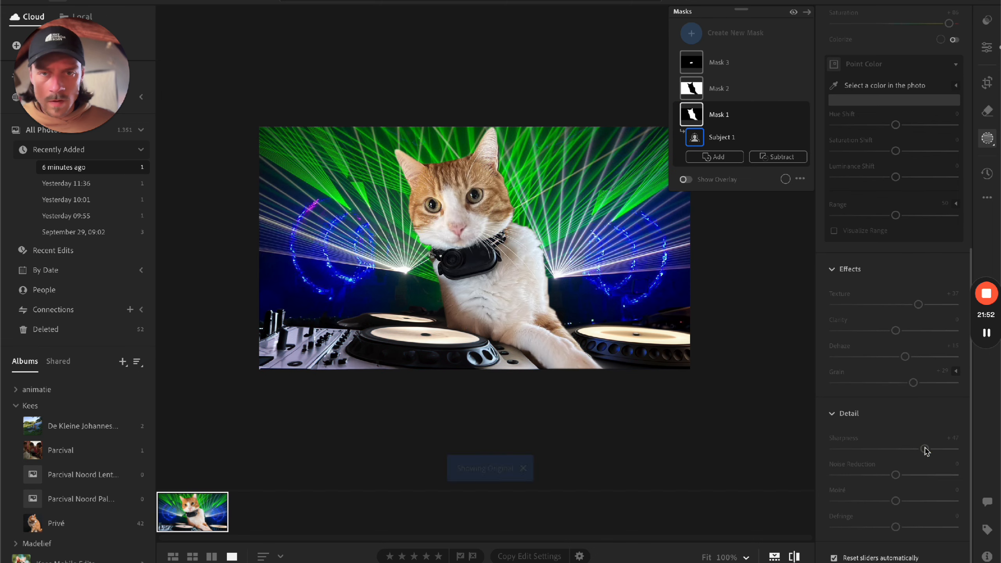
pyautogui.scroll(4, 925, 447)
pyautogui.press('\\')
pyautogui.press('\\')
pyautogui.press('\\')
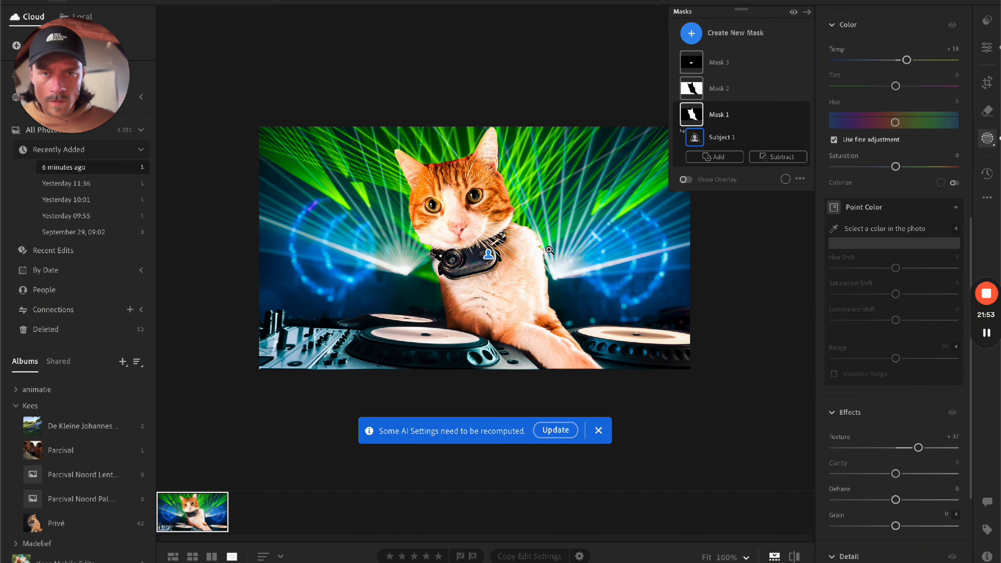
pyautogui.press('\\')
pyautogui.press('\\')
pyautogui.press('\\')
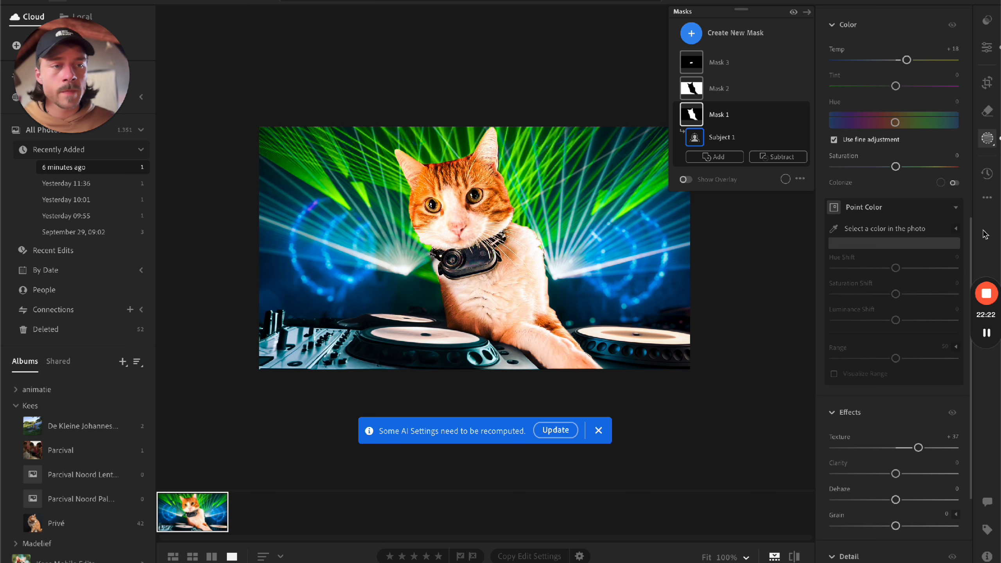
# Step: Leave the mask settings and set the whole photo's Sharpening to 11
pyautogui.moveTo(971, 246); pyautogui.dragTo(973, 388)
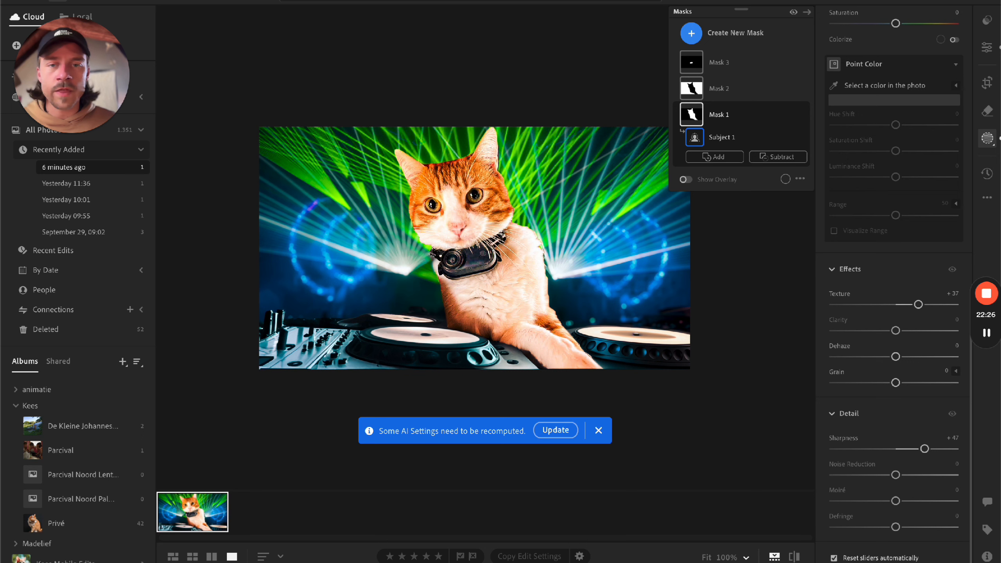
pyautogui.moveTo(970, 390)
pyautogui.mouseDown()
pyautogui.moveTo(958, 77)
pyautogui.moveTo(970, 402)
pyautogui.mouseUp()
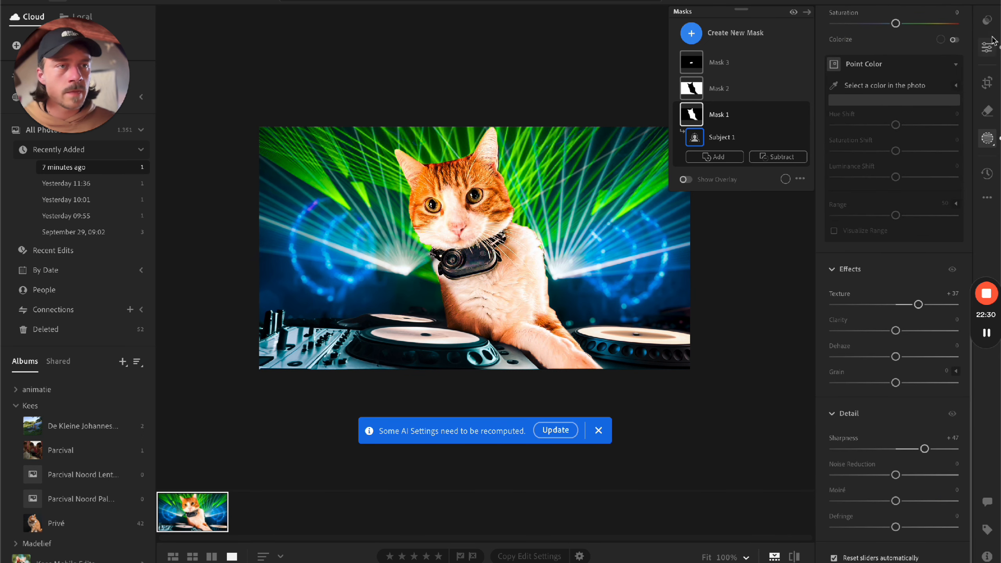
pyautogui.click(992, 50)
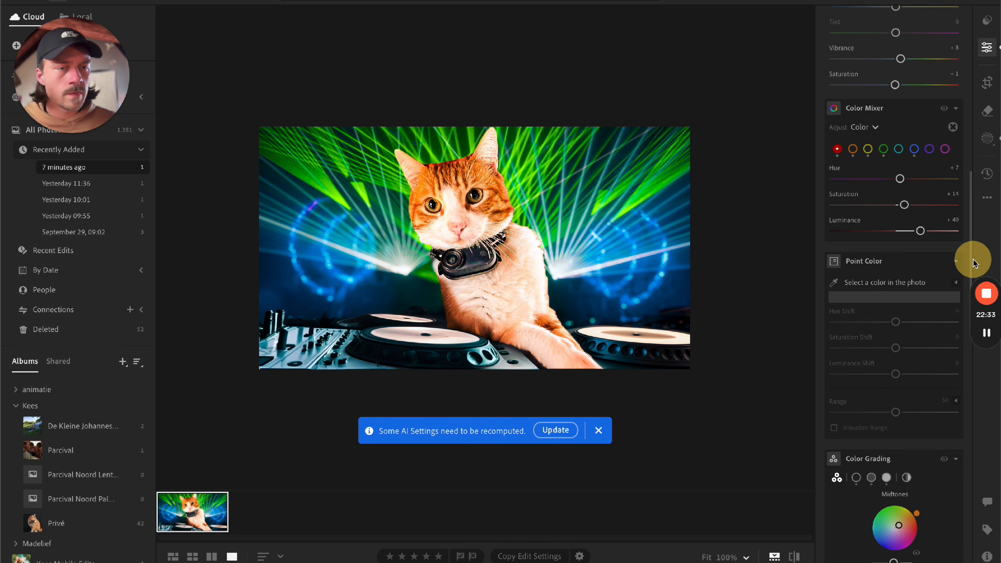
pyautogui.moveTo(972, 236); pyautogui.dragTo(916, 382)
pyautogui.moveTo(842, 362); pyautogui.dragTo(843, 363)
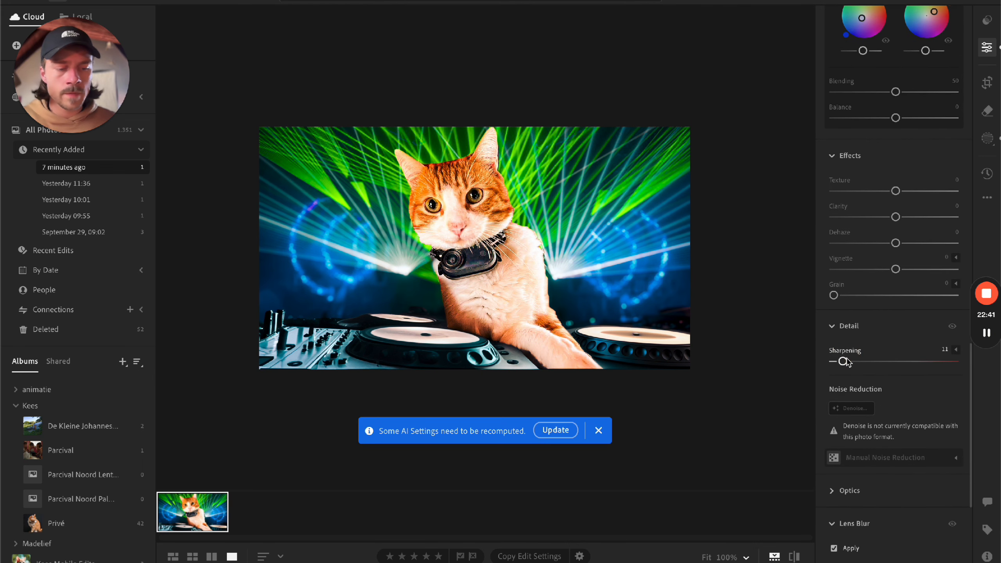
# Step: Compare the photo with its overall sharpening against the original
pyautogui.press('\\')
pyautogui.press('\\')
pyautogui.press('\\')
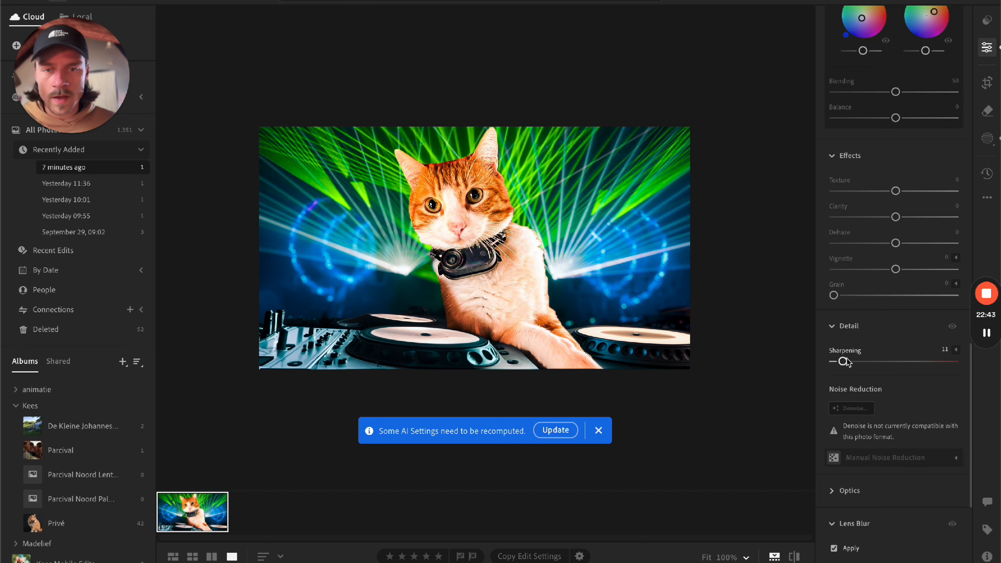
pyautogui.press('\\')
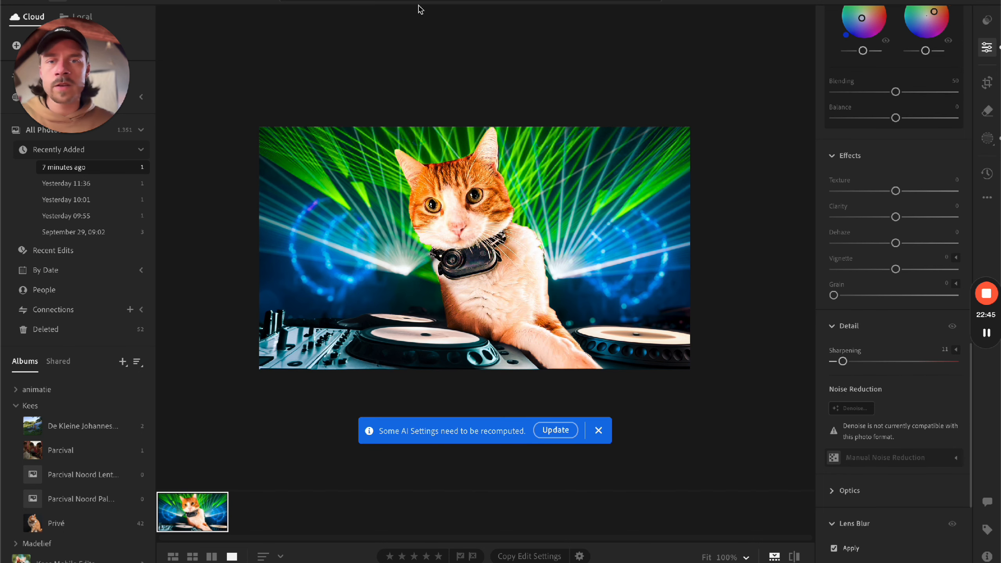